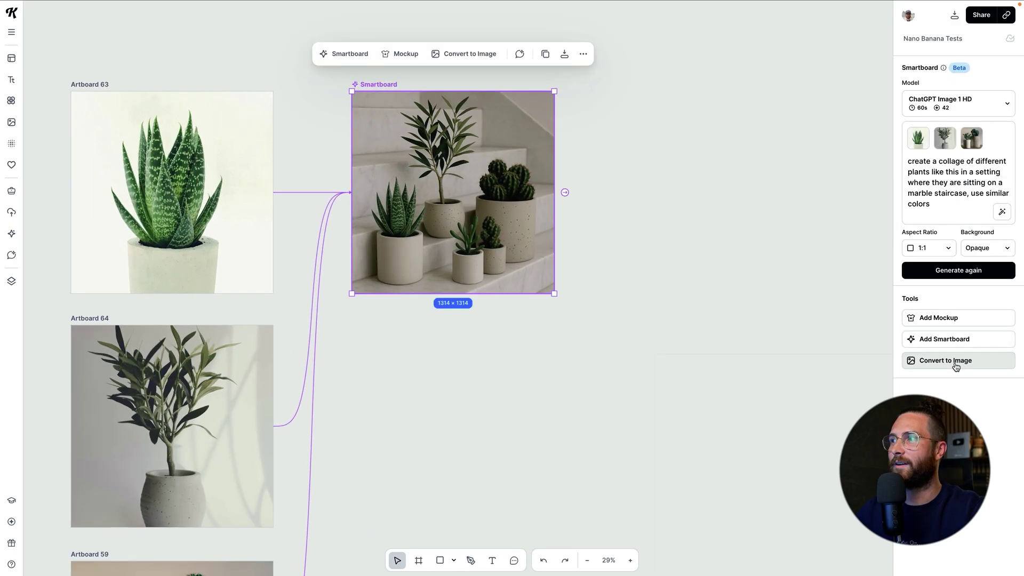
pyautogui.click(931, 360)
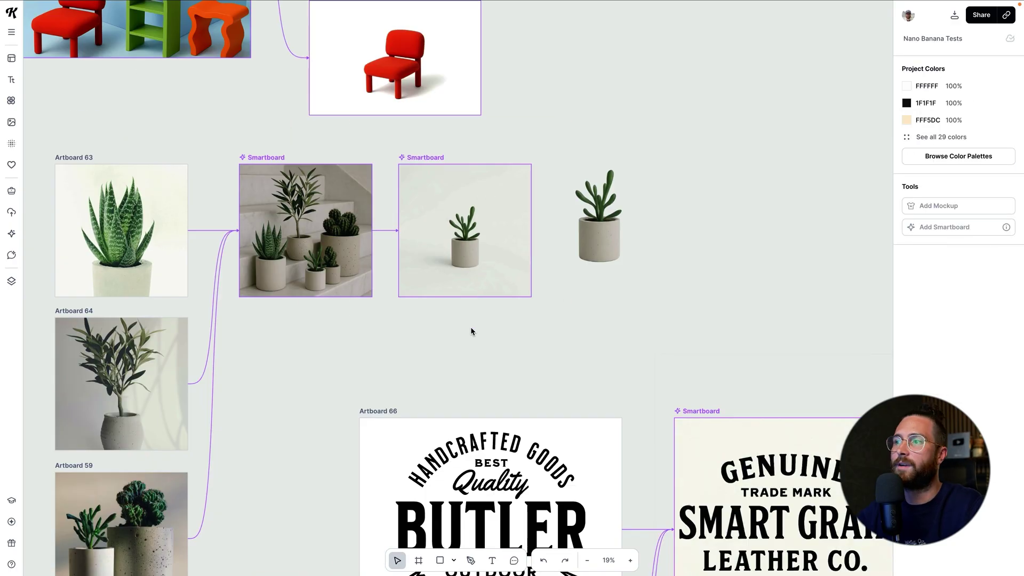
pyautogui.scroll(-3, 473, 331)
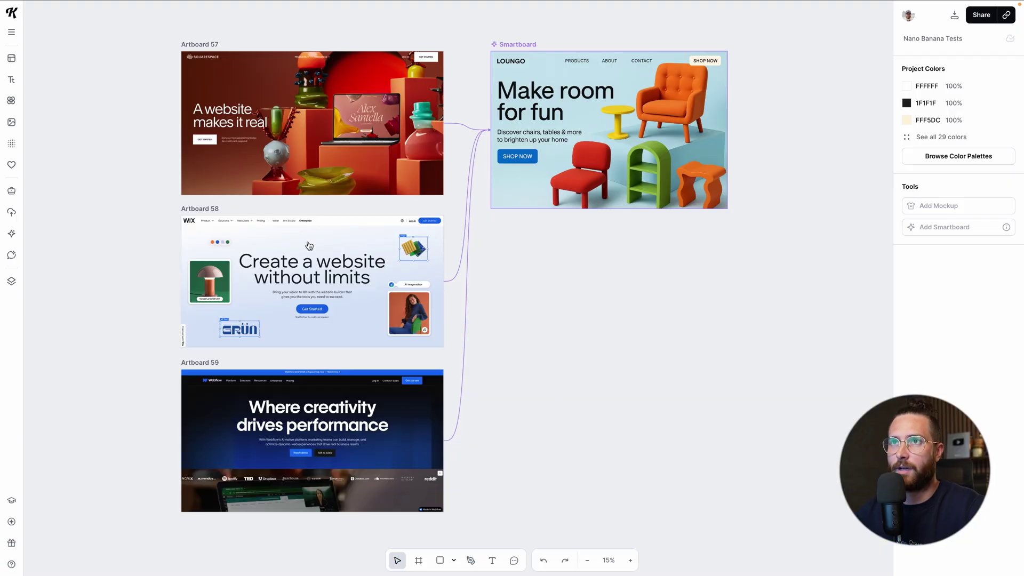
# Examine the furniture landing page Smartboard, its prompt and the three website artboards connected to it as references.
pyautogui.scroll(2, 310, 245)
pyautogui.scroll(-2, 490, 352)
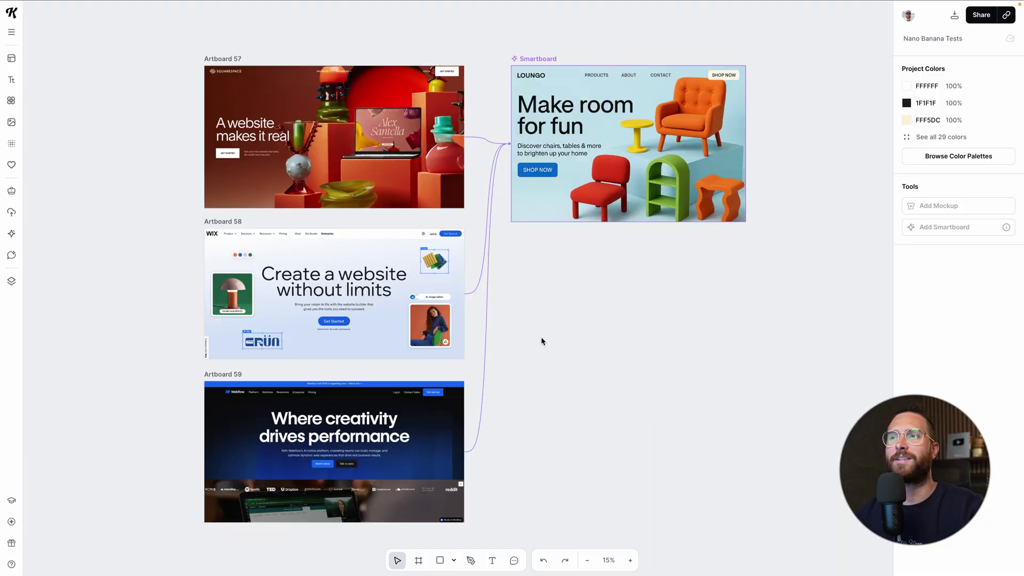
pyautogui.hscroll(1, 553, 381)
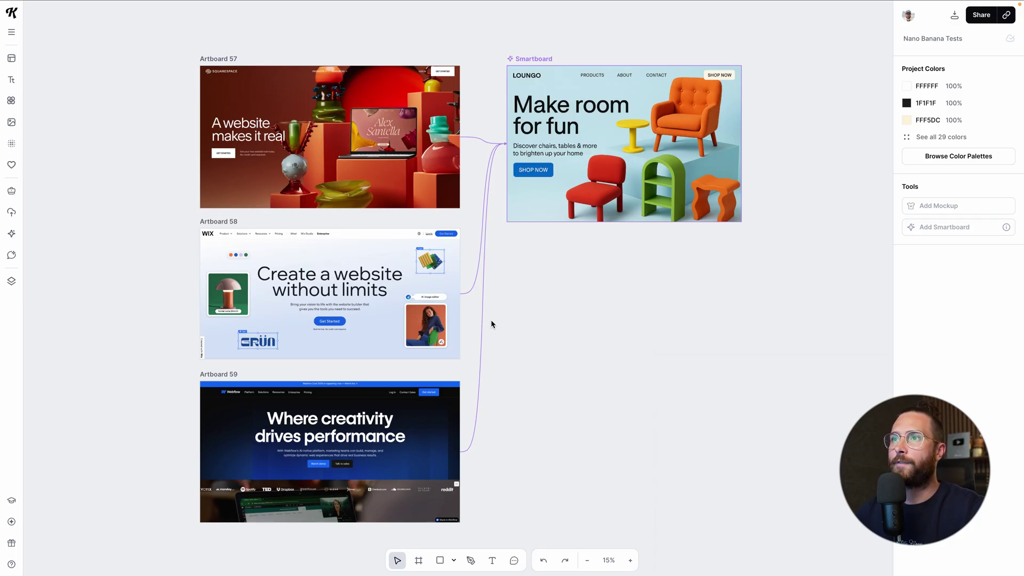
pyautogui.click(532, 60)
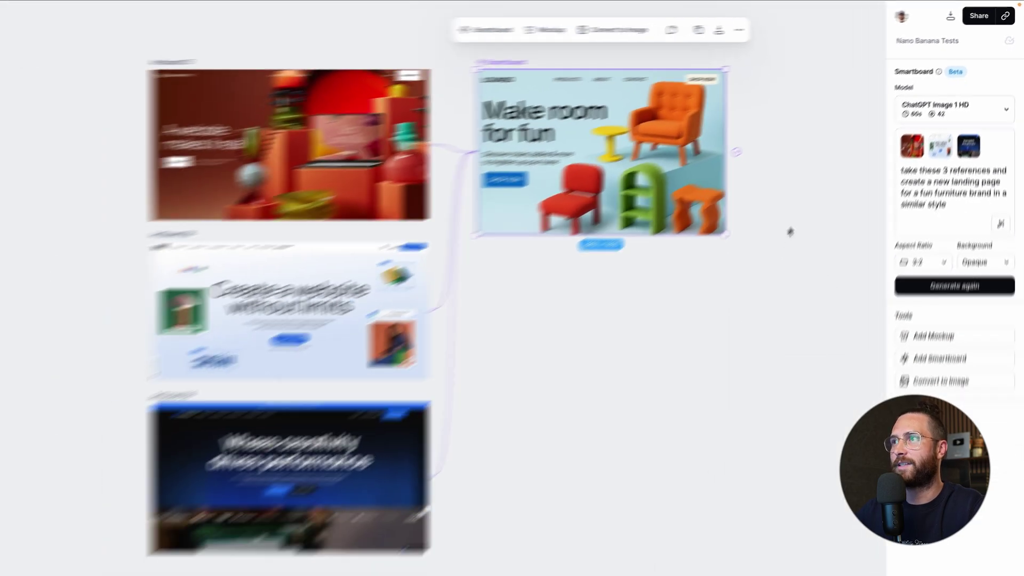
pyautogui.click(641, 324)
pyautogui.scroll(3, 689, 173)
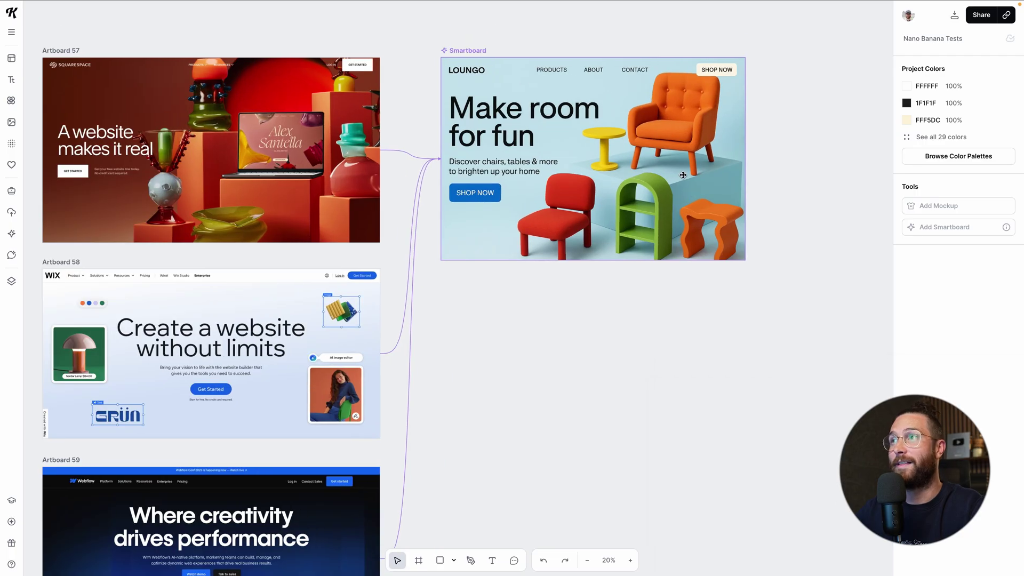
pyautogui.scroll(3, 596, 179)
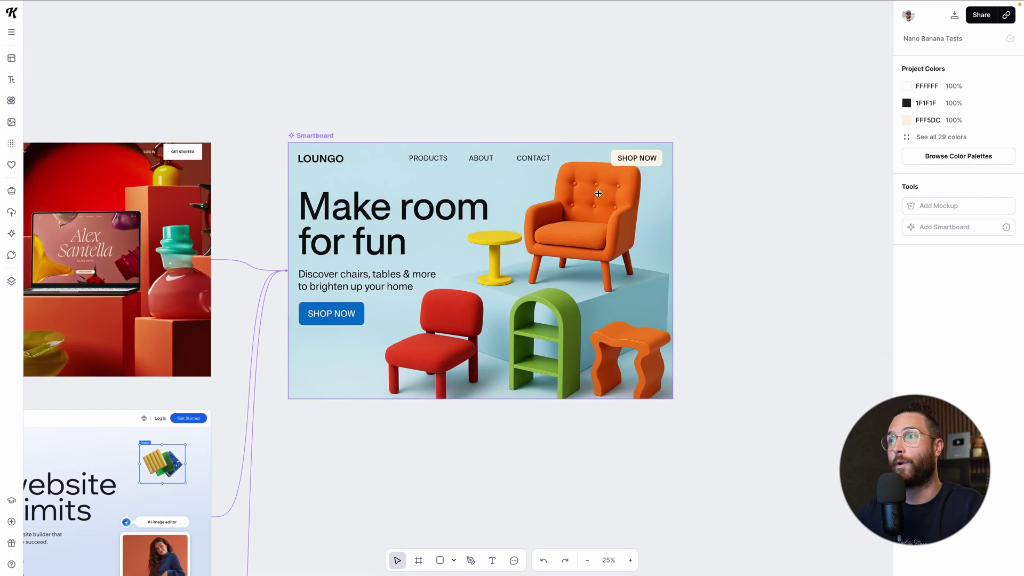
pyautogui.scroll(-3, 607, 235)
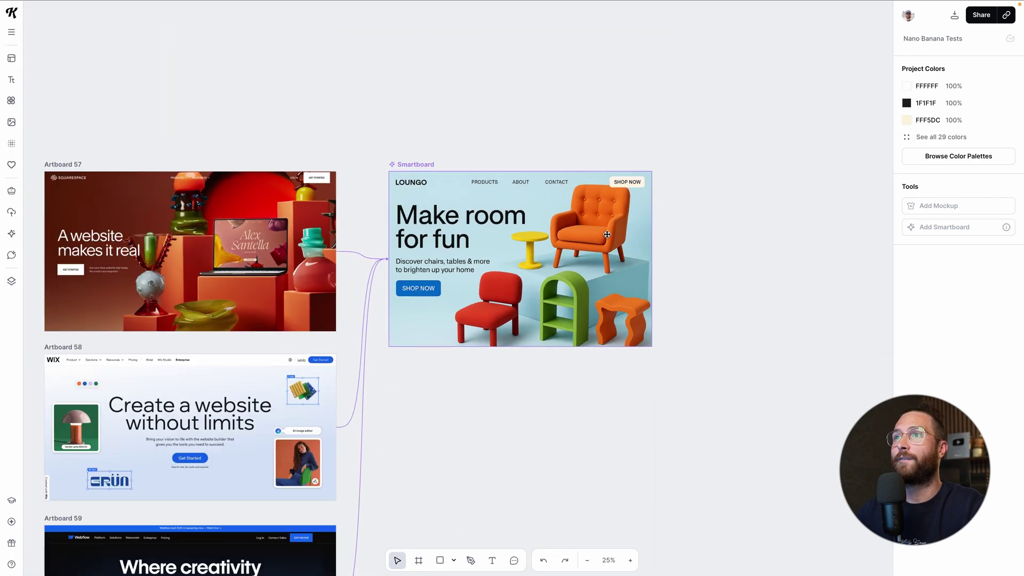
pyautogui.scroll(-1, 541, 332)
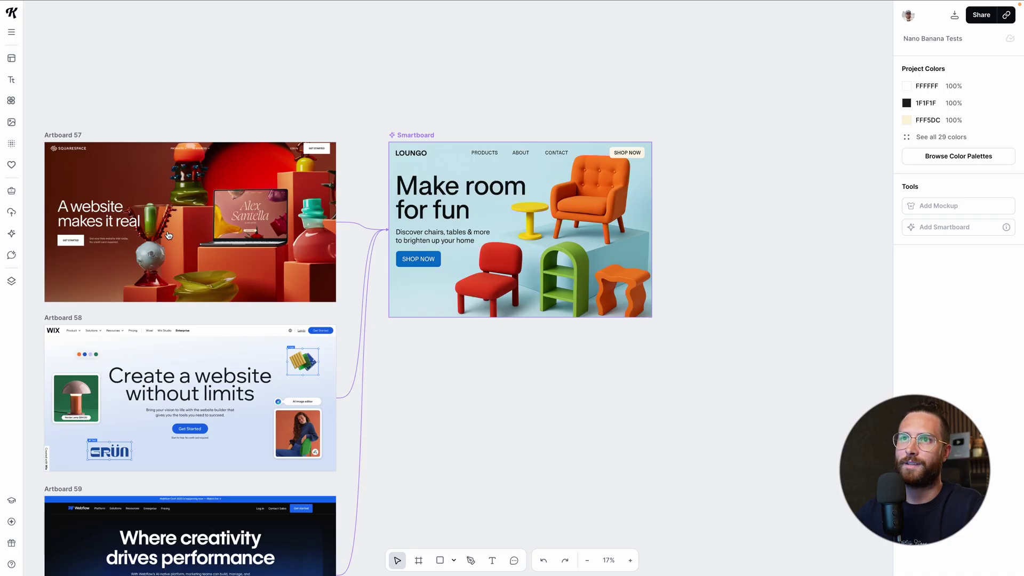
pyautogui.scroll(-3, 384, 323)
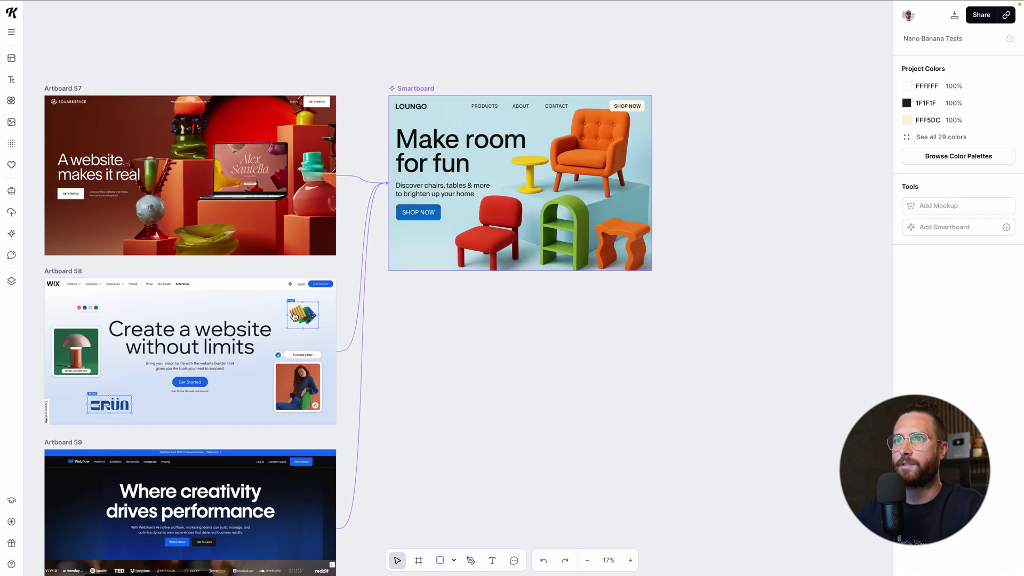
pyautogui.scroll(-3, 241, 360)
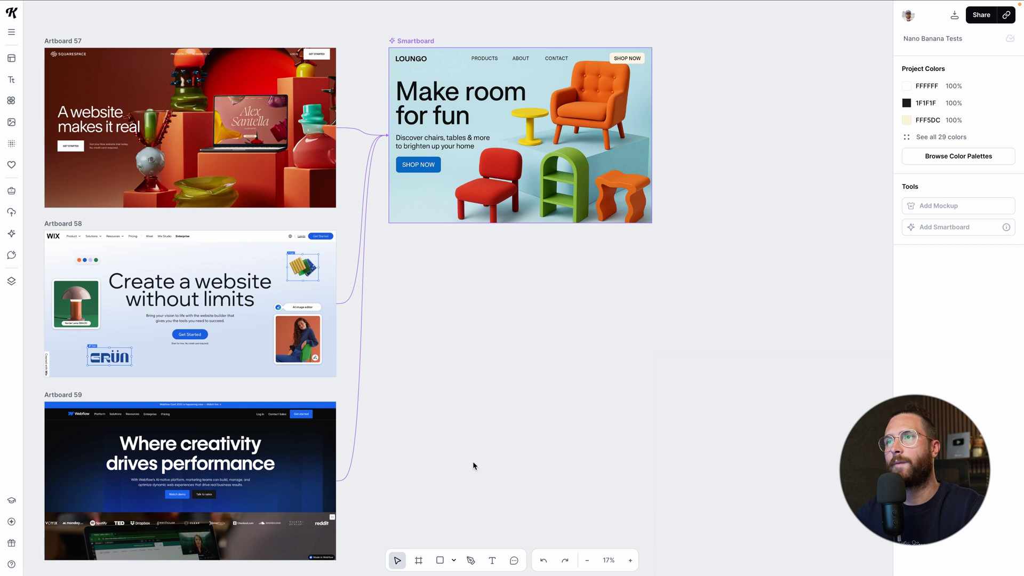
pyautogui.scroll(4, 473, 465)
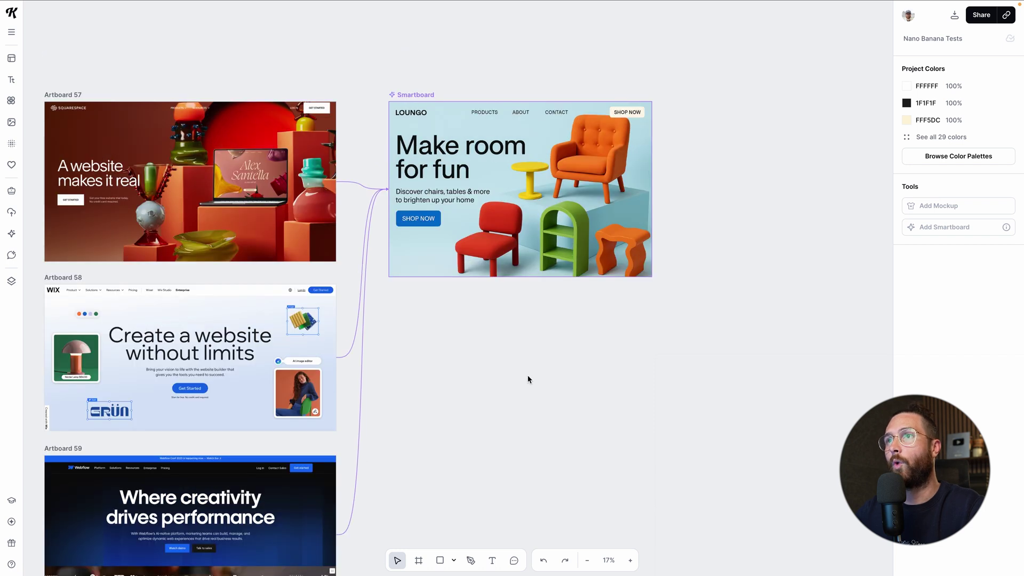
pyautogui.scroll(2, 551, 272)
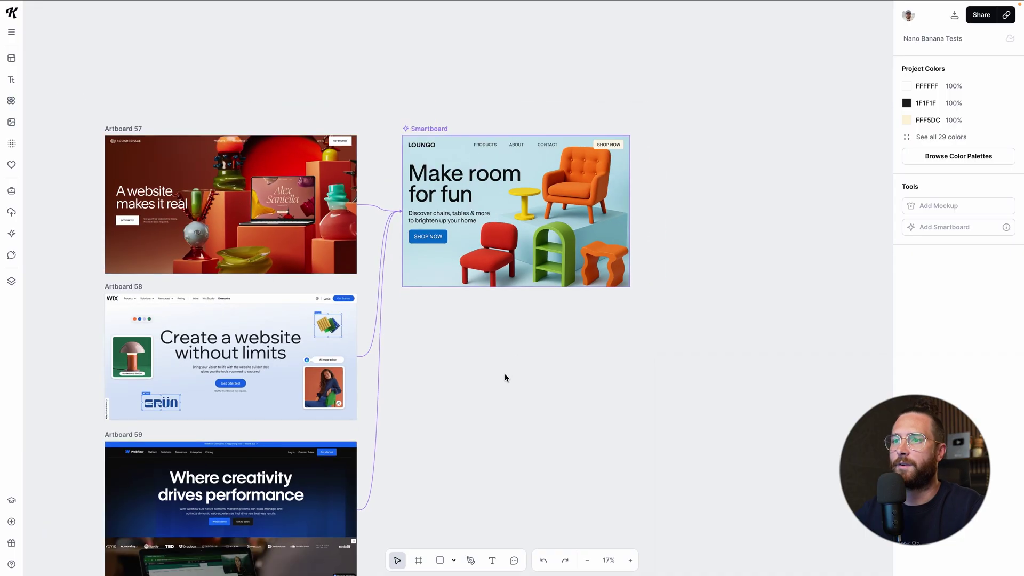
# Create a 1314 × 1314 px artboard below the furniture Smartboard and duplicate it twice to form a column of three.
pyautogui.scroll(-4, 505, 378)
pyautogui.hscroll(1, 505, 378)
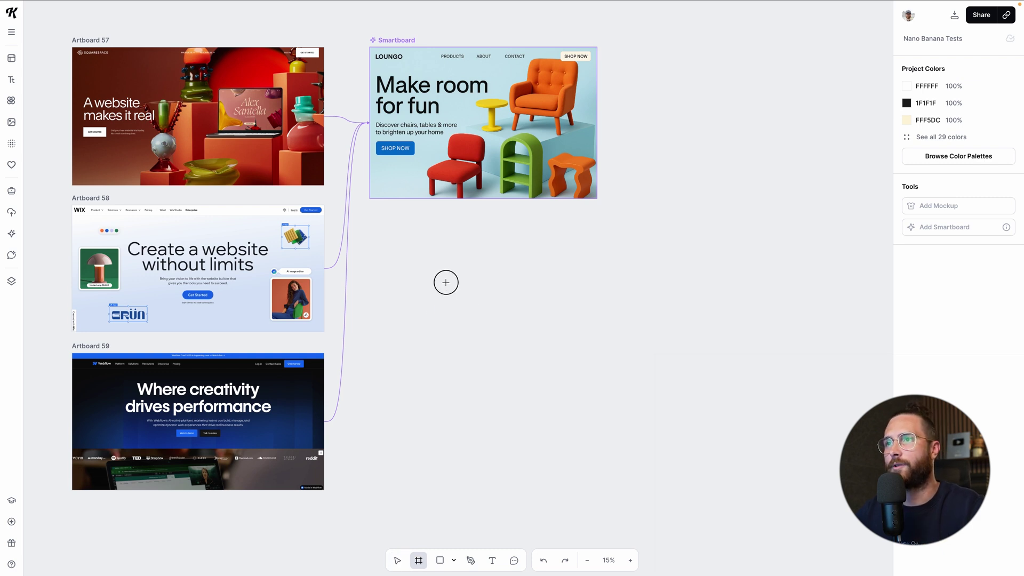
pyautogui.moveTo(543, 386); pyautogui.dragTo(544, 385)
pyautogui.scroll(-1, 579, 383)
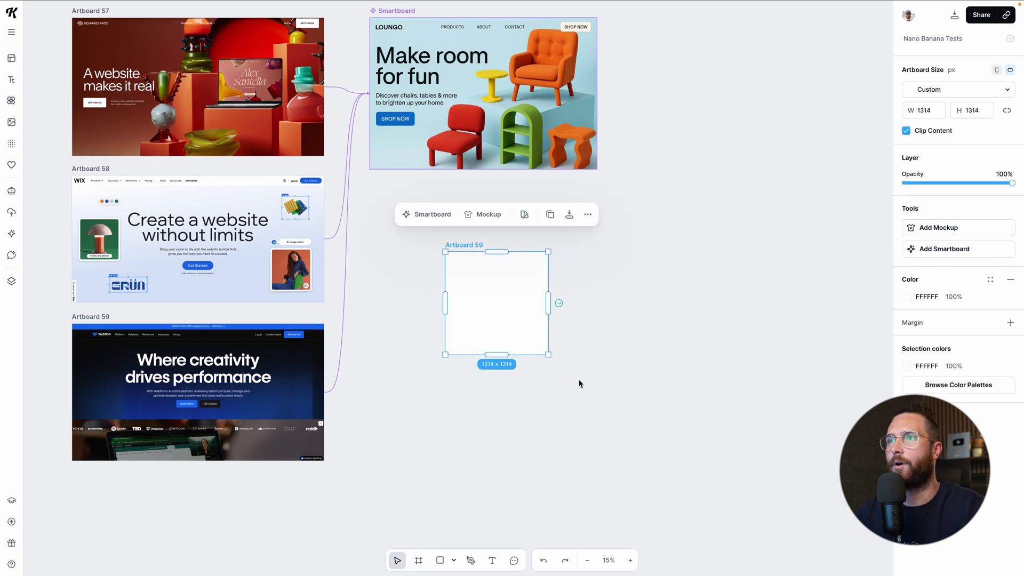
pyautogui.moveTo(484, 244); pyautogui.dragTo(475, 325)
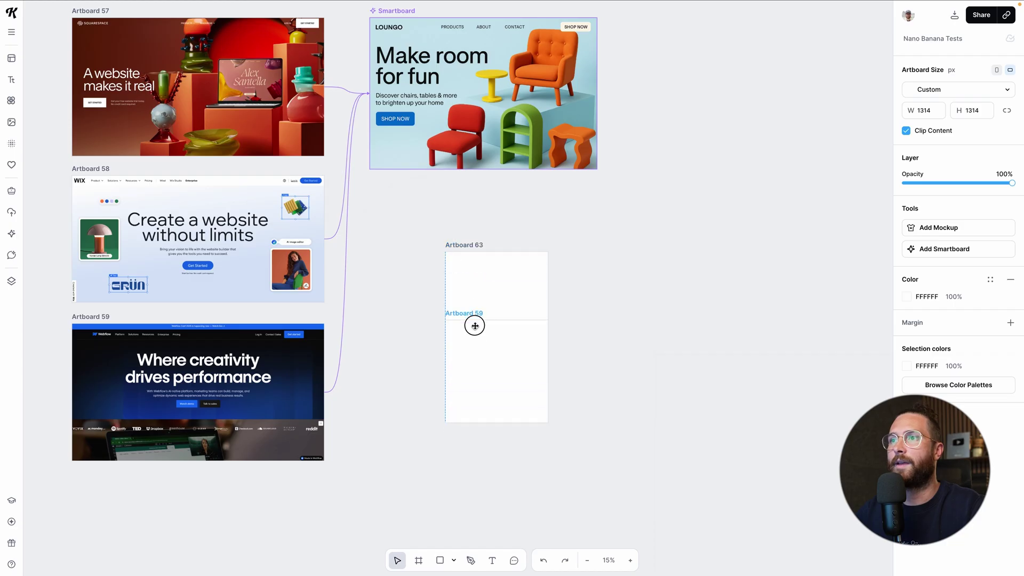
pyautogui.moveTo(478, 364); pyautogui.dragTo(478, 364)
pyautogui.scroll(-2, 477, 362)
pyautogui.moveTo(467, 308); pyautogui.dragTo(472, 434)
pyautogui.click(593, 365)
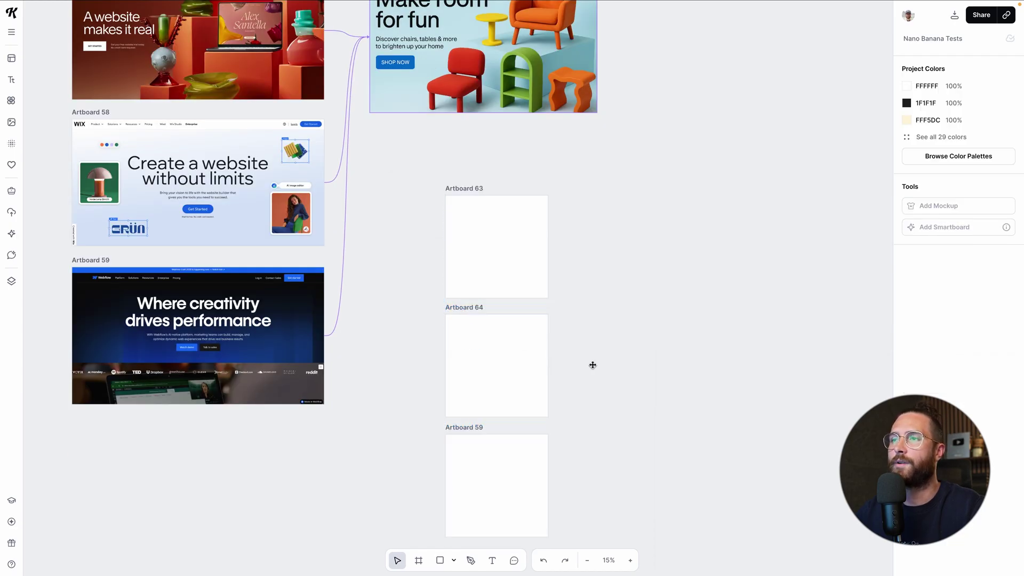
# Place the trending stock photo of the leafy plant in a grey pot in the middle artboard and scale it to the artboard's width.
pyautogui.scroll(-3, 410, 249)
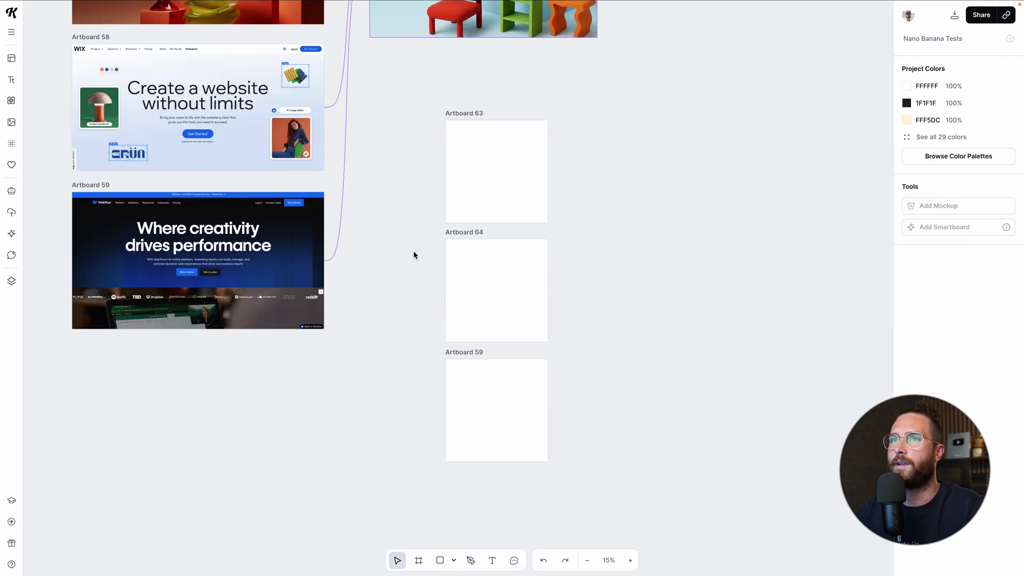
pyautogui.click(12, 123)
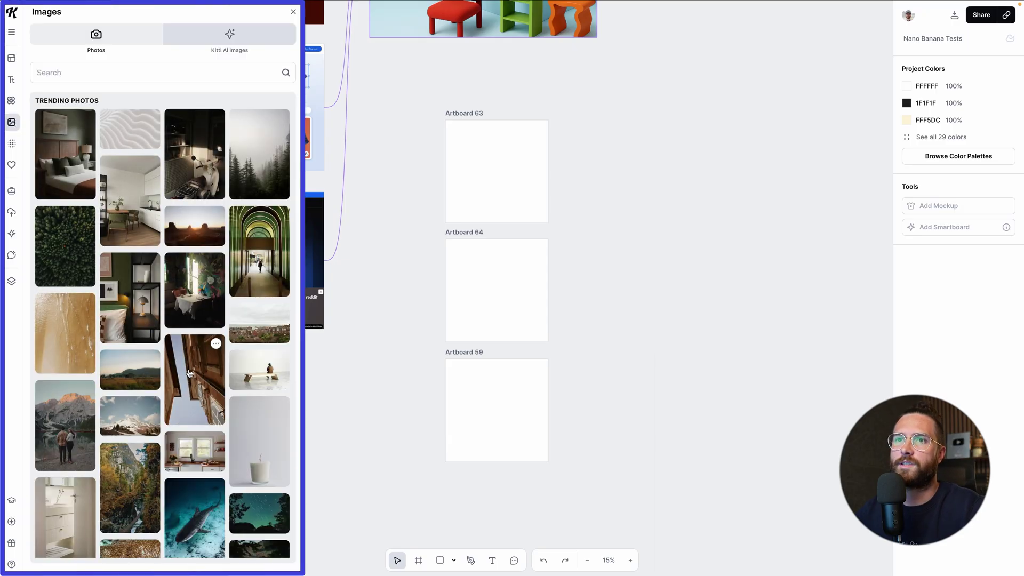
pyautogui.scroll(-5, 197, 444)
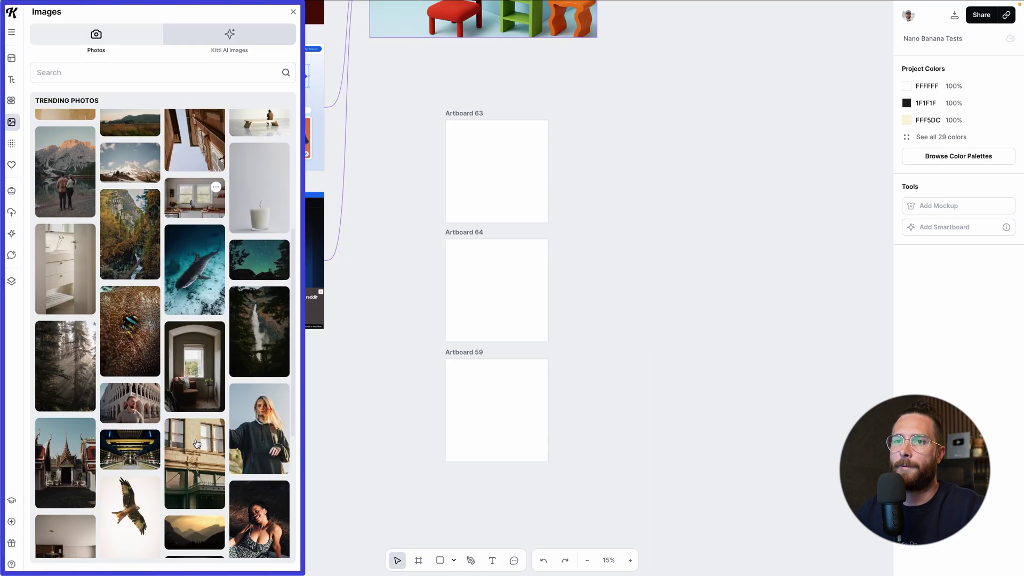
pyautogui.scroll(-5, 197, 444)
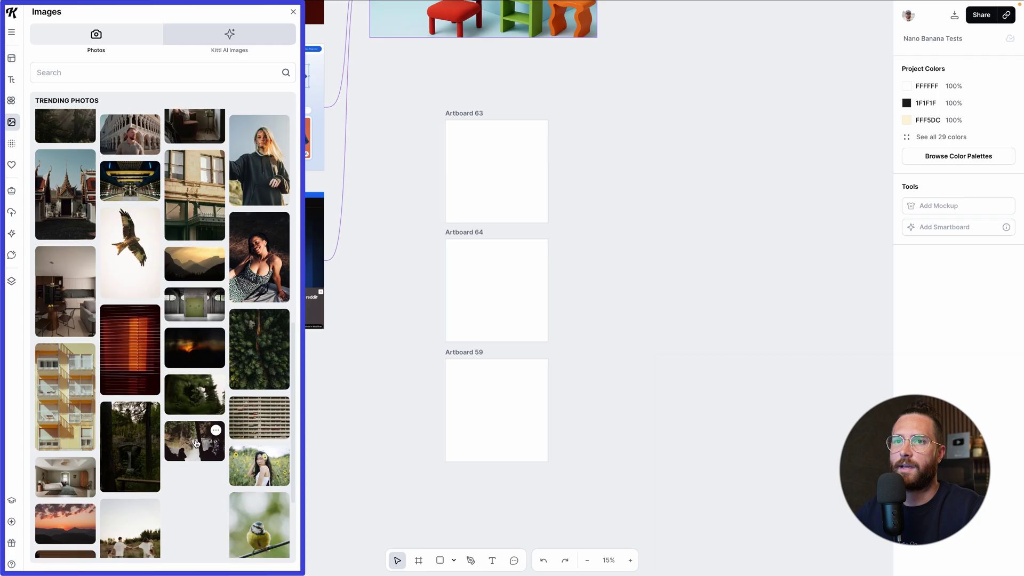
pyautogui.scroll(-3, 197, 444)
pyautogui.scroll(-2, 197, 444)
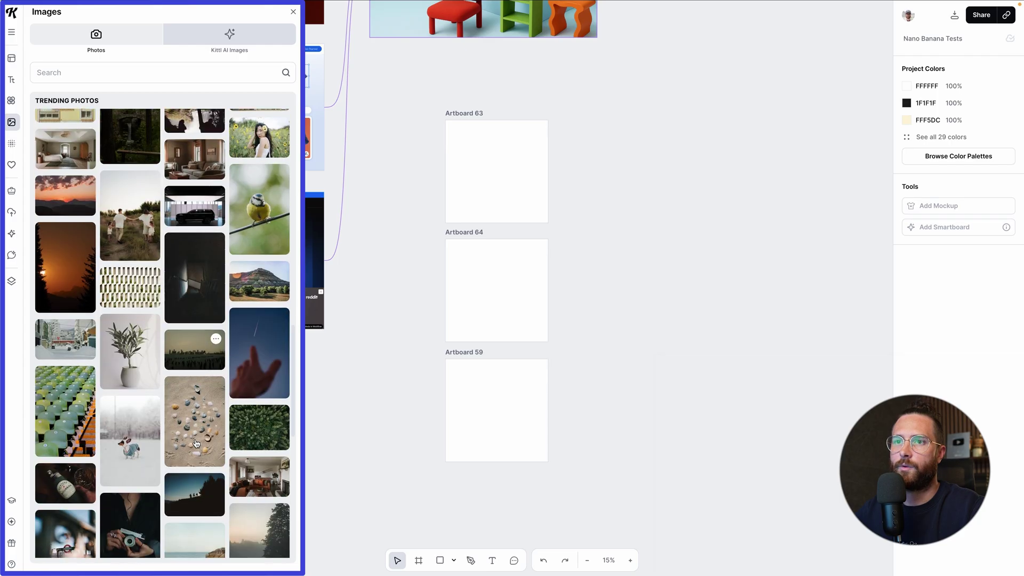
pyautogui.moveTo(99, 349); pyautogui.dragTo(496, 291)
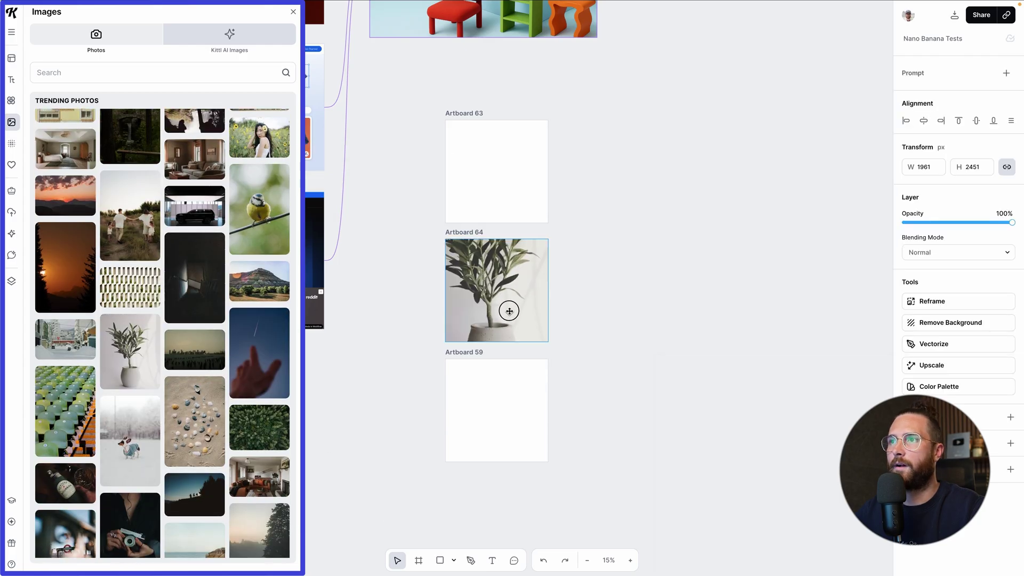
pyautogui.moveTo(568, 195); pyautogui.dragTo(547, 224)
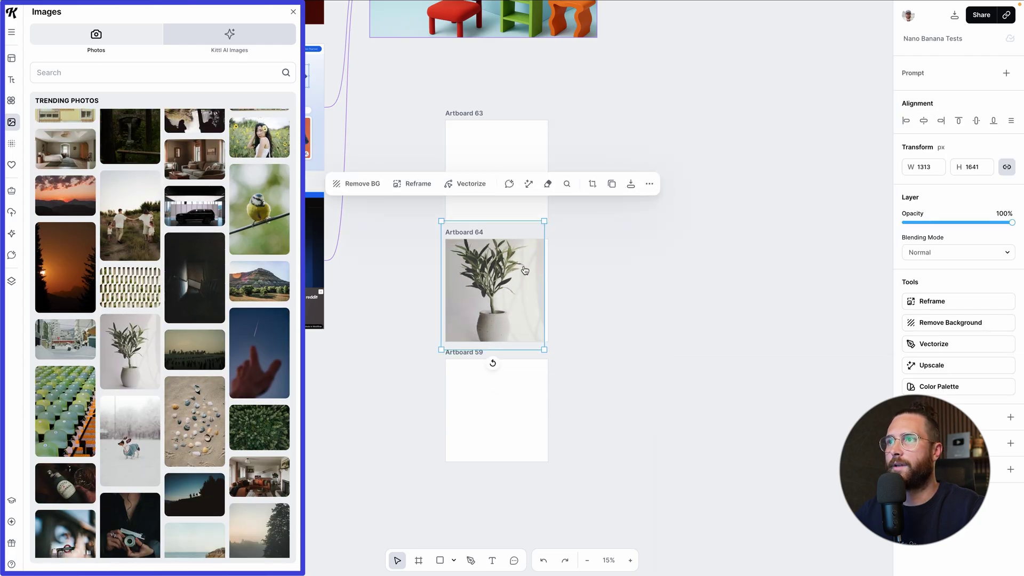
# Search the stock photos for "plants" and place the photo of two potted succulents in the lowest blank artboard.
pyautogui.click(173, 79)
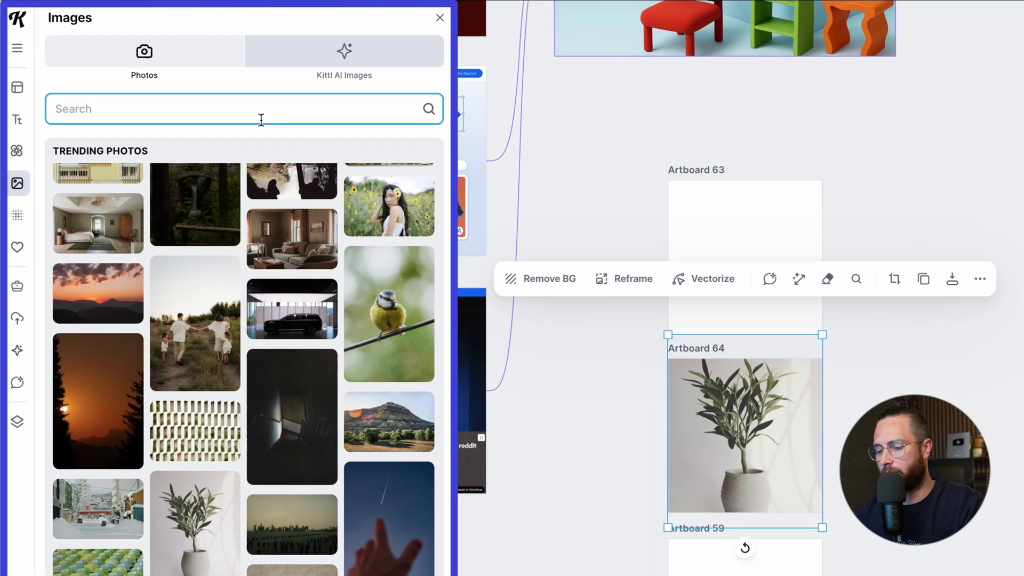
pyautogui.write('pl')
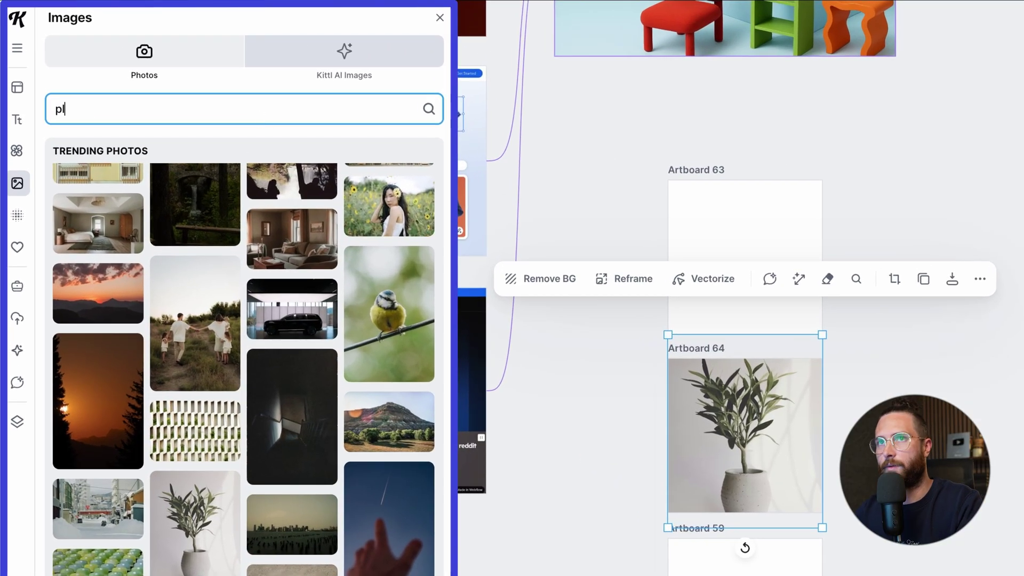
pyautogui.write('ants')
pyautogui.press('Return')
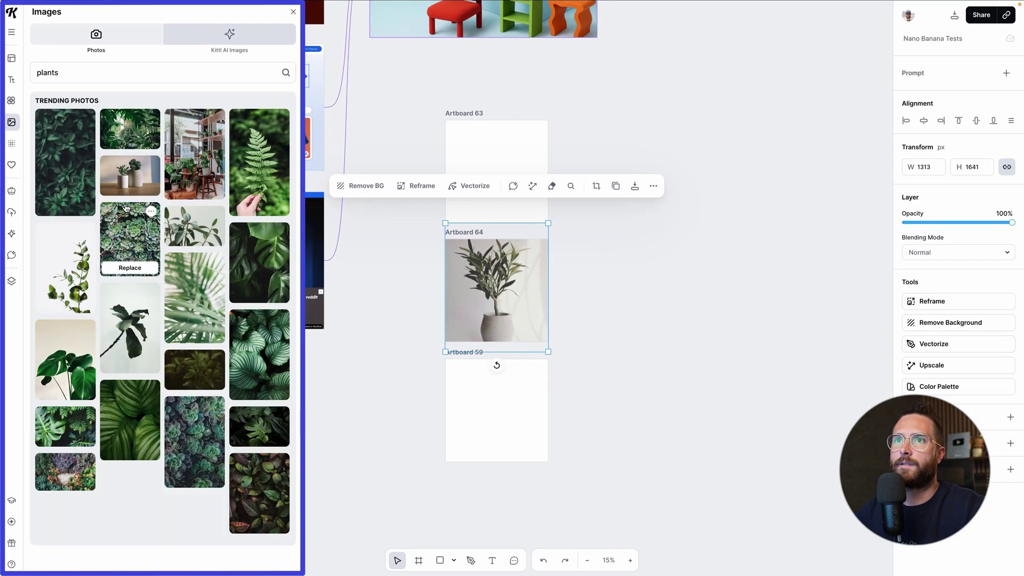
pyautogui.moveTo(129, 176); pyautogui.dragTo(519, 437)
# Place the potted aloe photo in the uppermost blank artboard, scale it to 1314 px wide, and close the photo library.
pyautogui.scroll(-5, 188, 315)
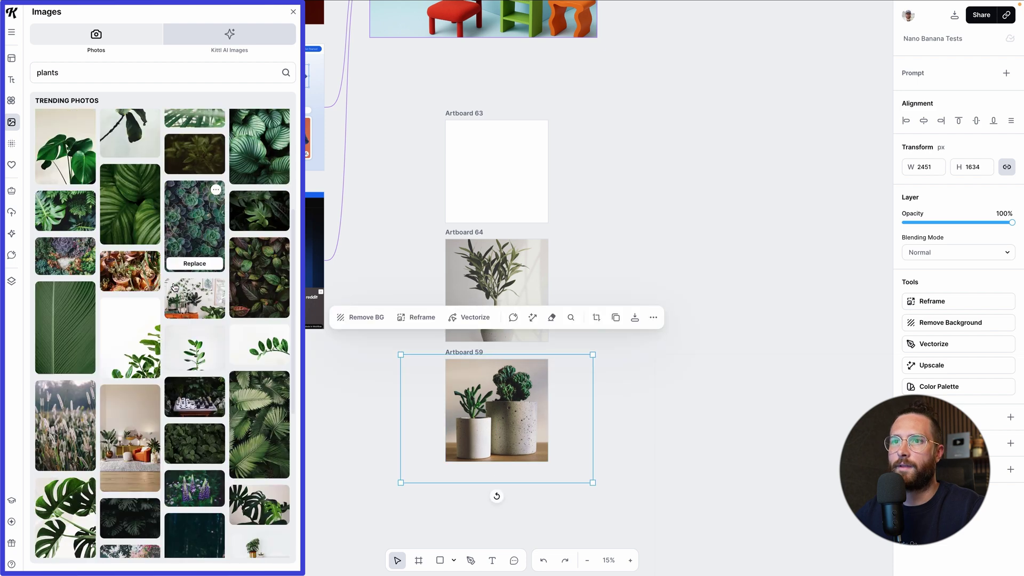
pyautogui.scroll(-8, 188, 315)
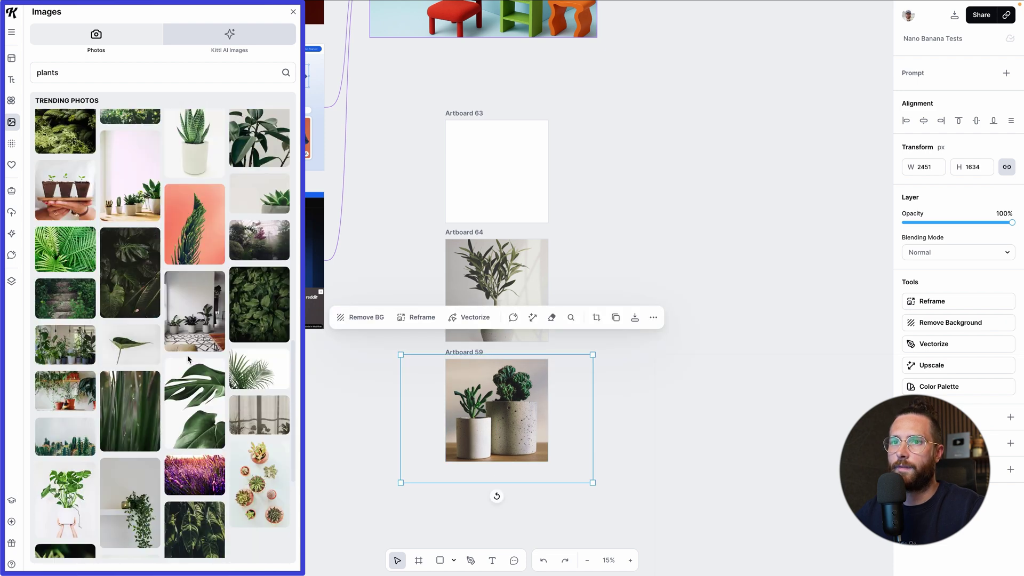
pyautogui.moveTo(199, 156); pyautogui.dragTo(528, 190)
pyautogui.moveTo(569, 67); pyautogui.dragTo(547, 98)
pyautogui.moveTo(511, 160); pyautogui.dragTo(514, 165)
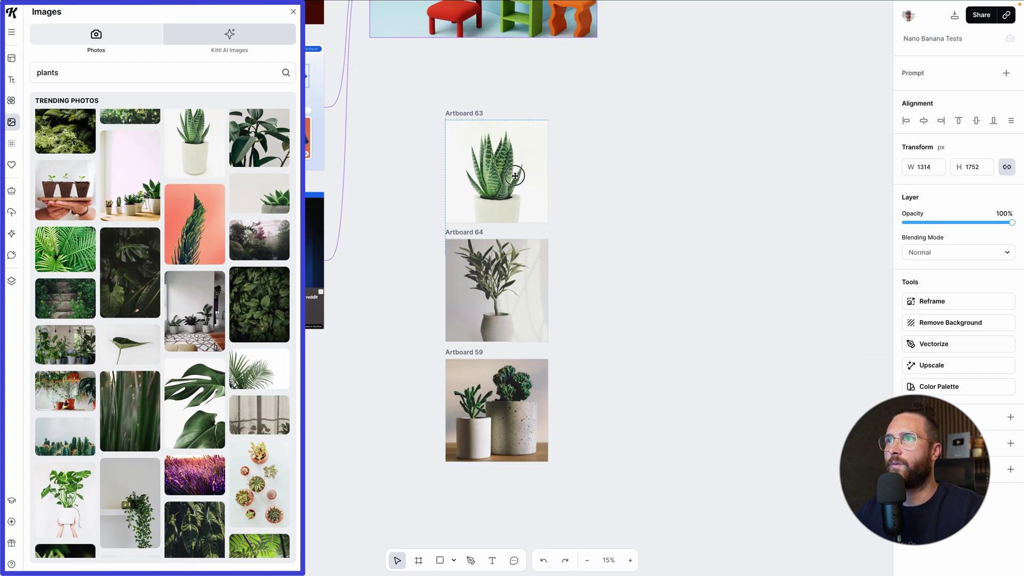
pyautogui.click(605, 207)
pyautogui.click(292, 12)
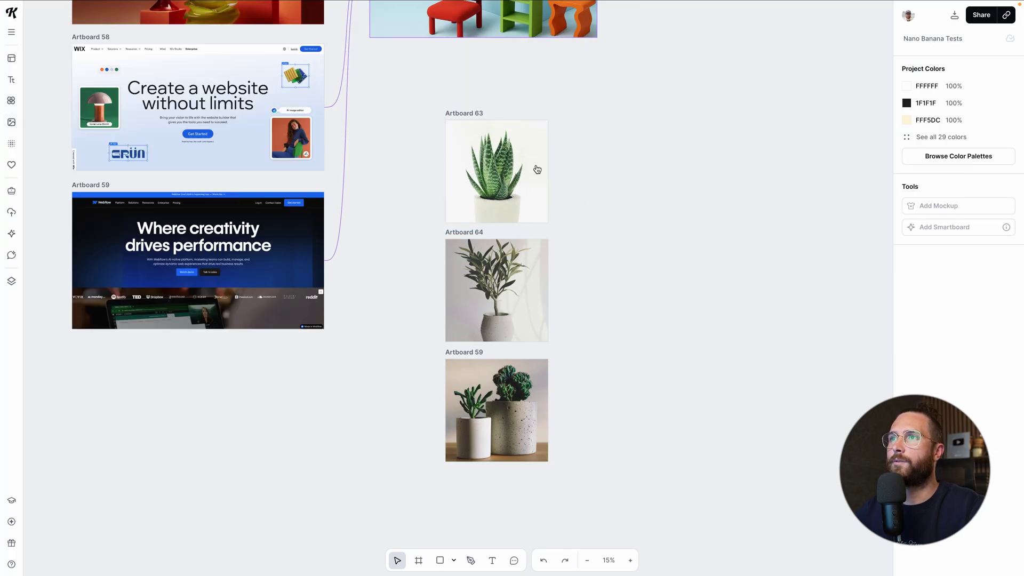
# Add a Smartboard linked to the aloe artboard and view the image models available for it.
pyautogui.hscroll(3, 503, 167)
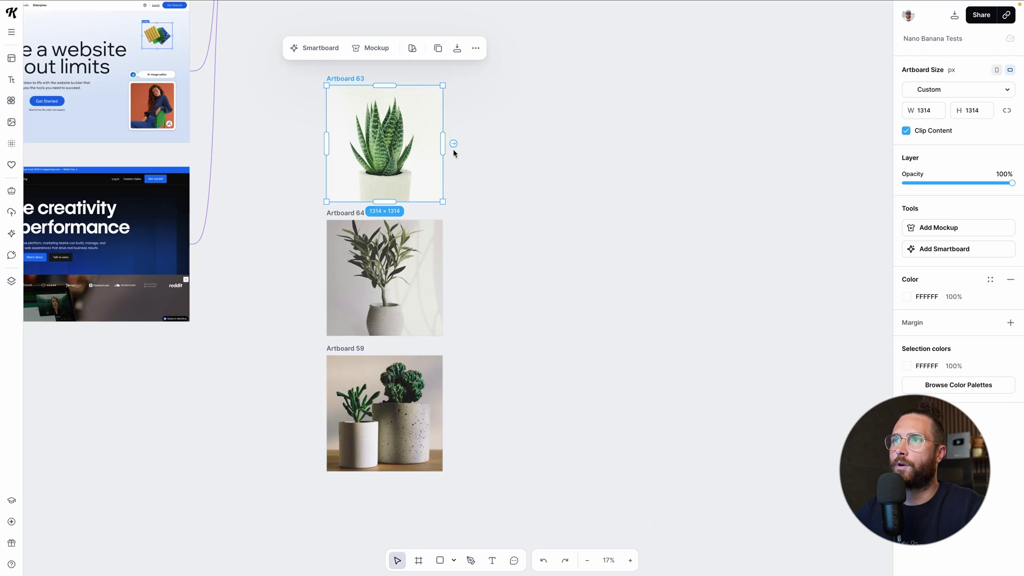
pyautogui.click(454, 145)
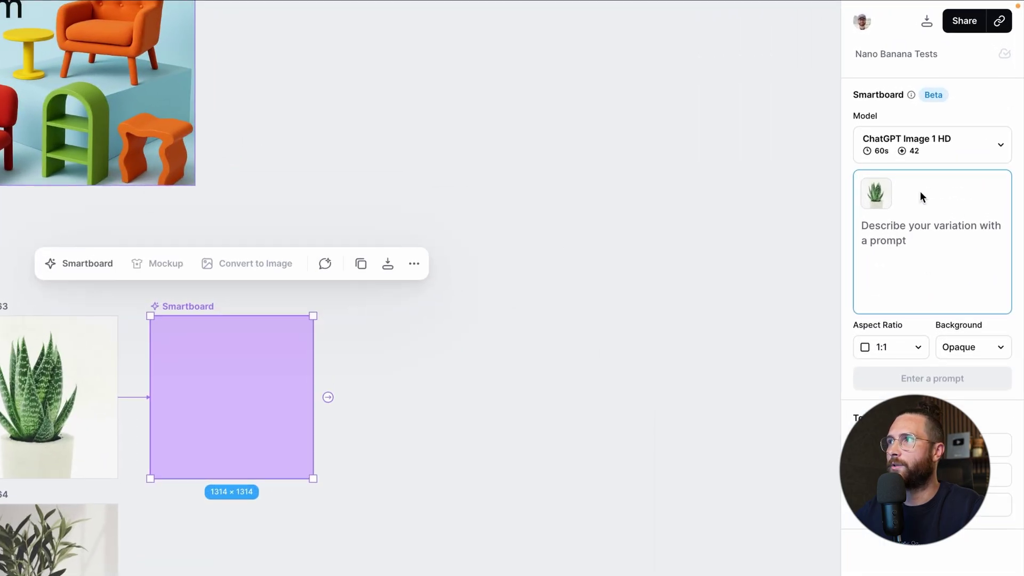
pyautogui.click(930, 155)
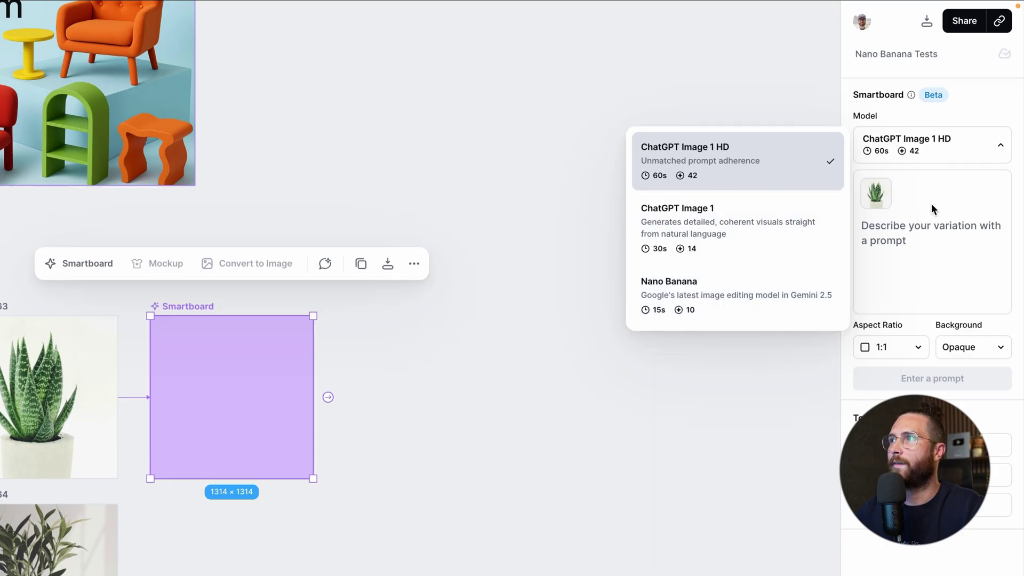
pyautogui.scroll(-5, 331, 423)
# Link the artboard with the leafy plant in the grey pot to the existing plant Smartboard as a second reference.
pyautogui.click(5, 495)
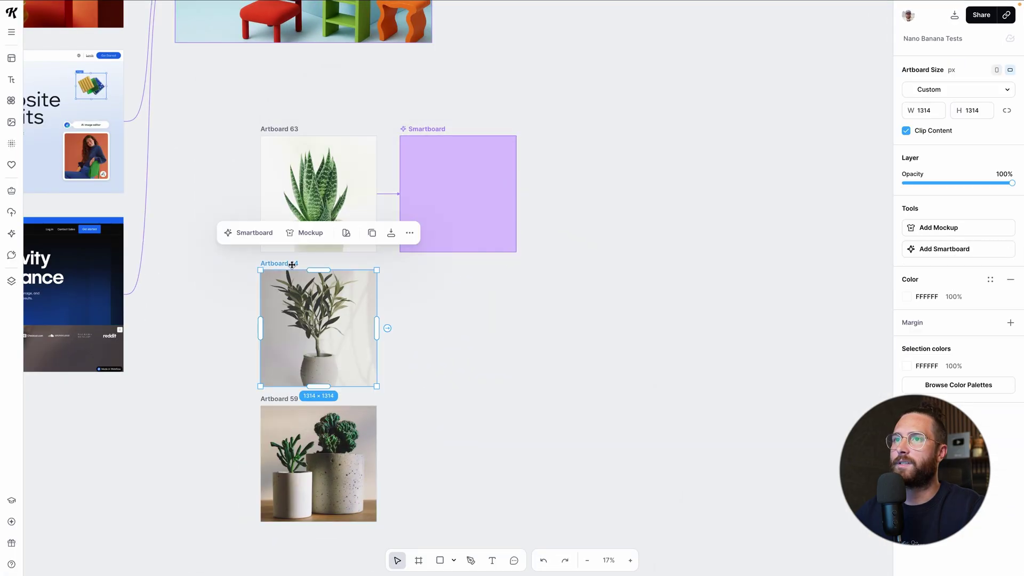
pyautogui.scroll(3, 365, 319)
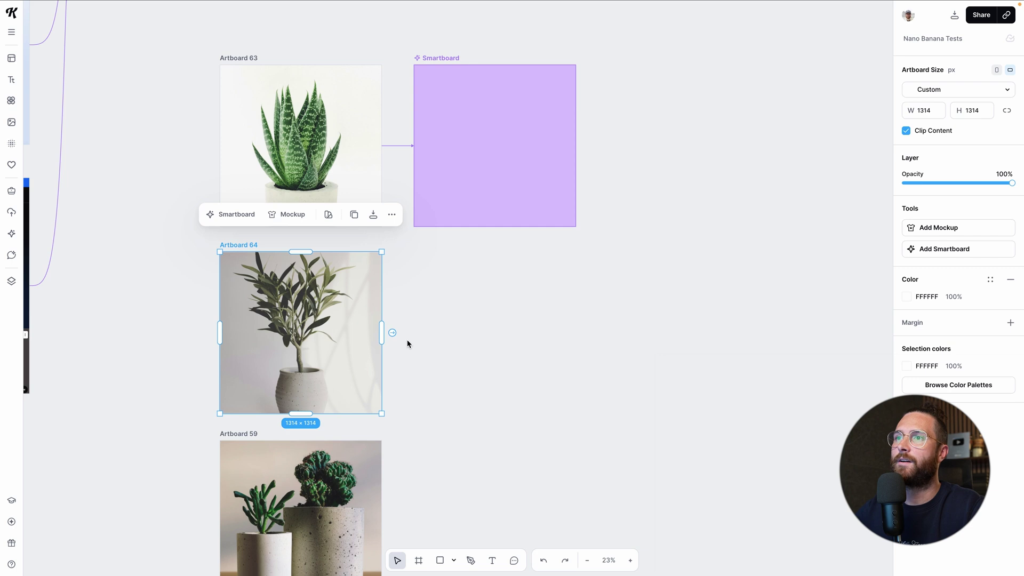
pyautogui.moveTo(392, 334)
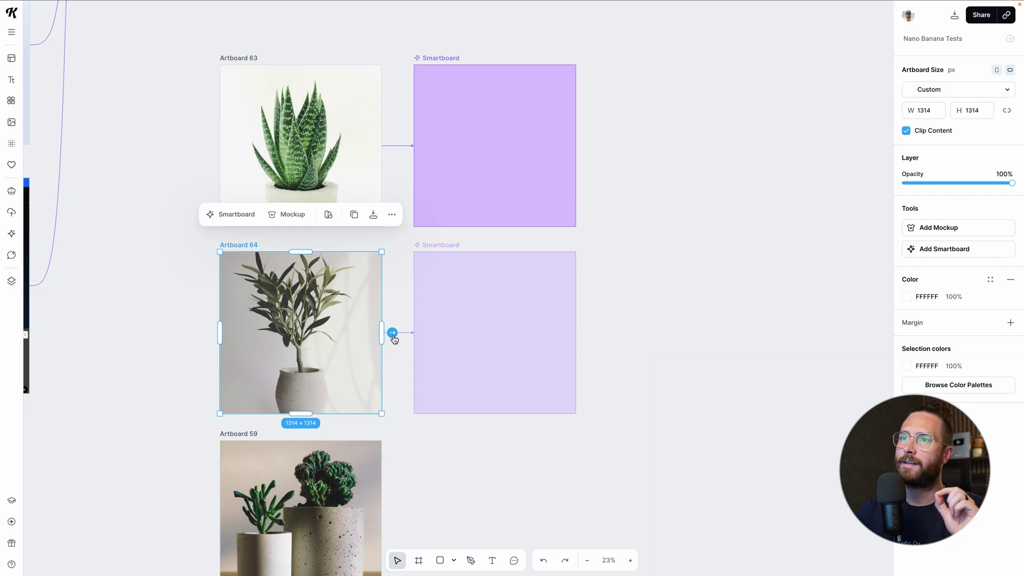
pyautogui.moveTo(390, 334); pyautogui.dragTo(439, 162)
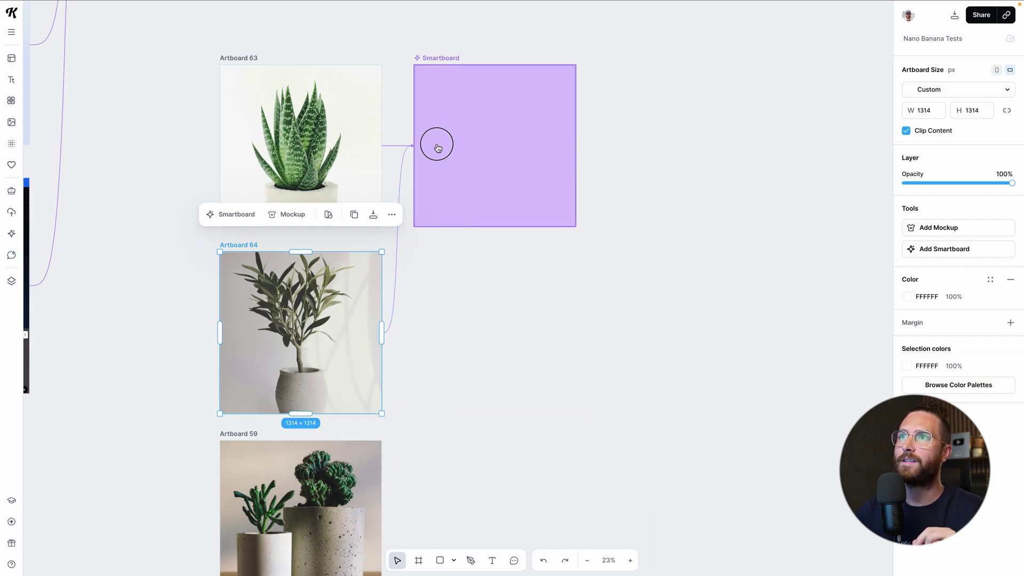
pyautogui.moveTo(432, 228); pyautogui.dragTo(440, 192)
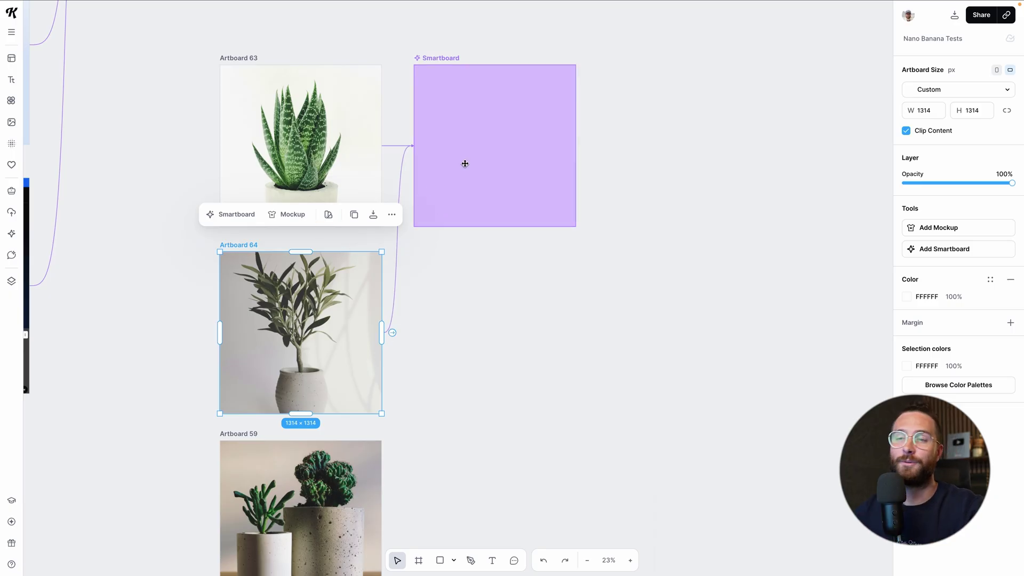
# Link the artboard with the two potted succulents to the same plant Smartboard as a third reference.
pyautogui.scroll(-1, 409, 413)
pyautogui.click(260, 400)
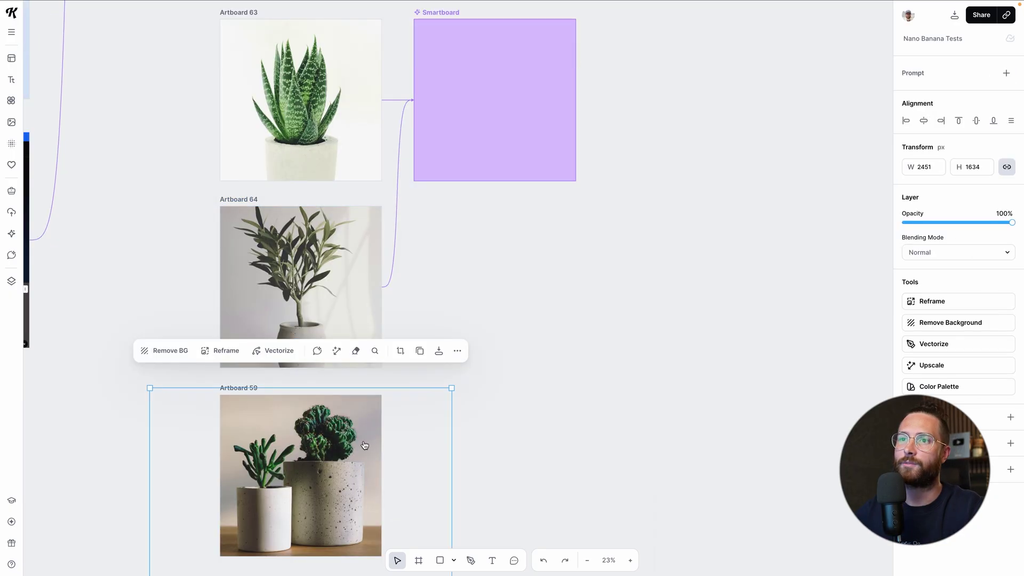
pyautogui.click(243, 384)
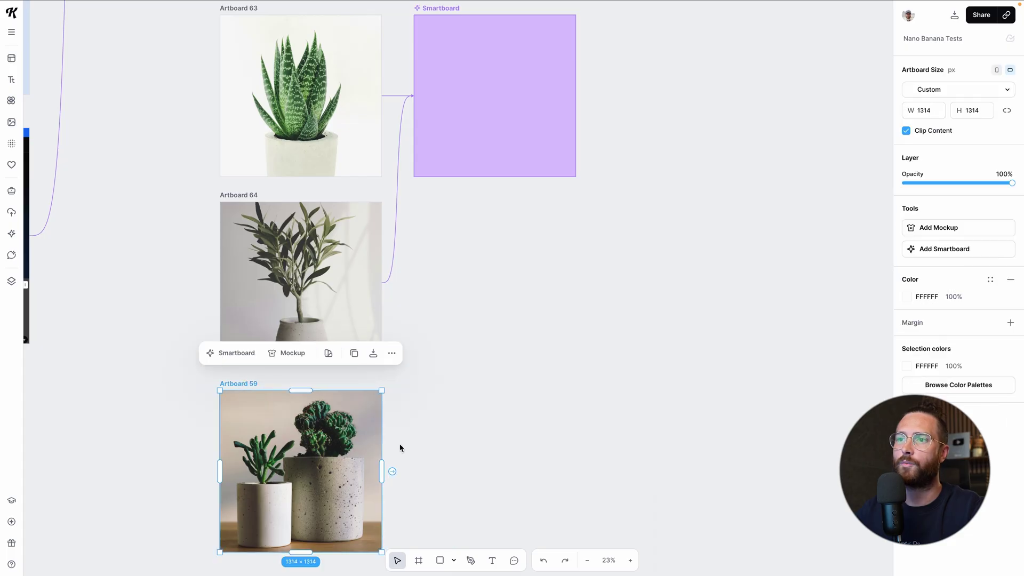
pyautogui.moveTo(391, 472)
pyautogui.moveTo(392, 473); pyautogui.dragTo(450, 148)
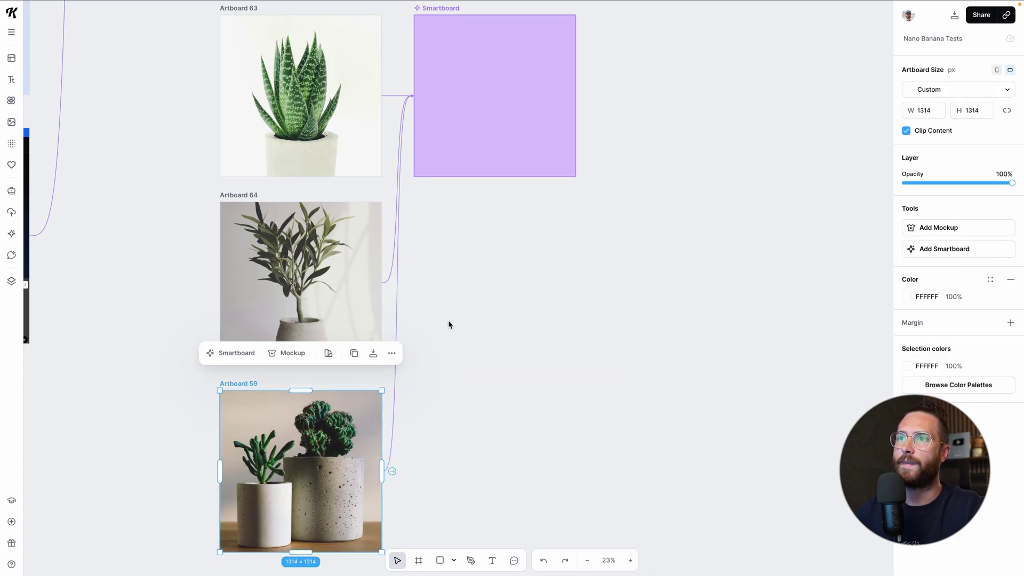
# Generate the Smartboard with the prompt "create a collage of different plants like this in a setting where they are sitting on a marble staircase, use similar colors".
pyautogui.scroll(1, 448, 352)
pyautogui.scroll(-3, 458, 391)
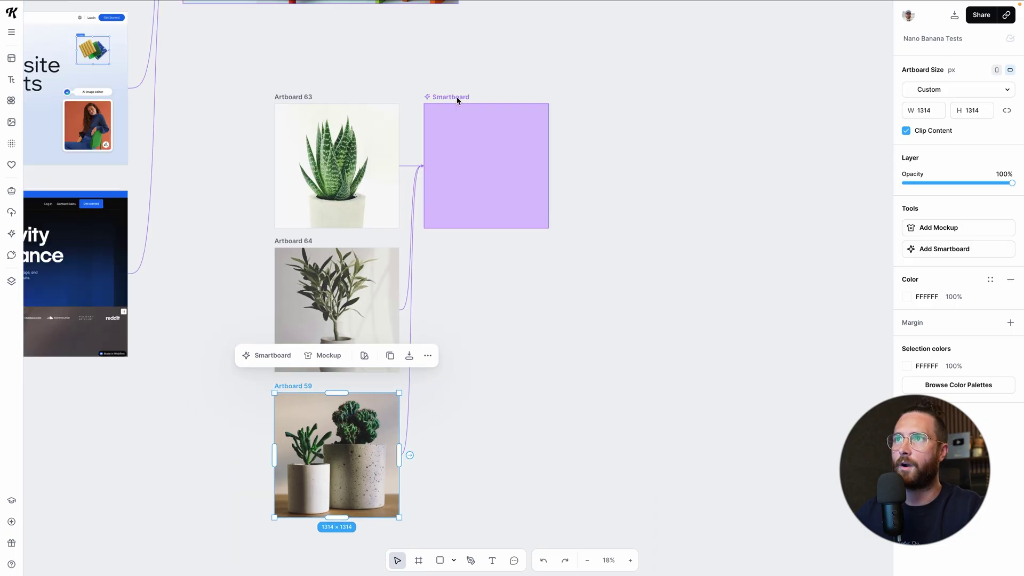
pyautogui.moveTo(457, 97); pyautogui.dragTo(480, 98)
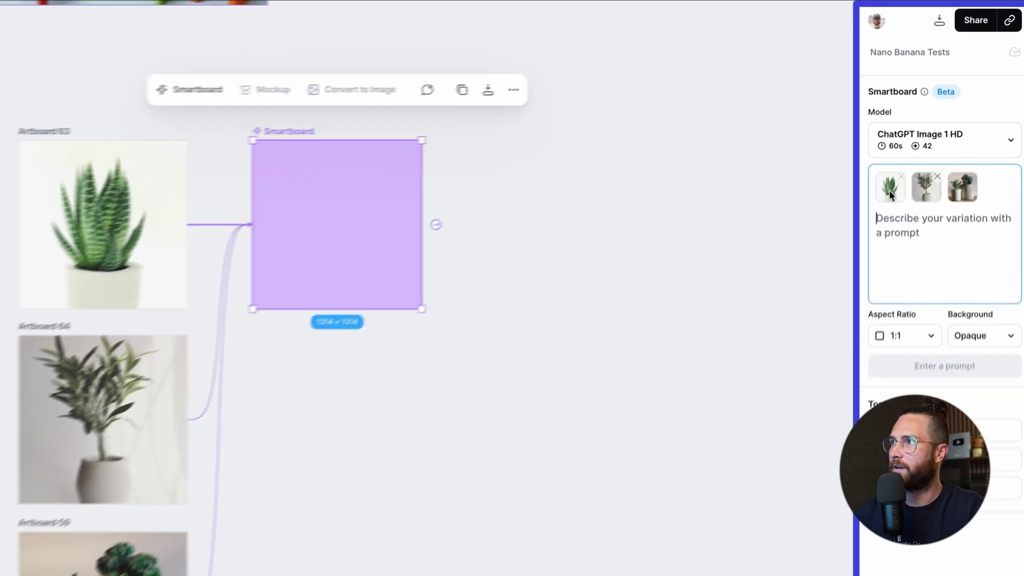
pyautogui.moveTo(955, 144)
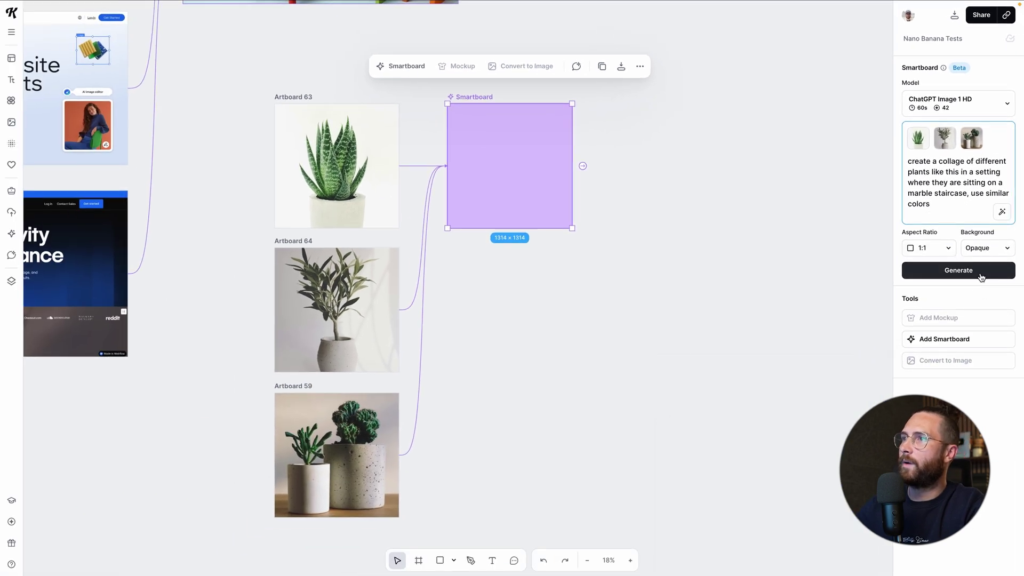
pyautogui.click(982, 277)
# Examine the generated furniture landing page Smartboard, including its prompt and its three website references.
pyautogui.scroll(1, 468, 274)
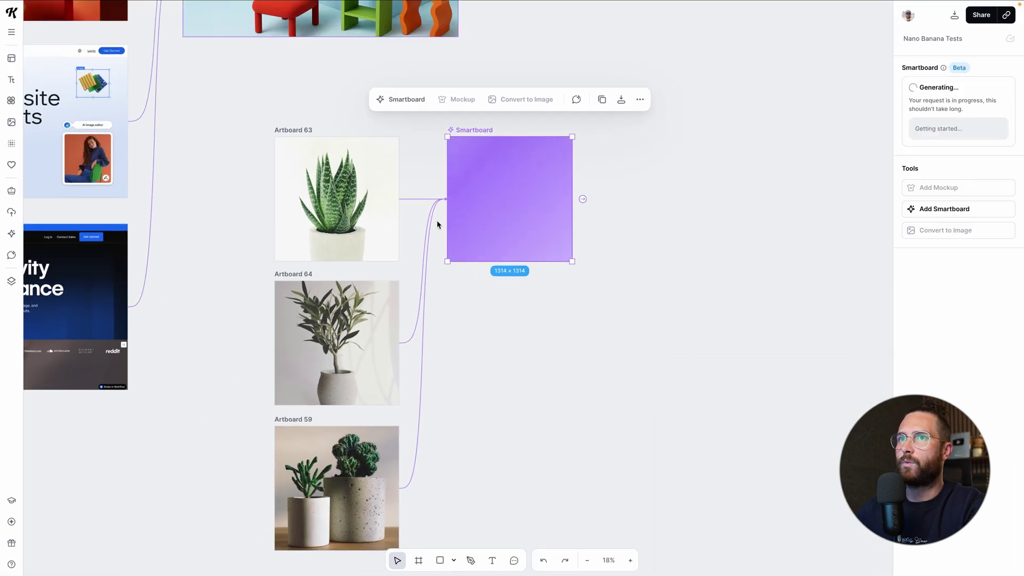
pyautogui.scroll(1, 463, 287)
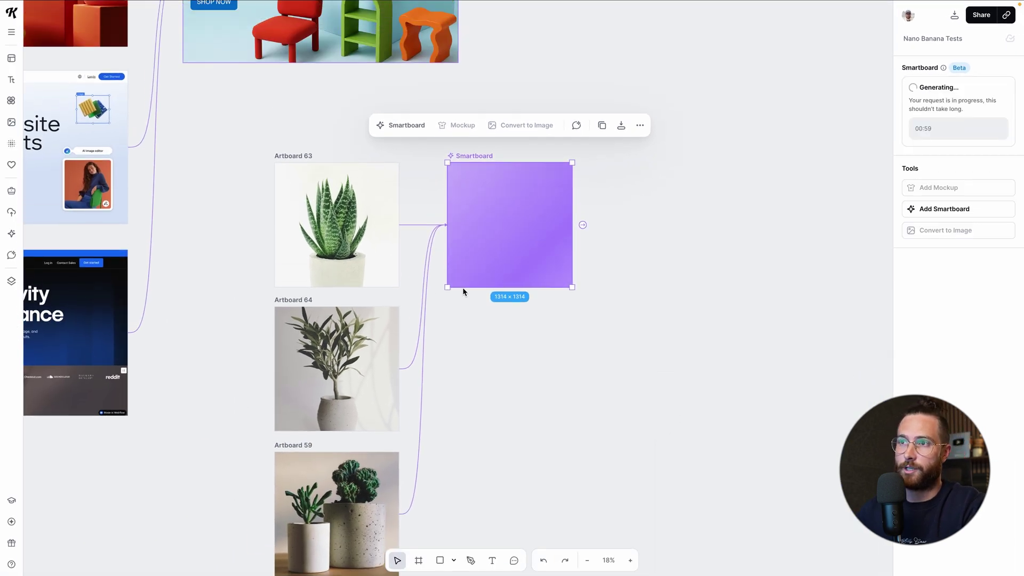
pyautogui.scroll(2, 254, 206)
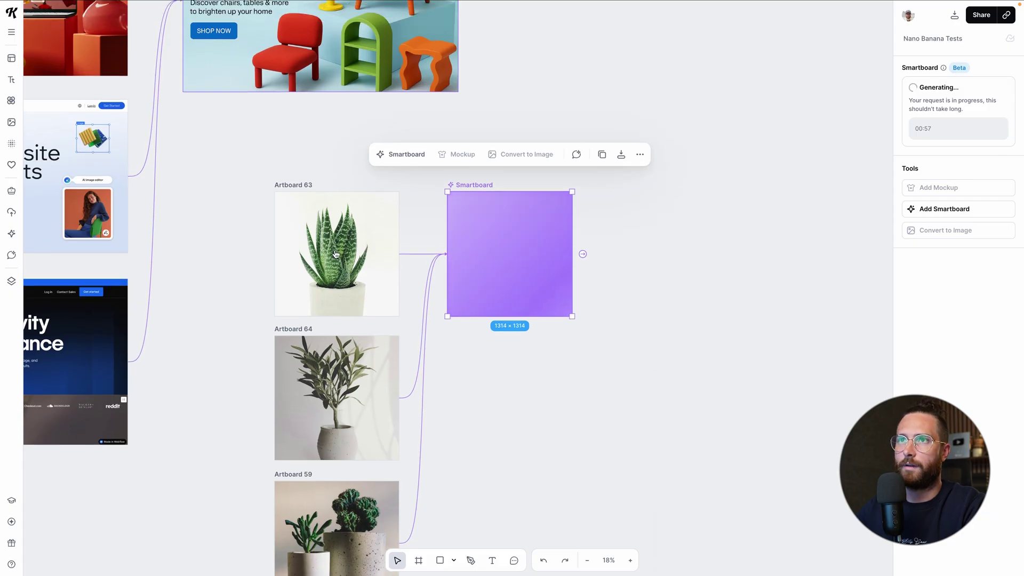
pyautogui.hscroll(-3, 335, 254)
pyautogui.scroll(3, 335, 254)
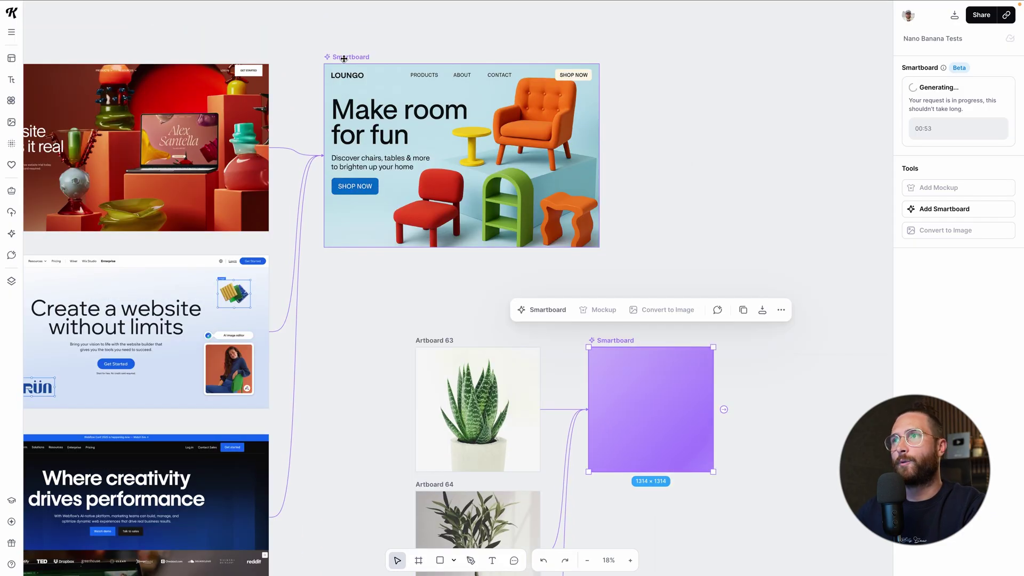
pyautogui.click(343, 58)
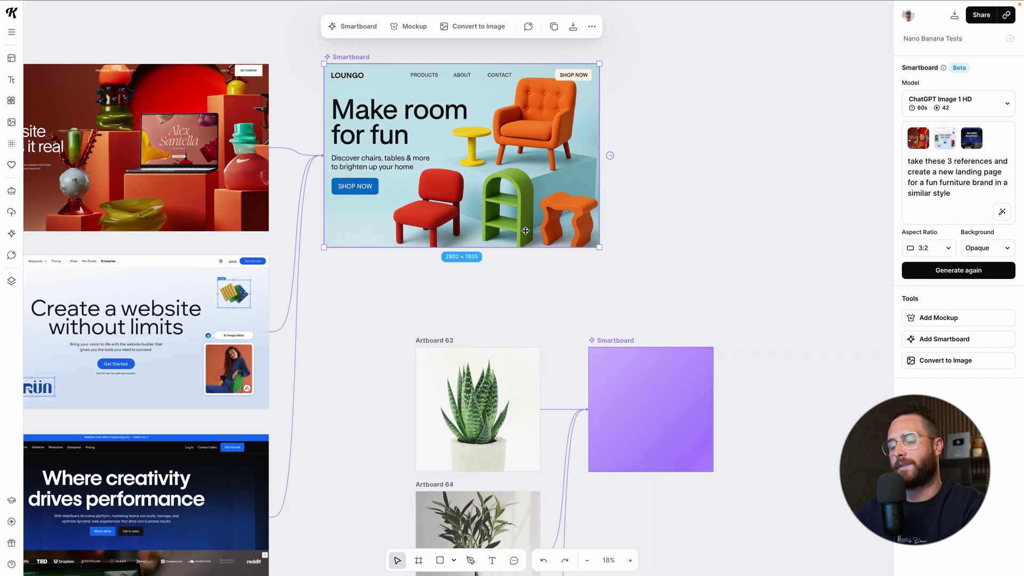
pyautogui.scroll(1, 526, 230)
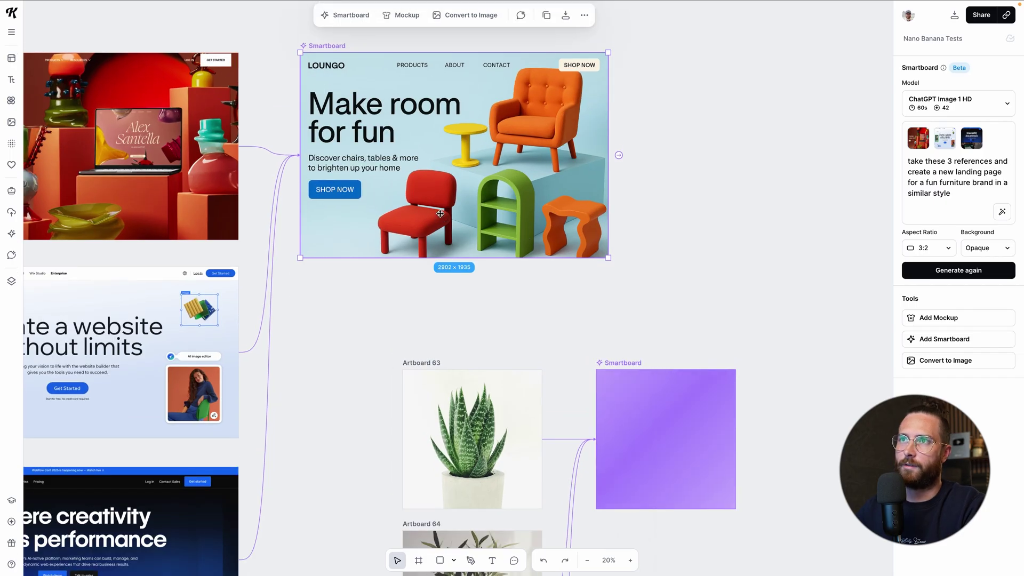
pyautogui.scroll(2, 440, 213)
pyautogui.hscroll(-1, 481, 285)
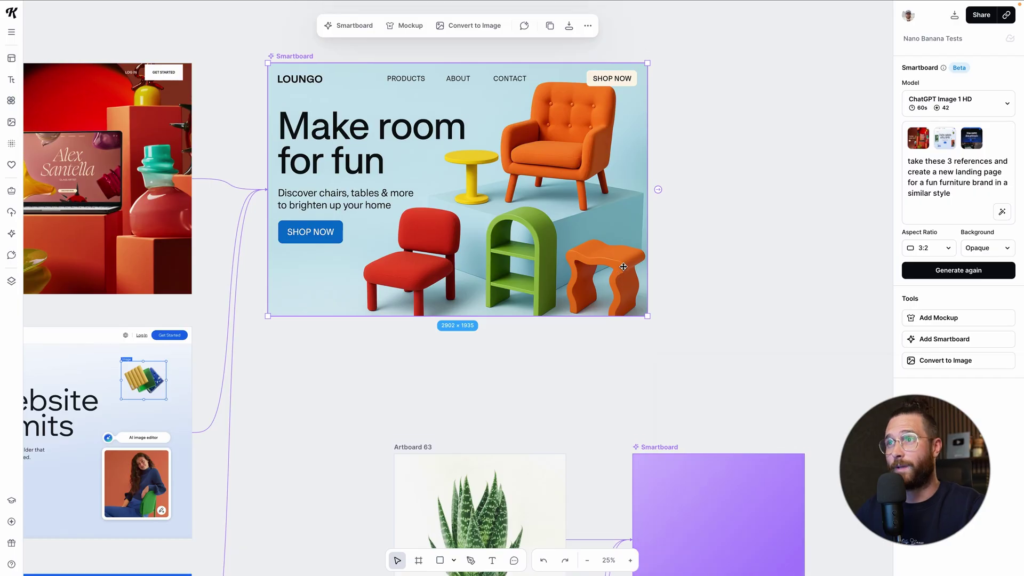
pyautogui.scroll(2, 624, 282)
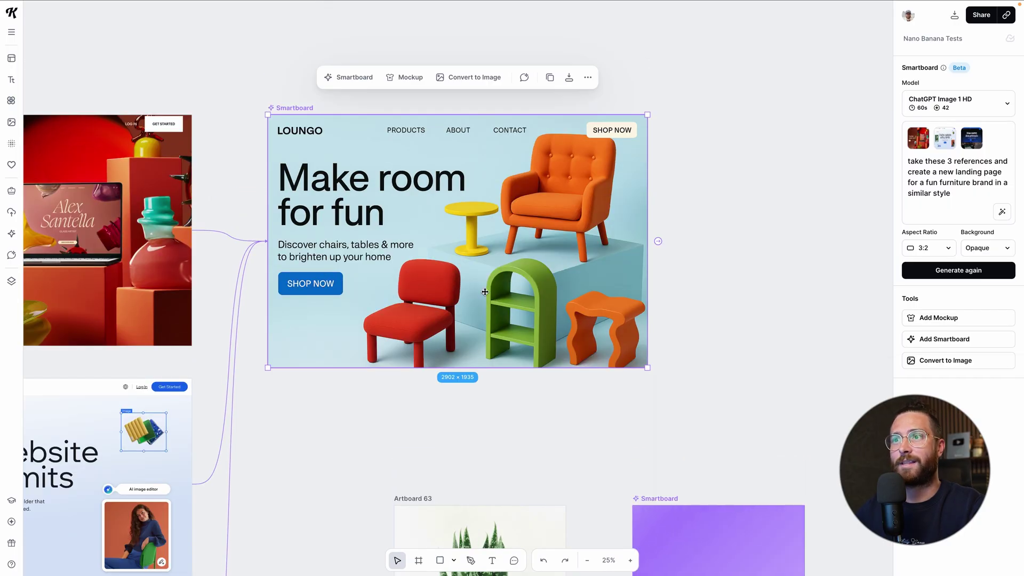
pyautogui.hscroll(5, 632, 291)
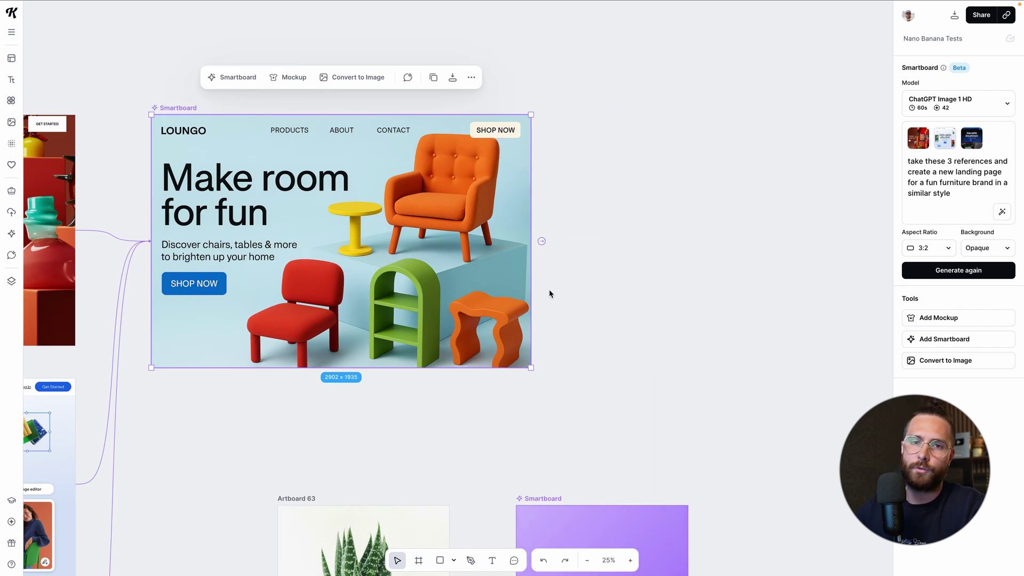
# Add a Smartboard linked to the furniture landing page and set its model to Nano Banana.
pyautogui.click(541, 241)
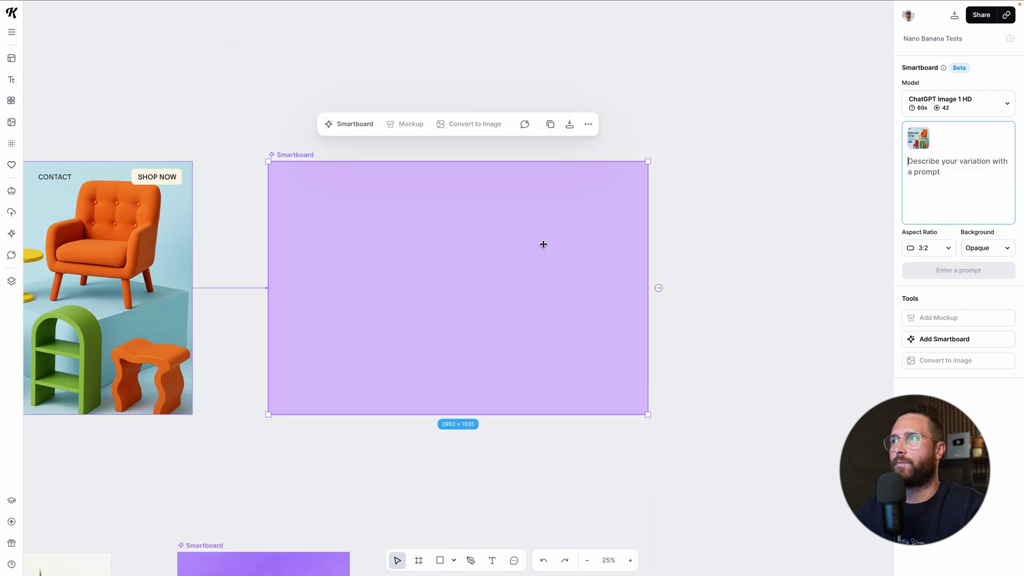
pyautogui.hscroll(-1, 756, 334)
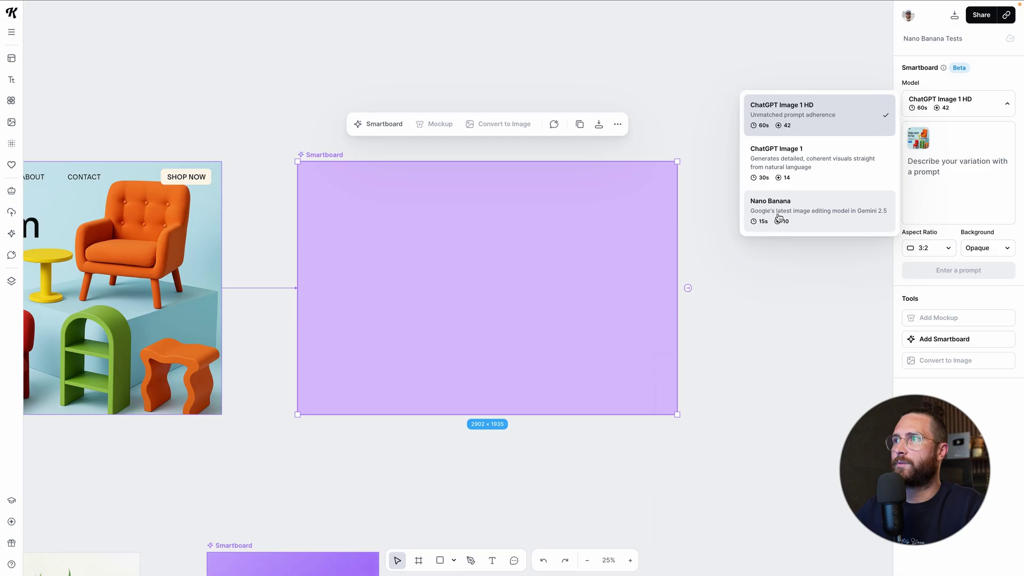
pyautogui.click(777, 216)
pyautogui.scroll(-1, 564, 319)
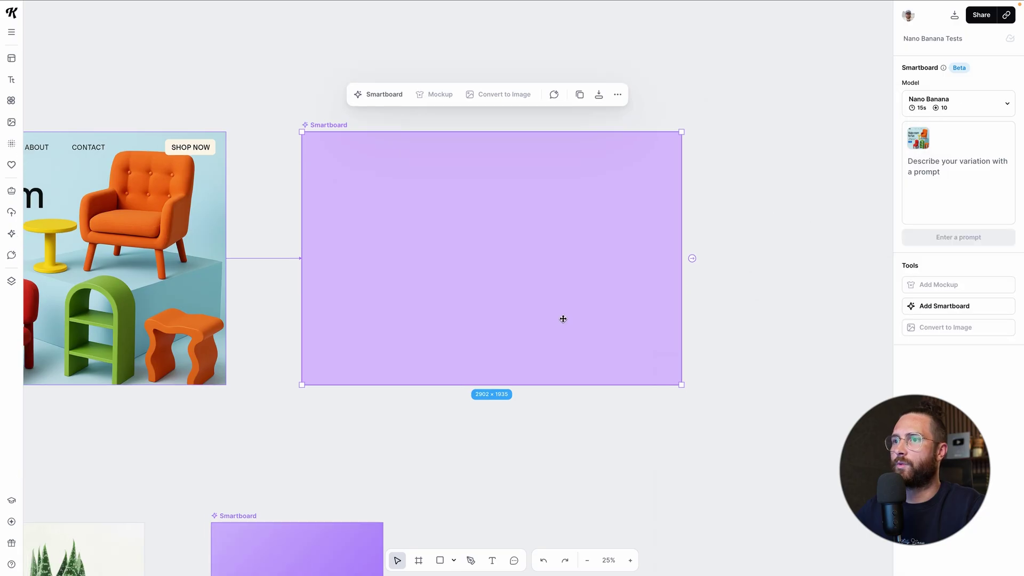
pyautogui.hscroll(-3, 562, 318)
pyautogui.scroll(-2, 677, 280)
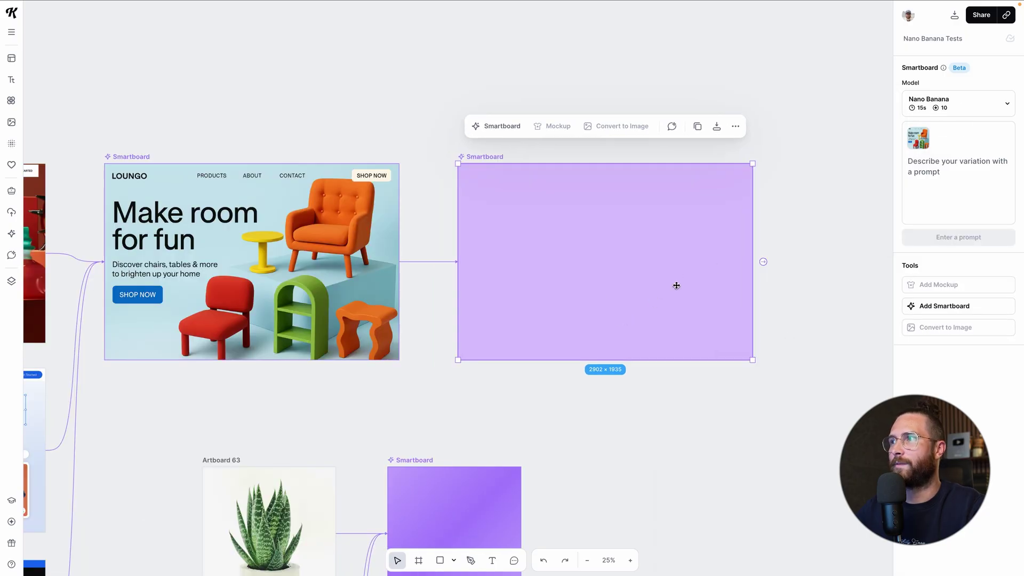
# Scale the new Smartboard to 1710 × 1140 px and generate with the prompt "extract the orange chair so that I can use it by itself".
pyautogui.click(935, 178)
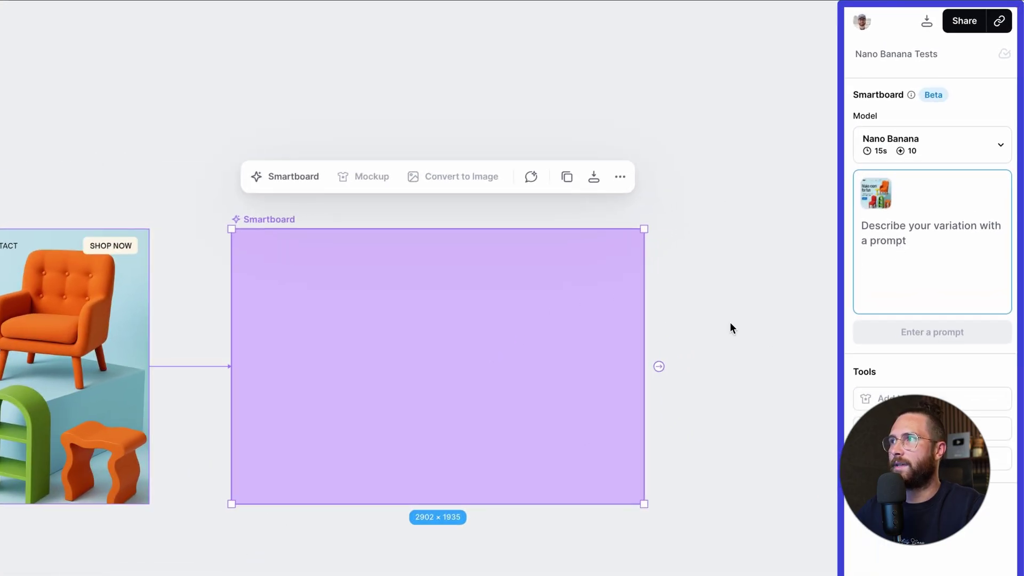
pyautogui.write('ex')
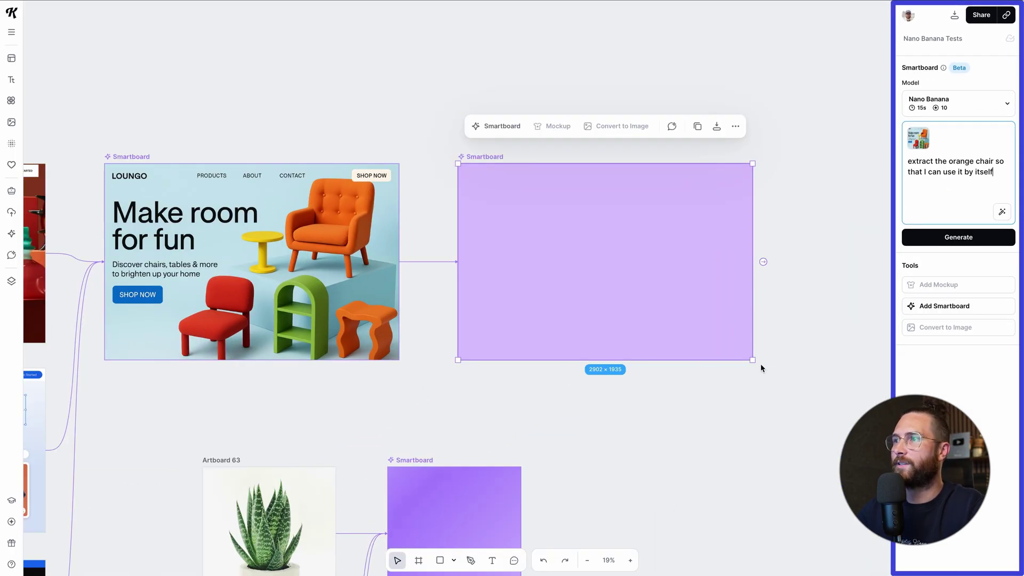
pyautogui.moveTo(754, 361); pyautogui.dragTo(631, 279)
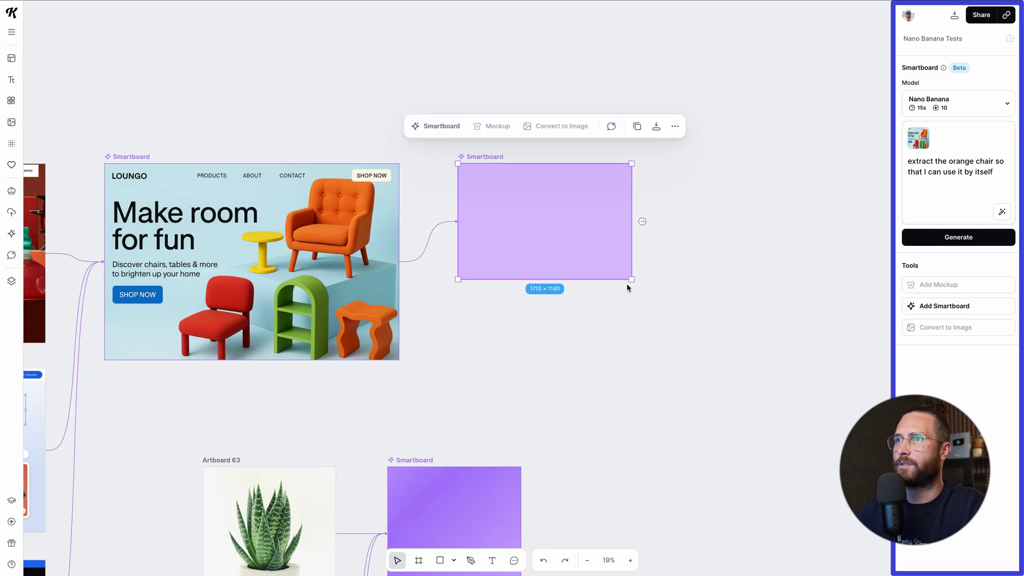
pyautogui.click(958, 238)
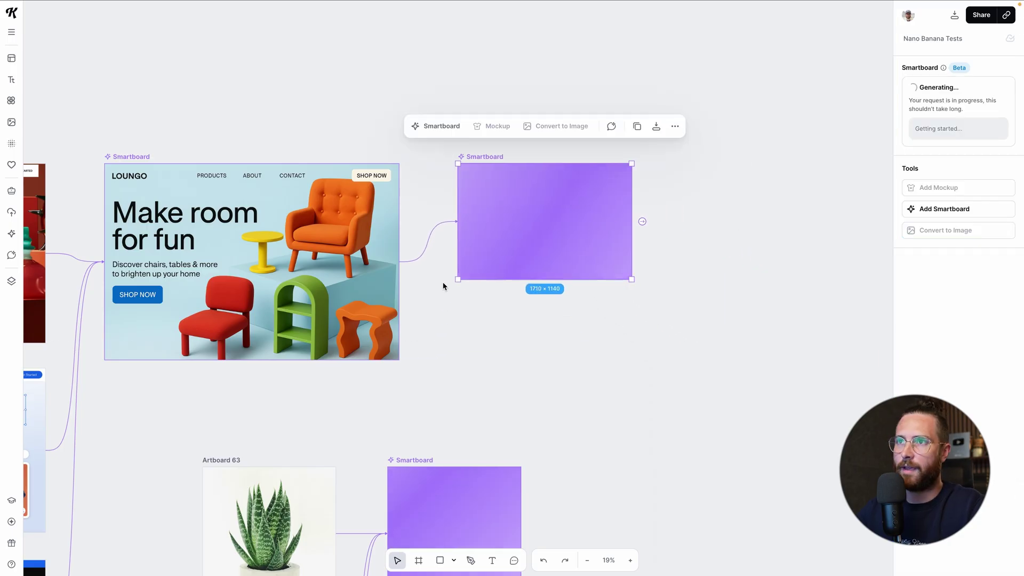
pyautogui.click(402, 280)
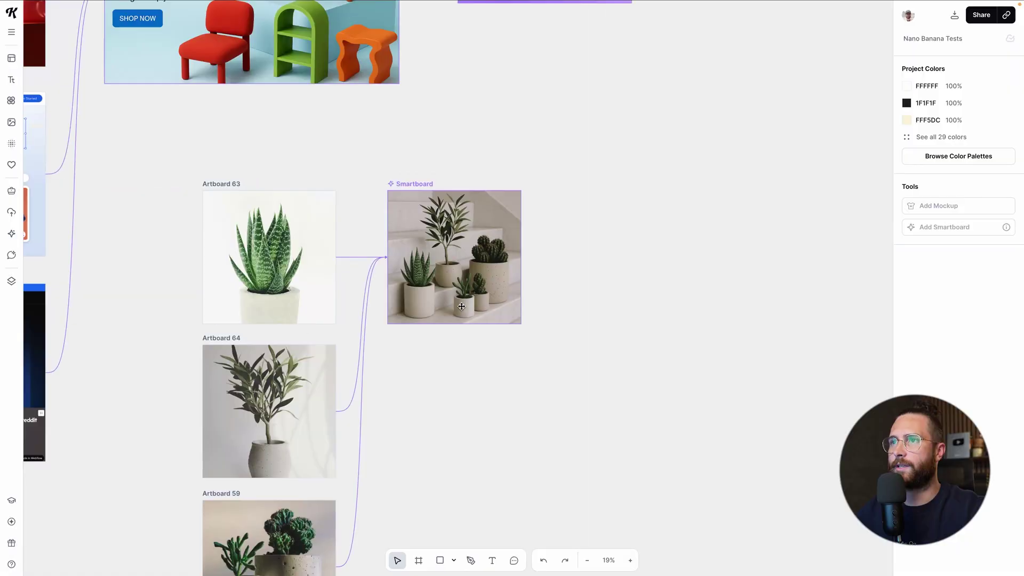
# Convert the generated plant collage into a standalone image beside its Smartboard and enlarge it beyond the Smartboard's size.
pyautogui.scroll(3, 461, 307)
pyautogui.scroll(-2, 461, 307)
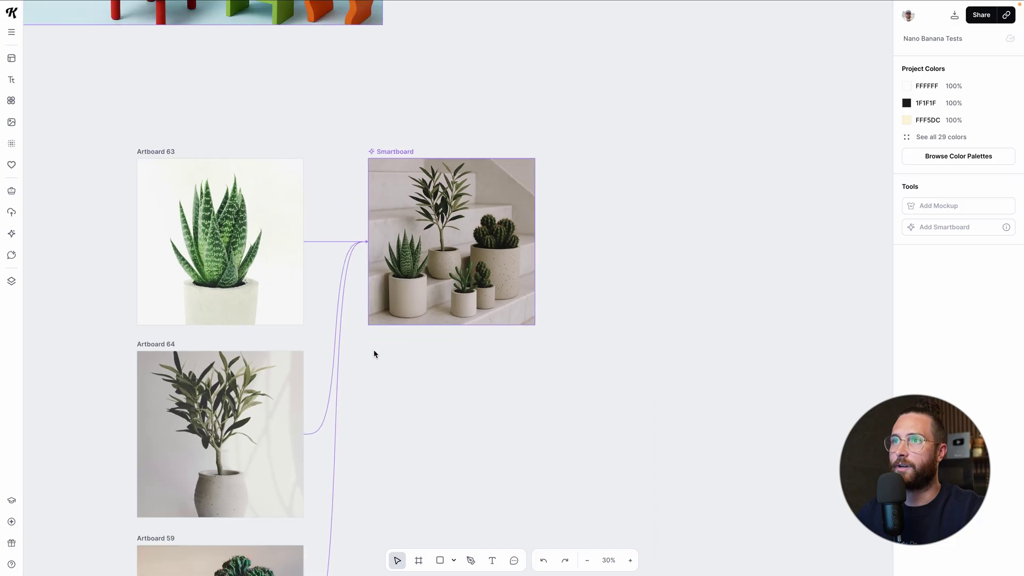
pyautogui.scroll(-1, 284, 367)
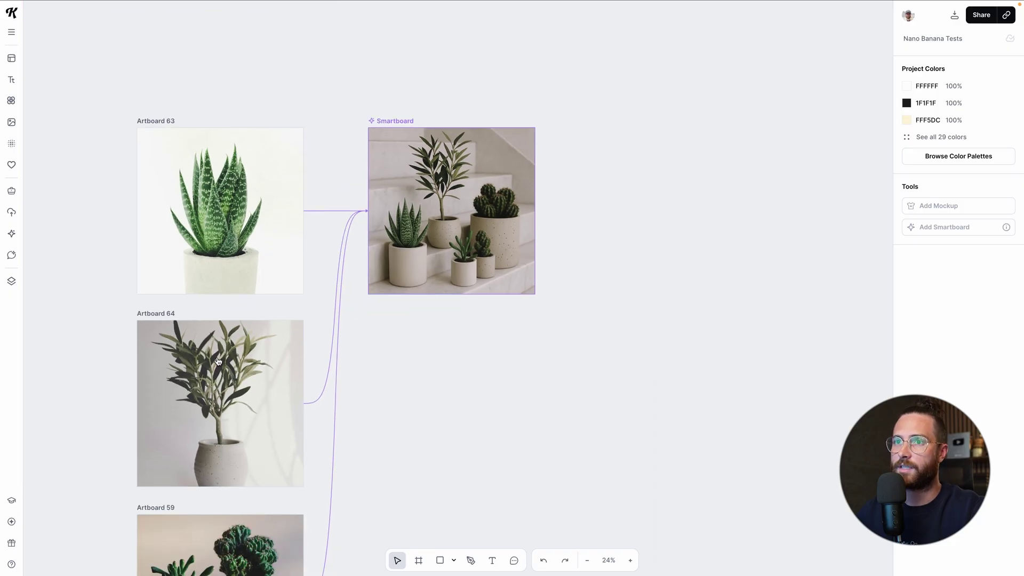
pyautogui.scroll(-1, 218, 363)
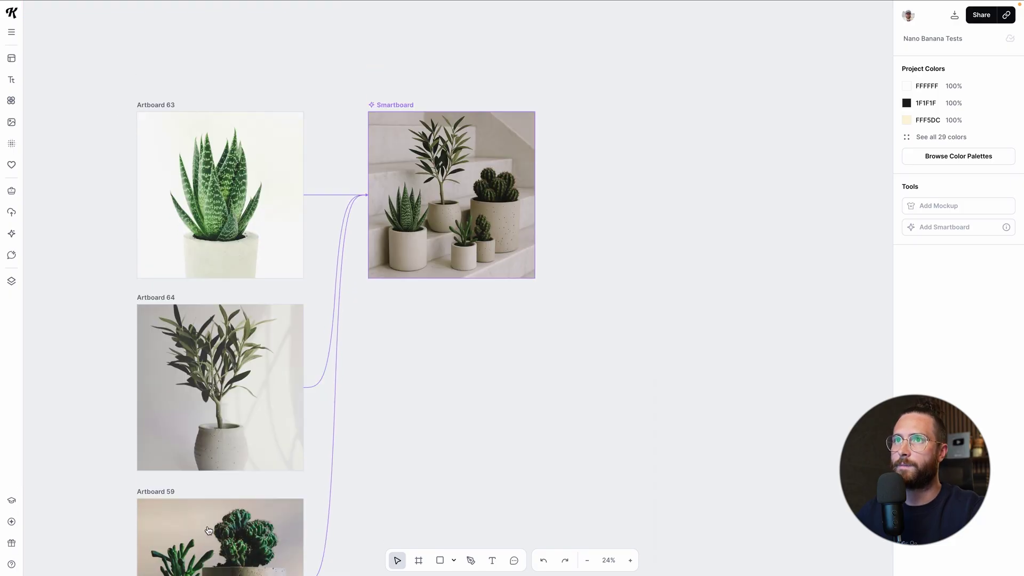
pyautogui.scroll(1, 445, 208)
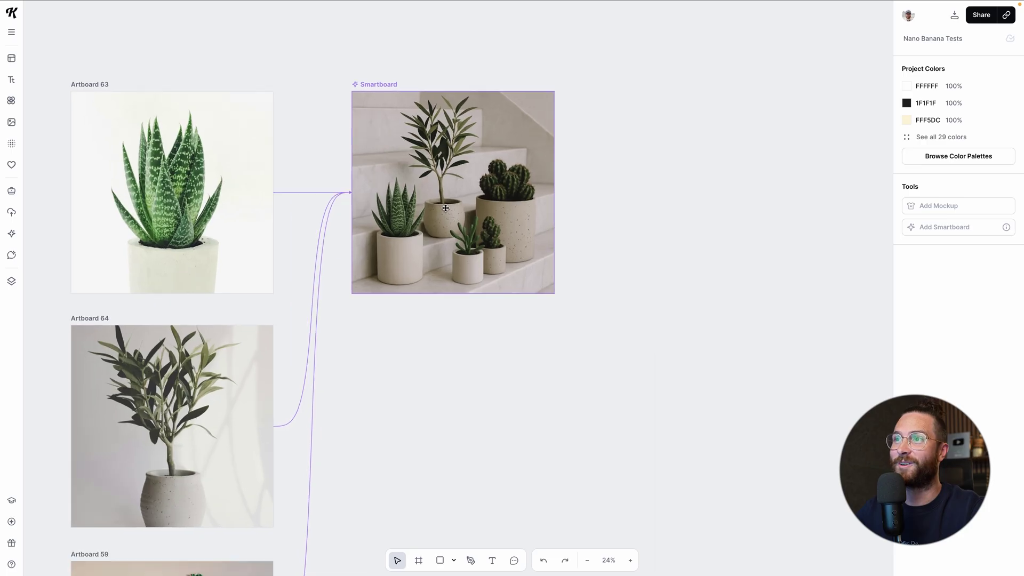
pyautogui.click(446, 208)
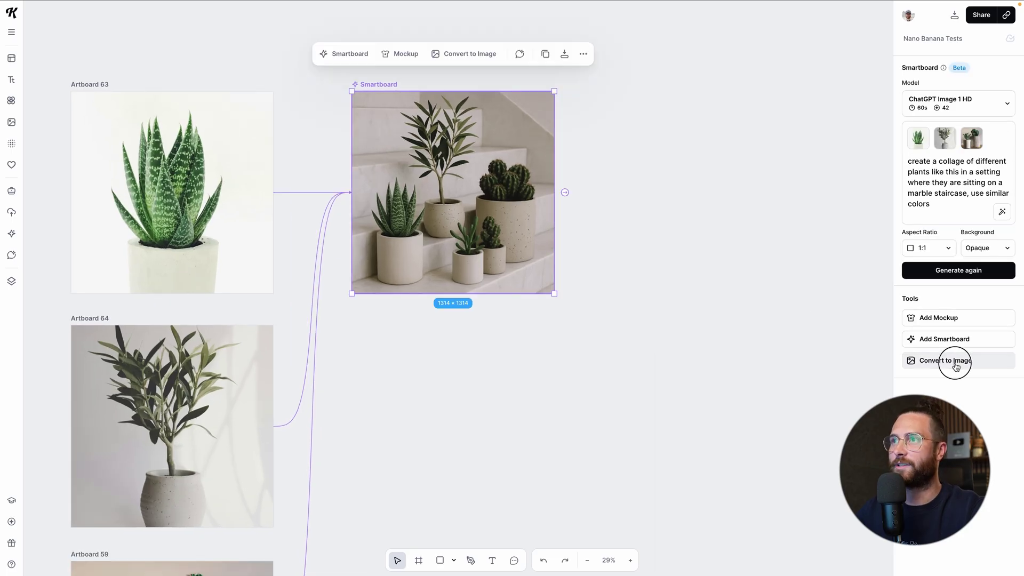
pyautogui.click(956, 361)
pyautogui.moveTo(782, 303); pyautogui.dragTo(870, 392)
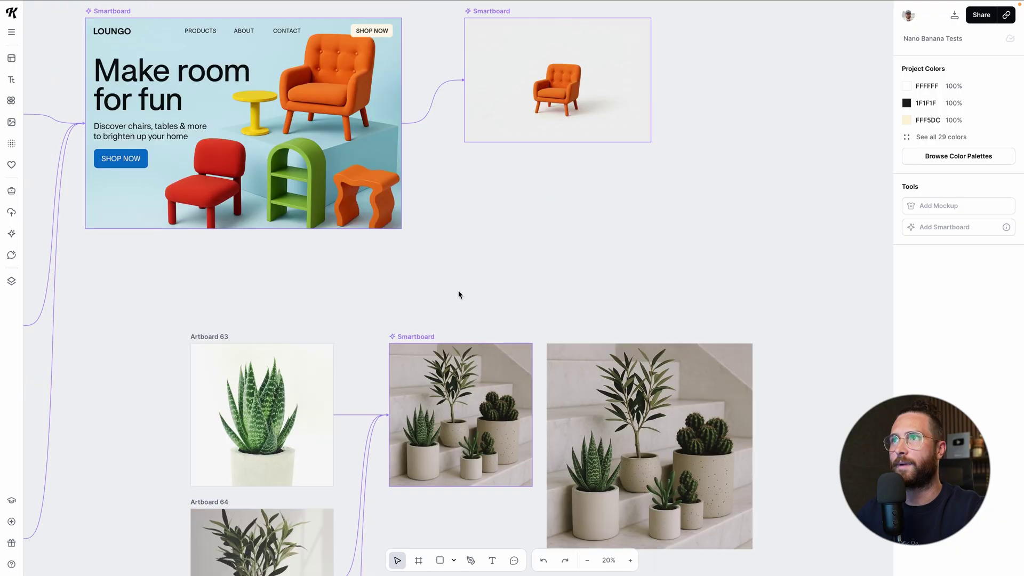
# Convert the orange chair Smartboard to a standalone image and remove the image's background.
pyautogui.scroll(1, 539, 188)
pyautogui.scroll(3, 555, 162)
pyautogui.click(555, 162)
pyautogui.scroll(1, 555, 165)
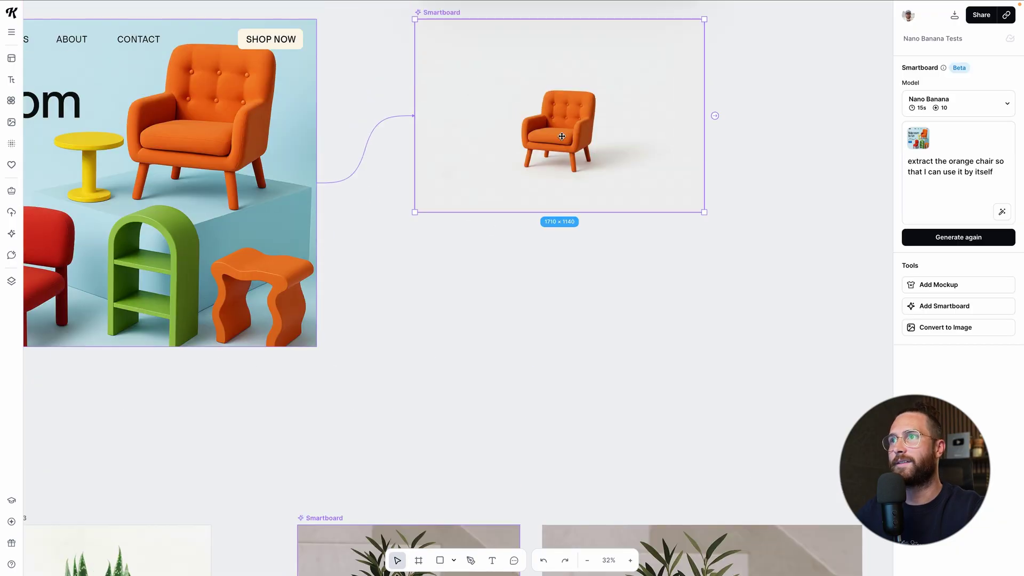
pyautogui.scroll(1, 552, 198)
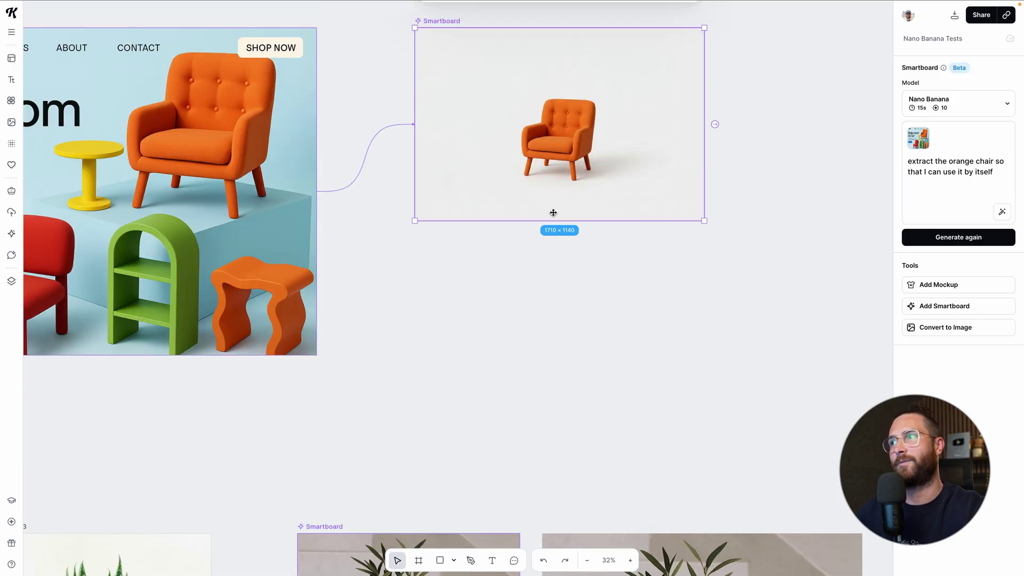
pyautogui.click(916, 327)
pyautogui.hscroll(1, 559, 217)
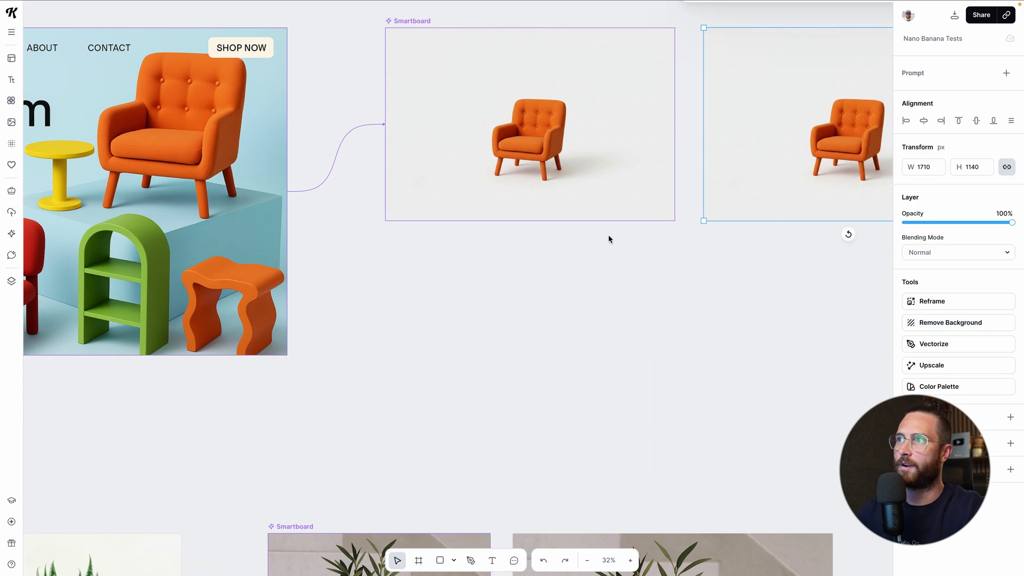
pyautogui.hscroll(5, 609, 237)
pyautogui.click(953, 327)
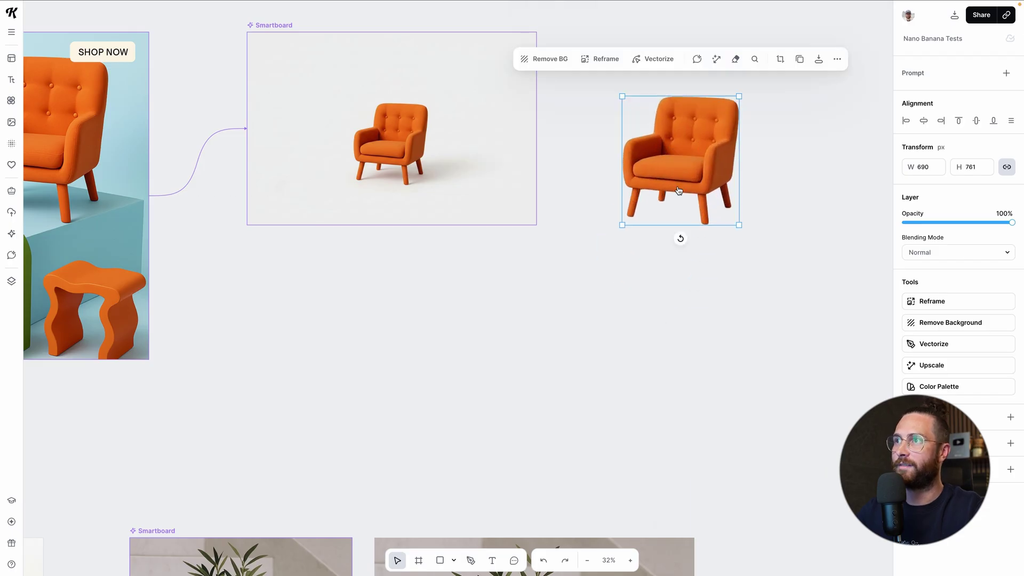
pyautogui.scroll(-2, 685, 214)
pyautogui.click(566, 340)
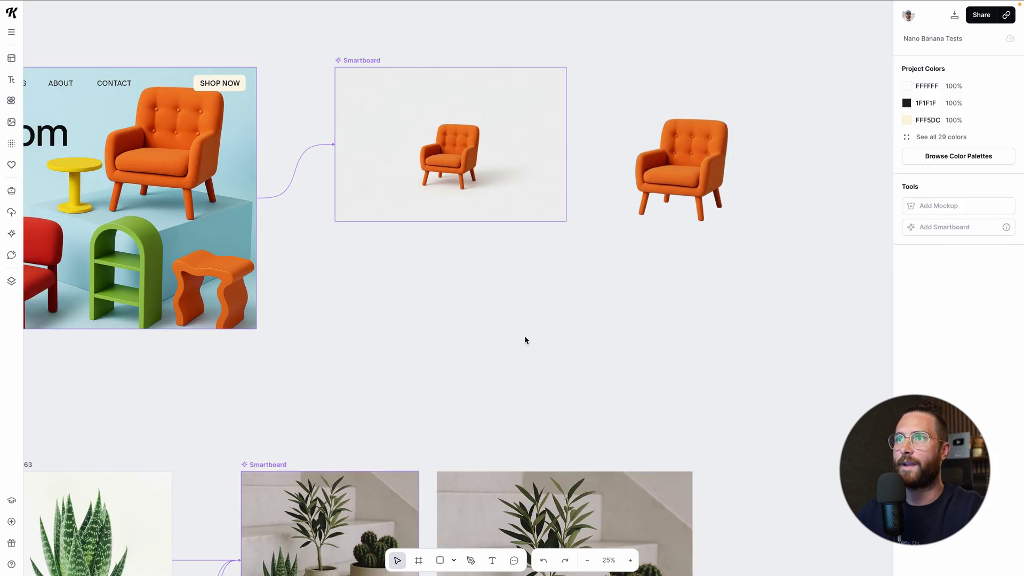
# Add a second Smartboard linked to the furniture landing page, scaled to 1698 × 1132 px below the orange chair Smartboard.
pyautogui.hscroll(-2, 524, 335)
pyautogui.click(214, 170)
pyautogui.click(294, 200)
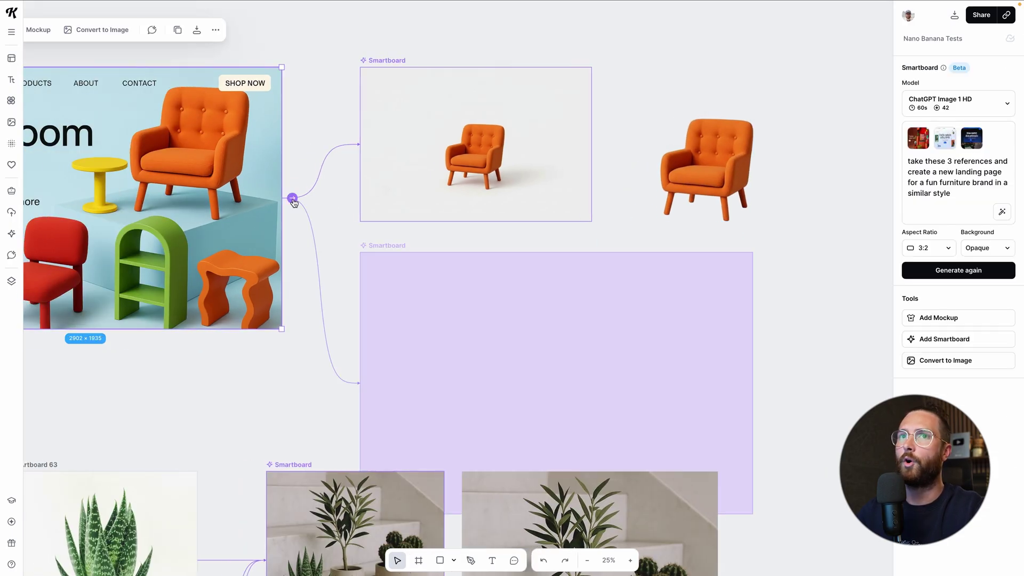
pyautogui.moveTo(653, 420); pyautogui.dragTo(481, 301)
pyautogui.hscroll(-5, 508, 282)
pyautogui.hscroll(-6, 508, 283)
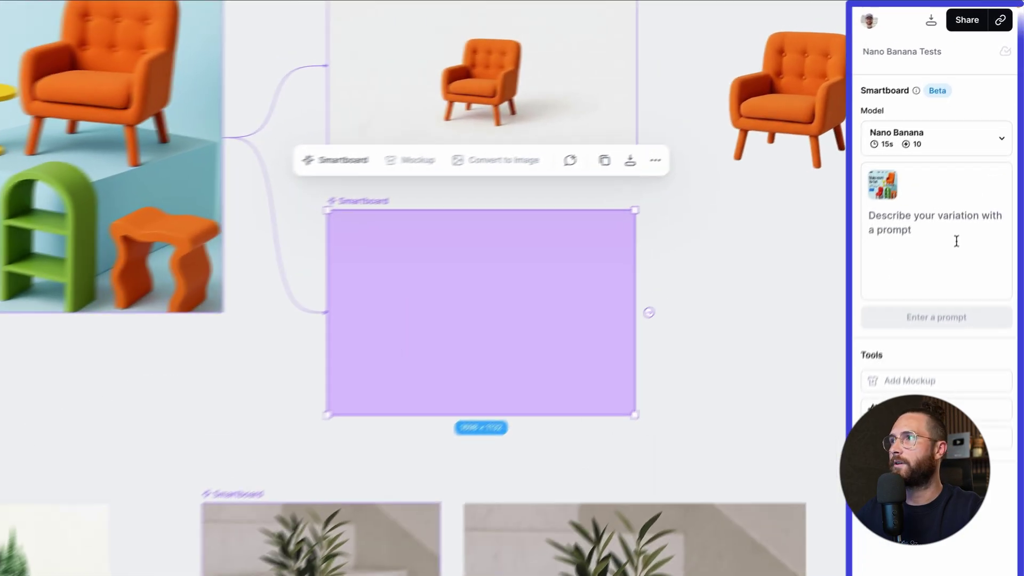
# Generate the new Smartboard with the prompt "extract the small red chair so that I can use it by itself".
pyautogui.click(953, 168)
pyautogui.write('extract the small red chair so that I can use it by')
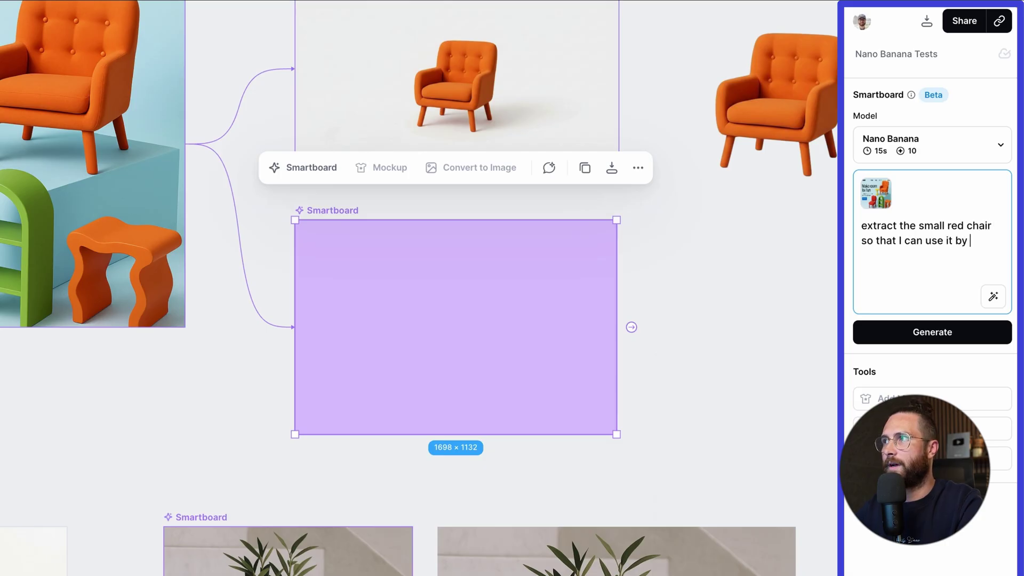
pyautogui.write('self')
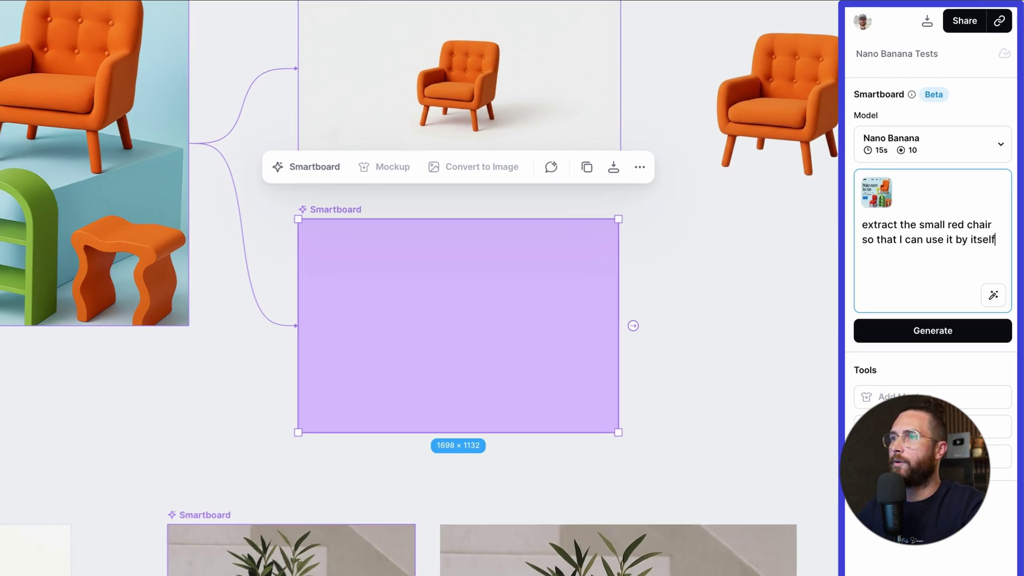
pyautogui.press('Return')
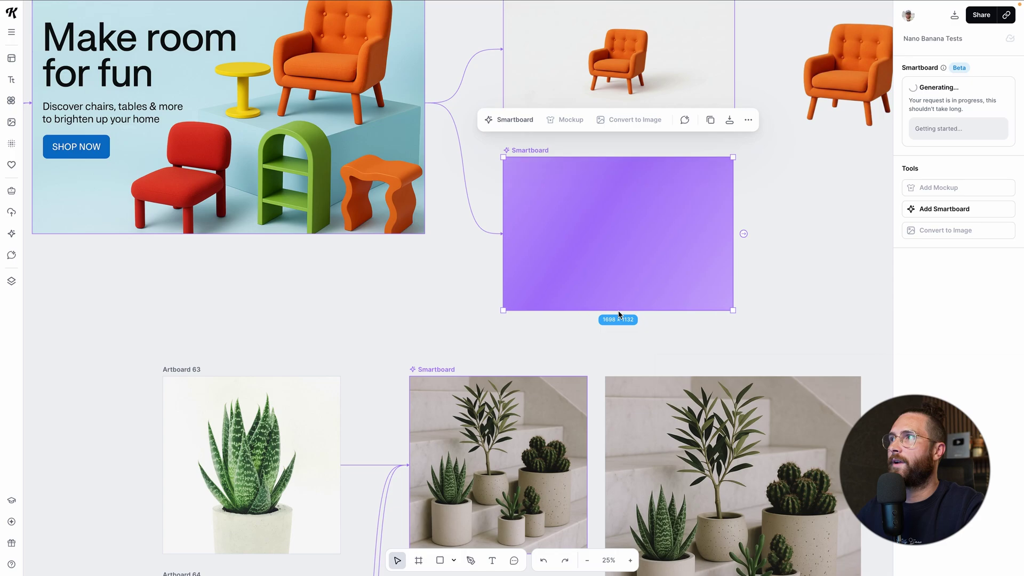
pyautogui.scroll(-3, 619, 315)
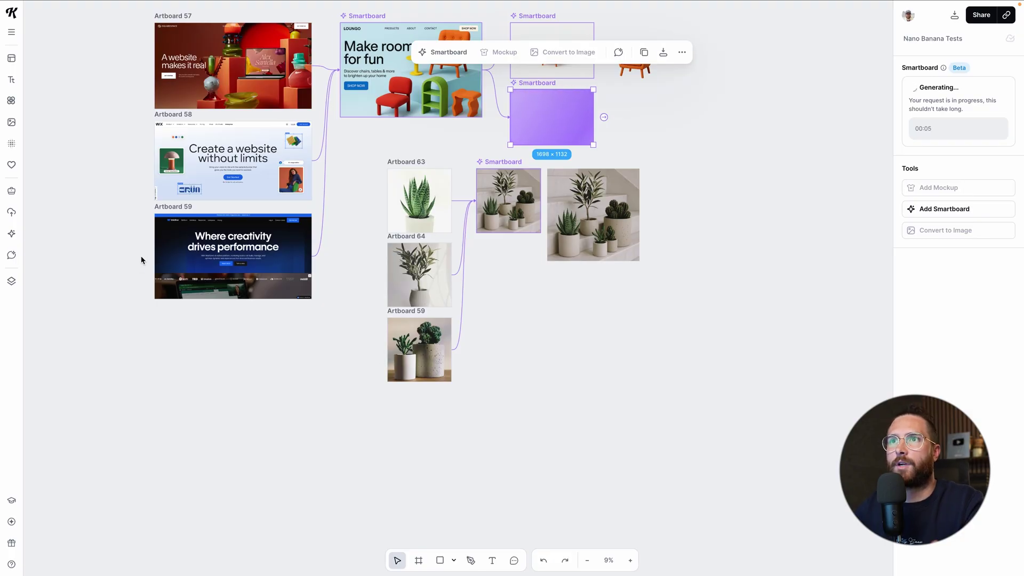
pyautogui.scroll(3, 141, 260)
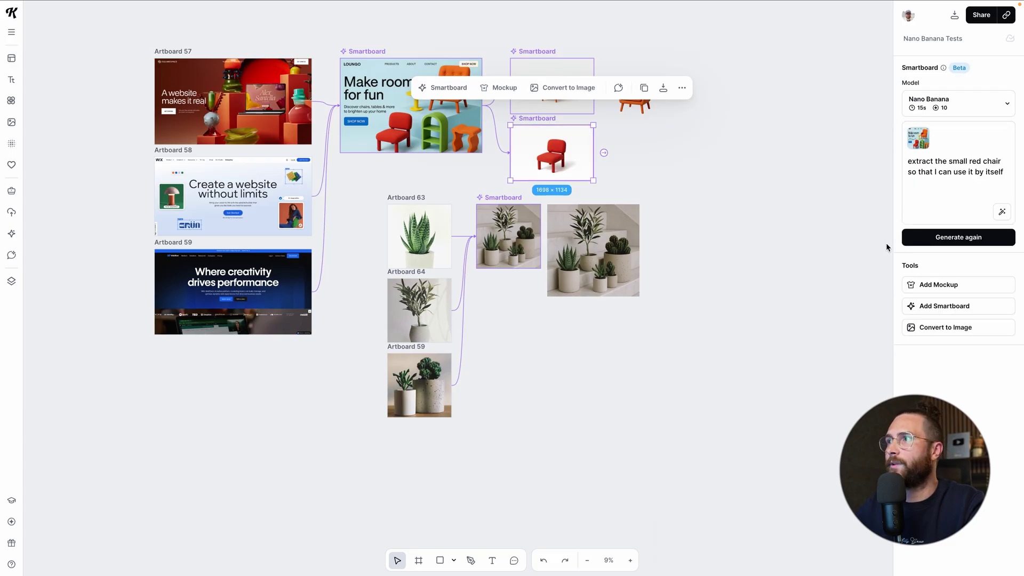
# Convert the red chair Smartboard to a standalone image and remove the image's background.
pyautogui.click(941, 327)
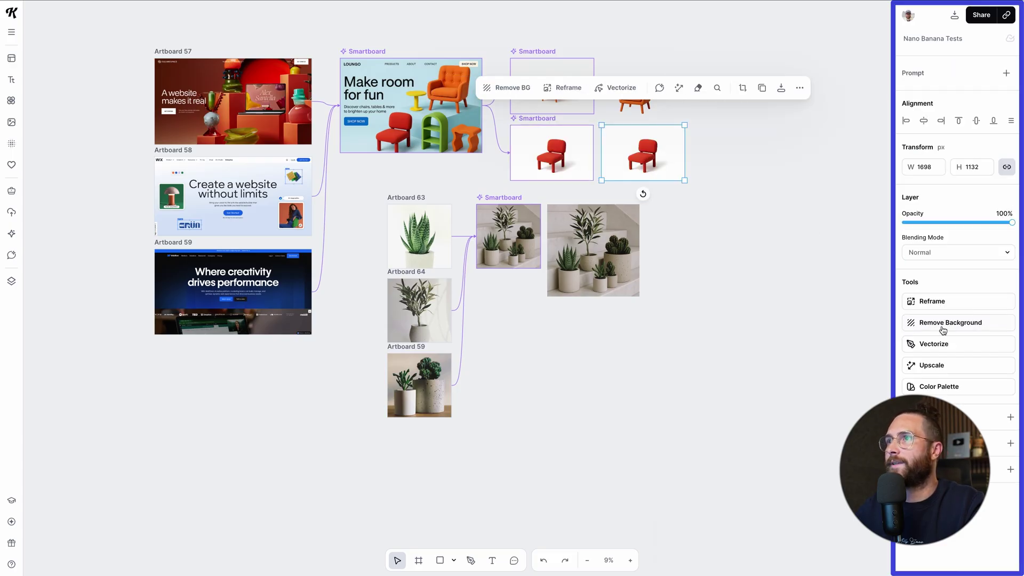
pyautogui.click(951, 323)
pyautogui.scroll(5, 667, 203)
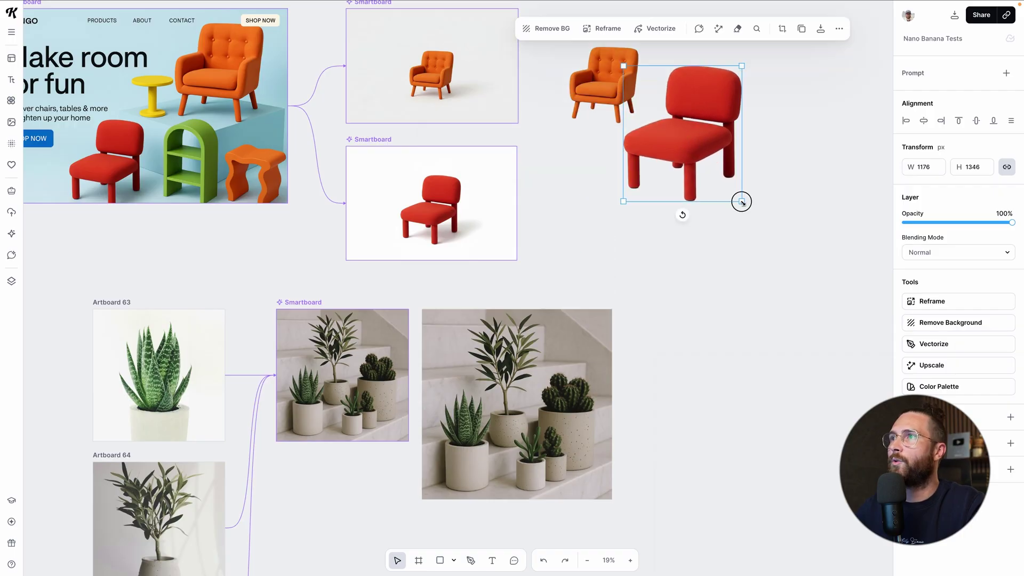
# Place the red chair cutout beside the orange chair cutout and scale it down to about 759 × 869 px.
pyautogui.moveTo(742, 201); pyautogui.dragTo(728, 185)
pyautogui.moveTo(688, 139); pyautogui.dragTo(702, 96)
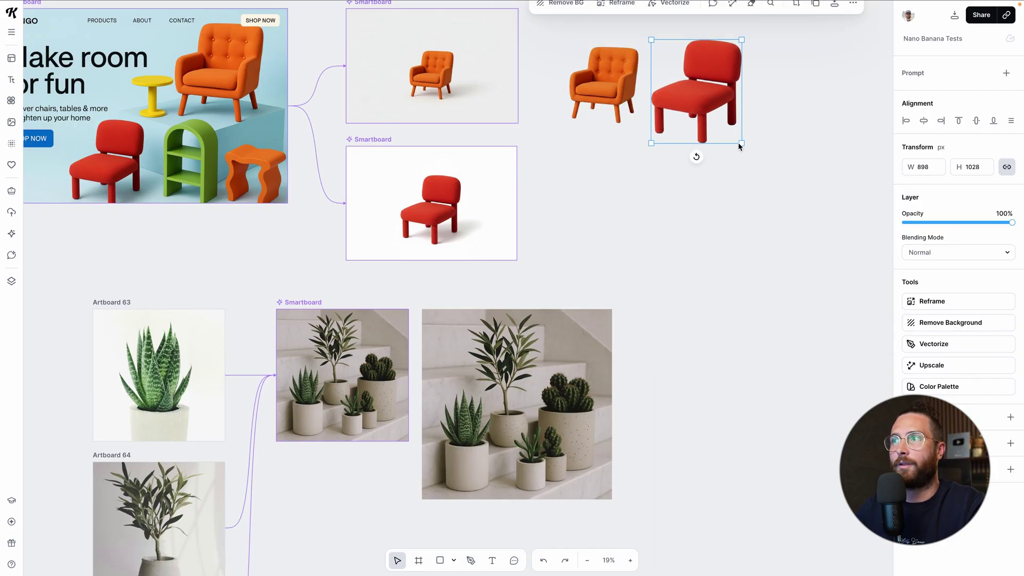
pyautogui.moveTo(741, 144); pyautogui.dragTo(733, 131)
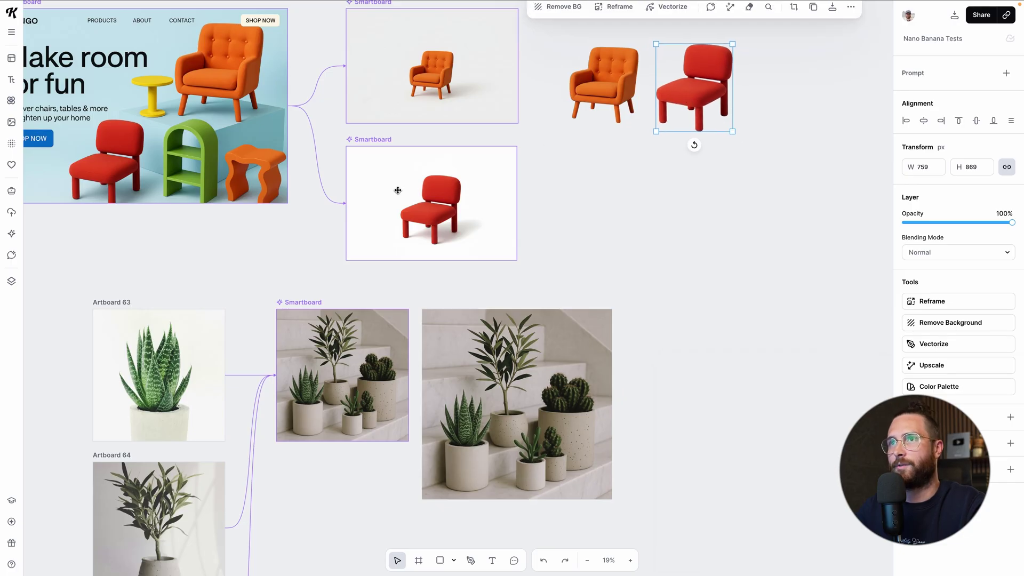
# Review the full Smartboard workflow, including the landing page's prompt and references, the extracted chairs and the plant collage.
pyautogui.scroll(-3, 243, 196)
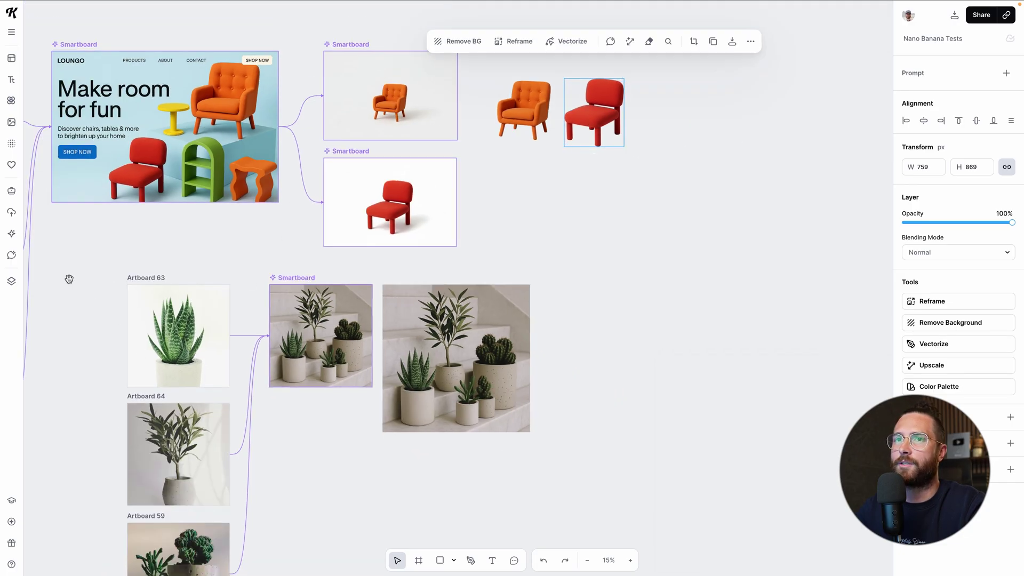
pyautogui.moveTo(69, 279); pyautogui.dragTo(312, 297)
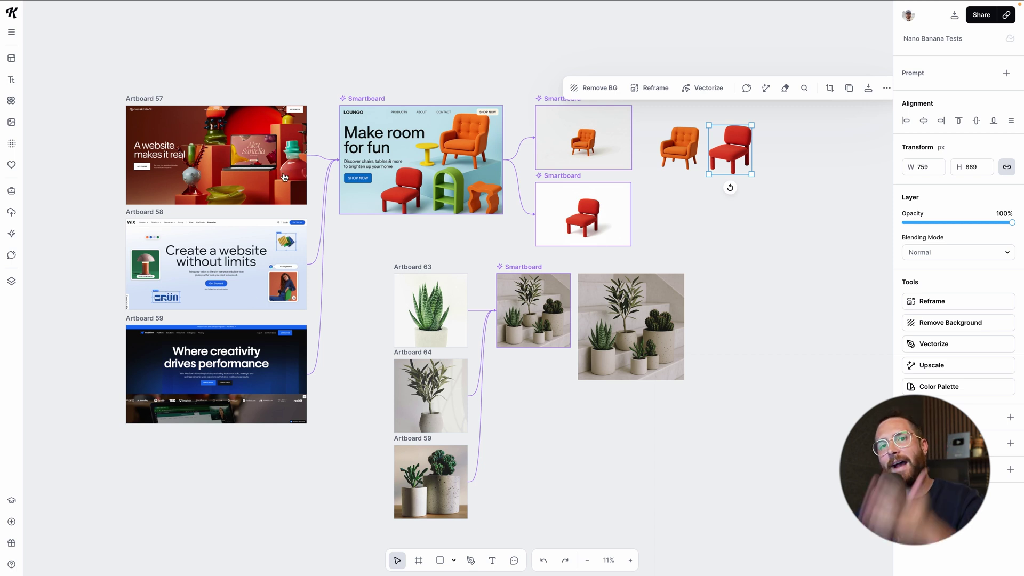
pyautogui.click(360, 97)
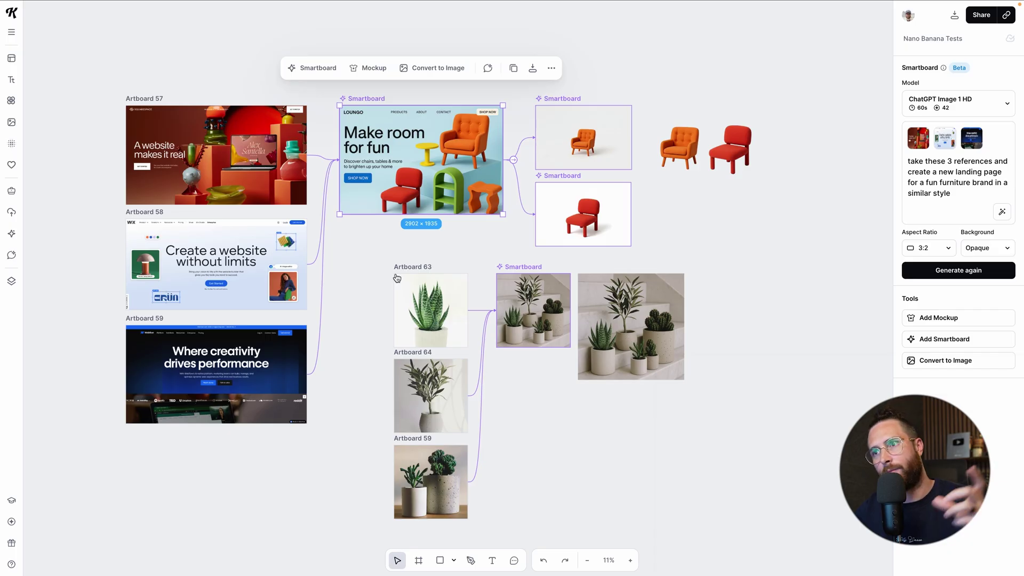
pyautogui.click(350, 331)
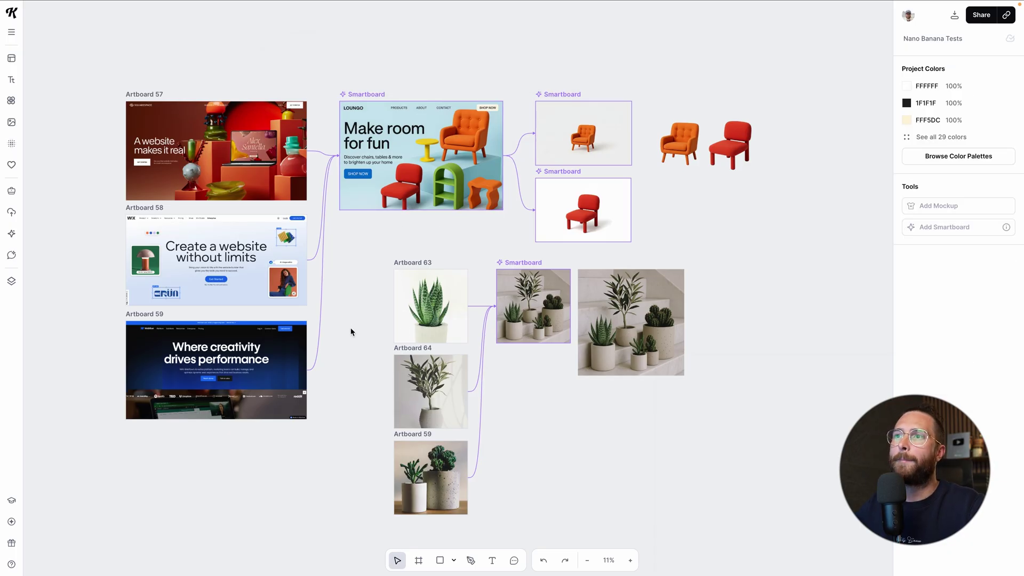
pyautogui.scroll(-3, 350, 331)
pyautogui.hscroll(2, 351, 332)
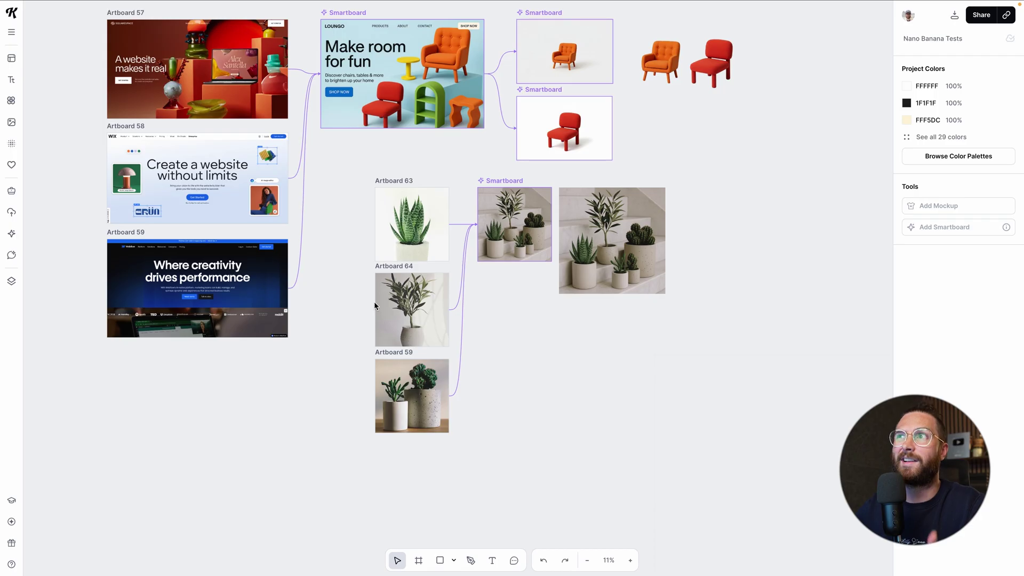
pyautogui.scroll(1, 375, 305)
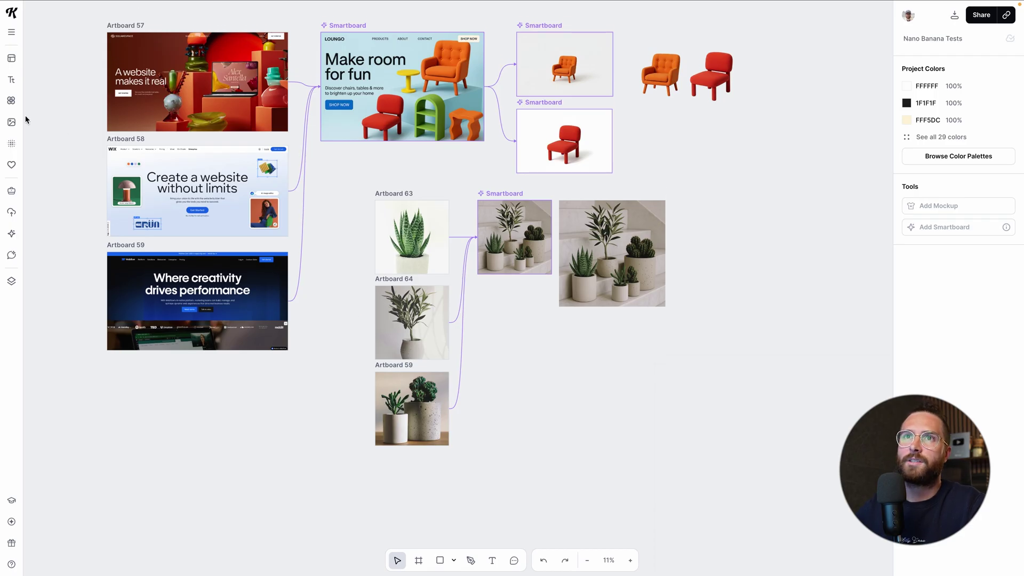
# Add the Butler and Blacky vintage text templates side by side below the plant collage image.
pyautogui.click(11, 81)
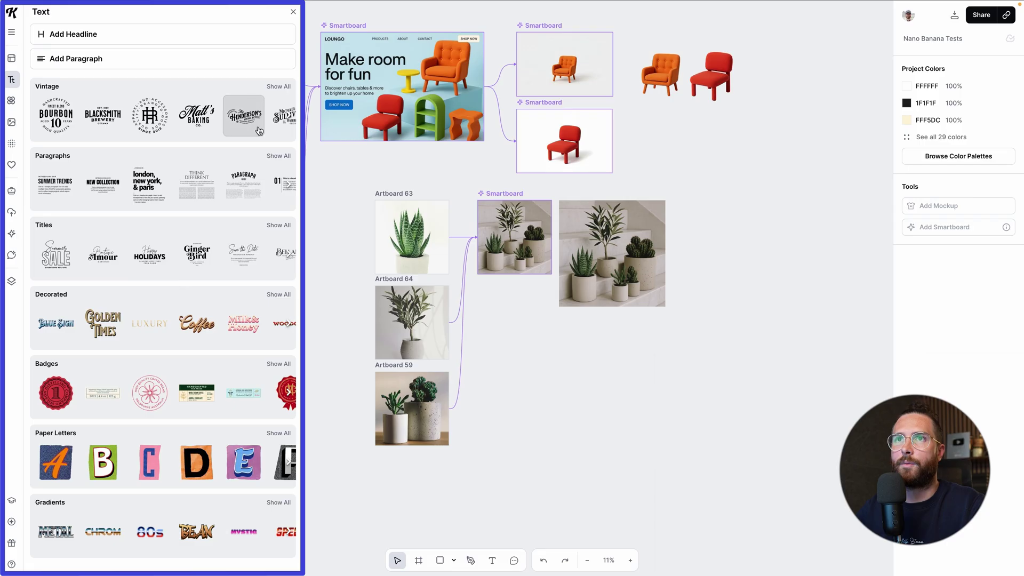
pyautogui.click(278, 87)
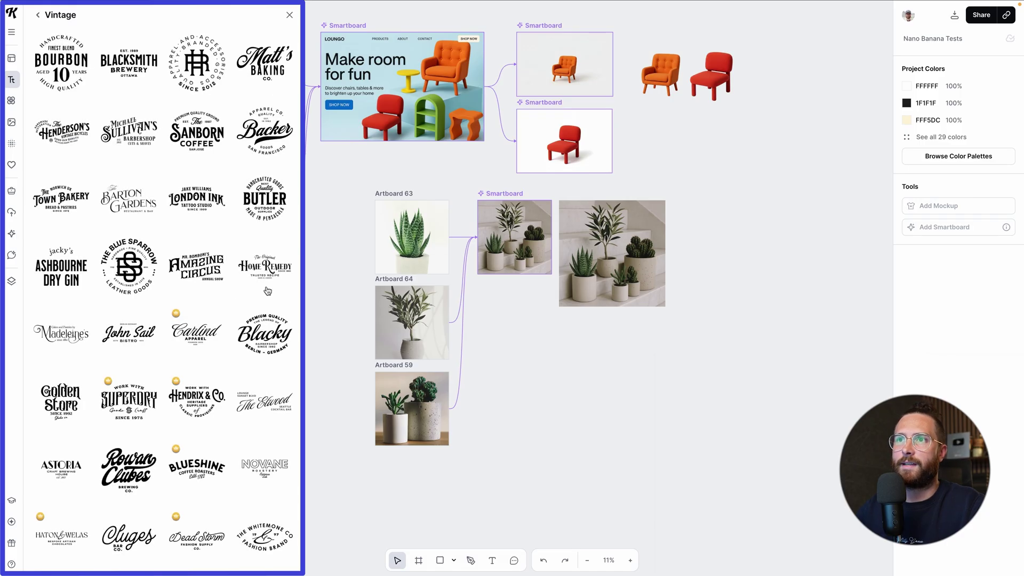
pyautogui.click(269, 206)
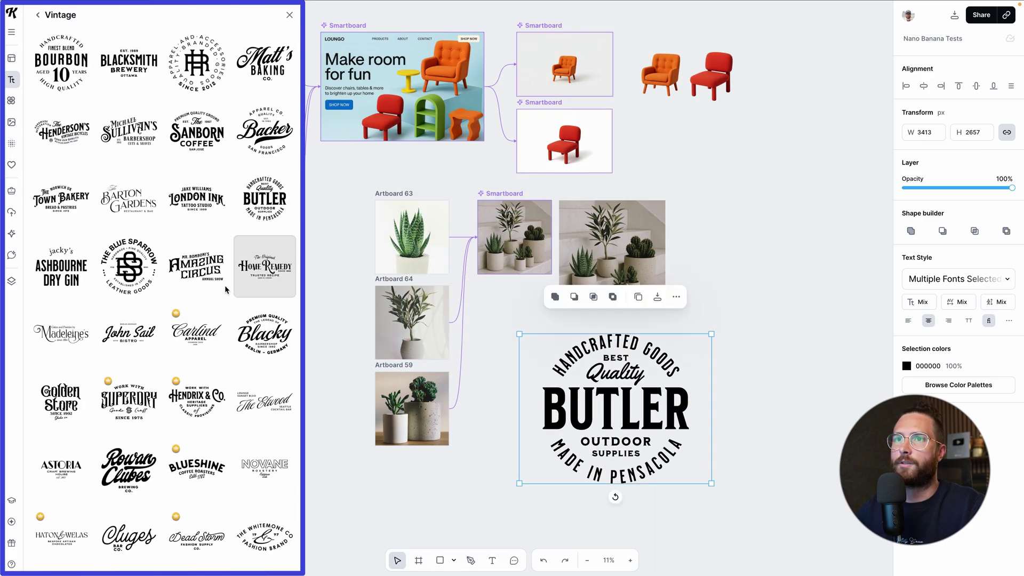
pyautogui.scroll(-1, 161, 366)
pyautogui.click(264, 295)
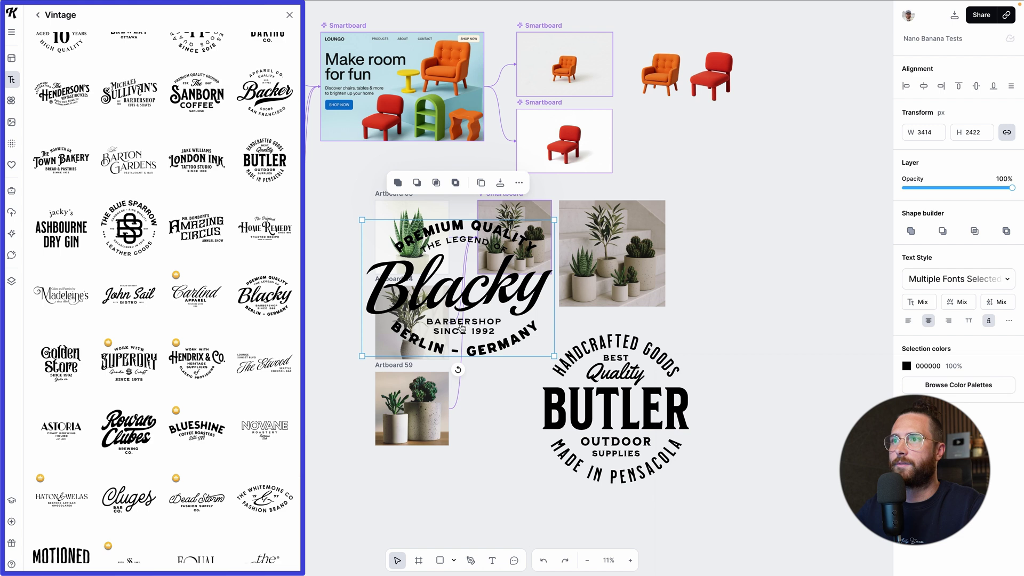
pyautogui.moveTo(515, 316); pyautogui.dragTo(847, 392)
# Add the Roys vintage text template and place it below the Butler design.
pyautogui.scroll(-4, 185, 435)
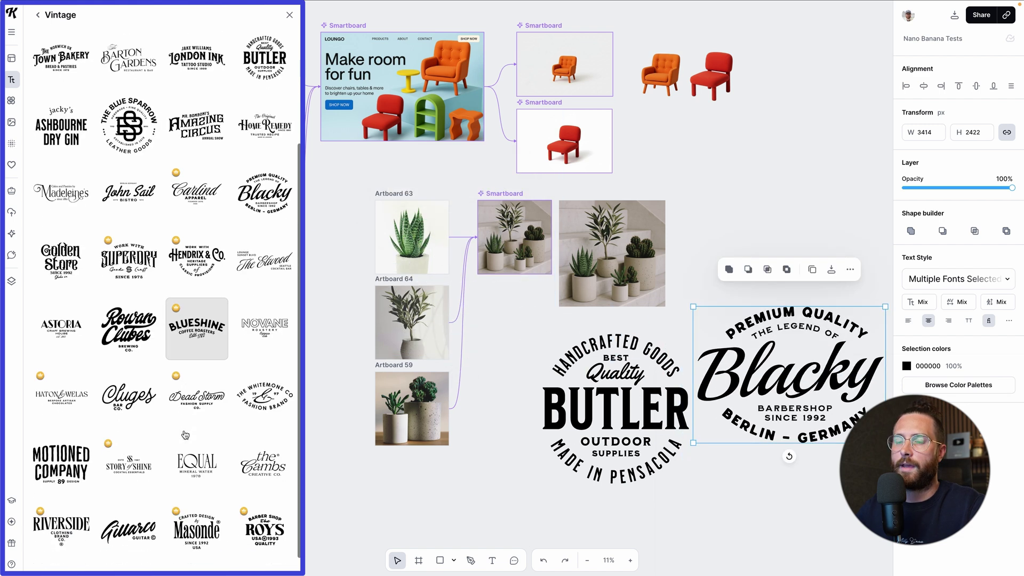
pyautogui.click(265, 525)
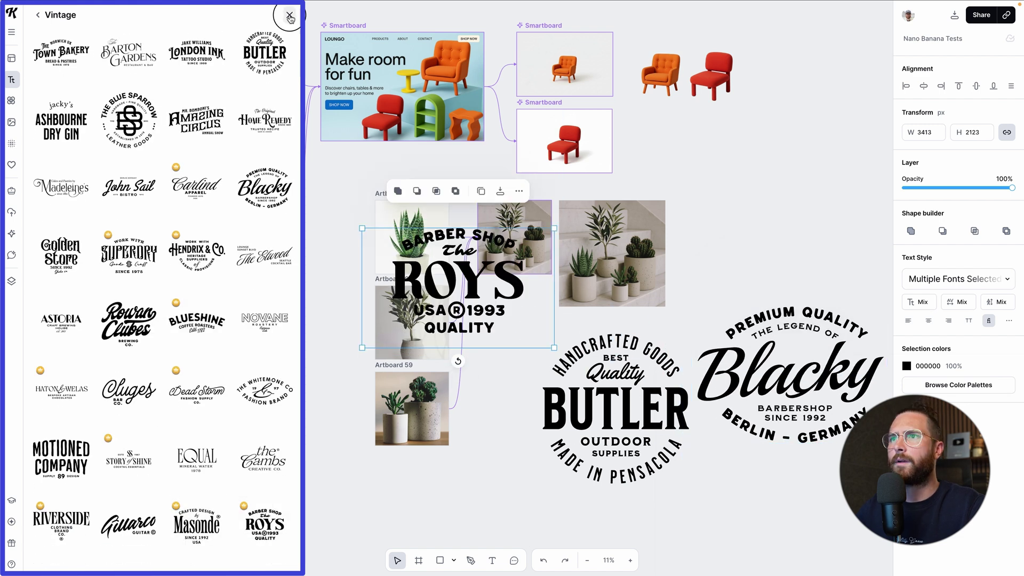
pyautogui.moveTo(446, 261); pyautogui.dragTo(583, 370)
# Scale down the Butler design and shrink the Roys design to about 2866 × 1783 px, keeping them stacked.
pyautogui.scroll(-3, 584, 408)
pyautogui.hscroll(3, 576, 371)
pyautogui.click(462, 240)
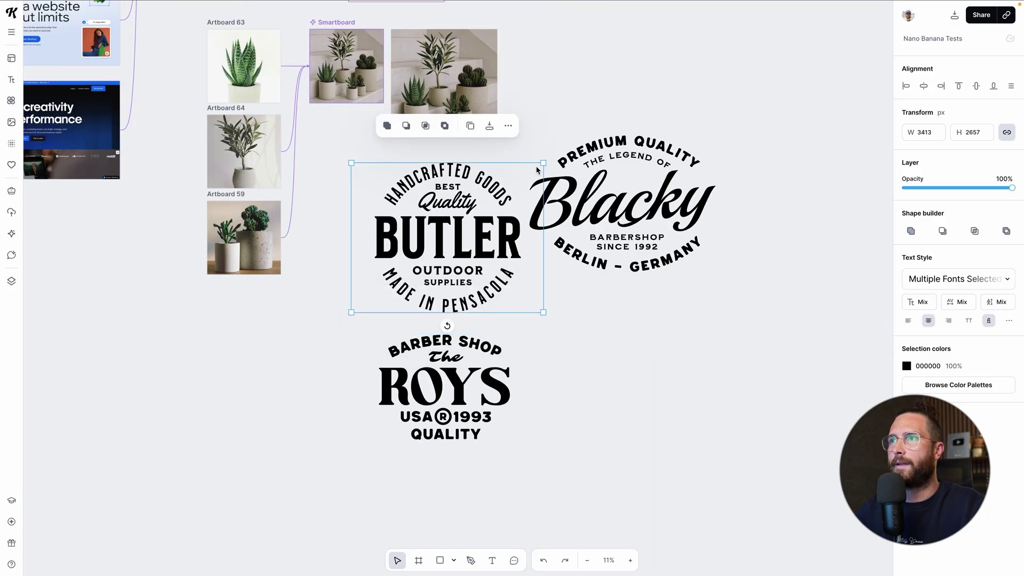
pyautogui.moveTo(543, 162); pyautogui.dragTo(518, 182)
pyautogui.click(499, 380)
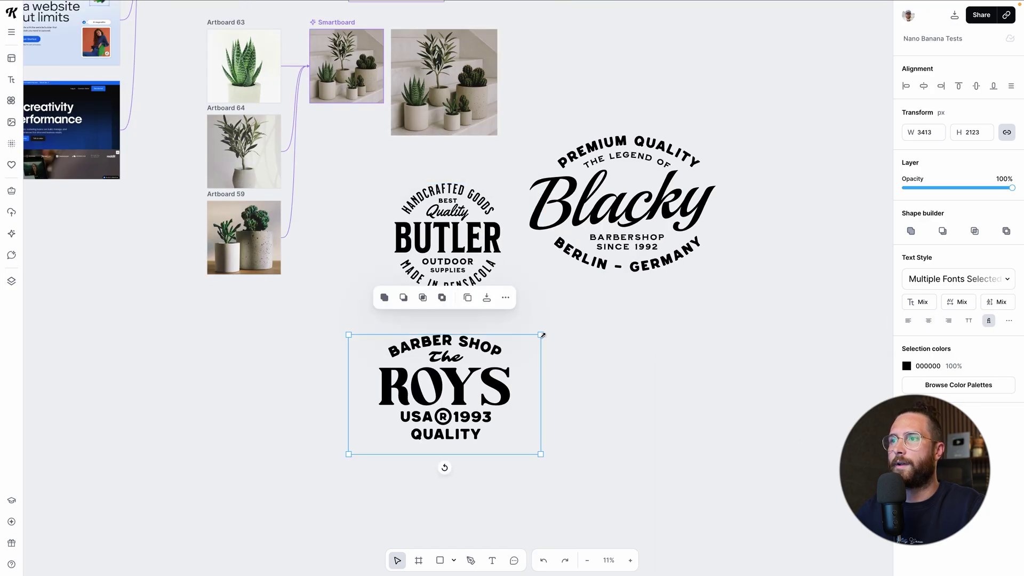
pyautogui.moveTo(541, 335)
pyautogui.mouseDown()
pyautogui.moveTo(521, 343)
pyautogui.moveTo(529, 324)
pyautogui.mouseUp()
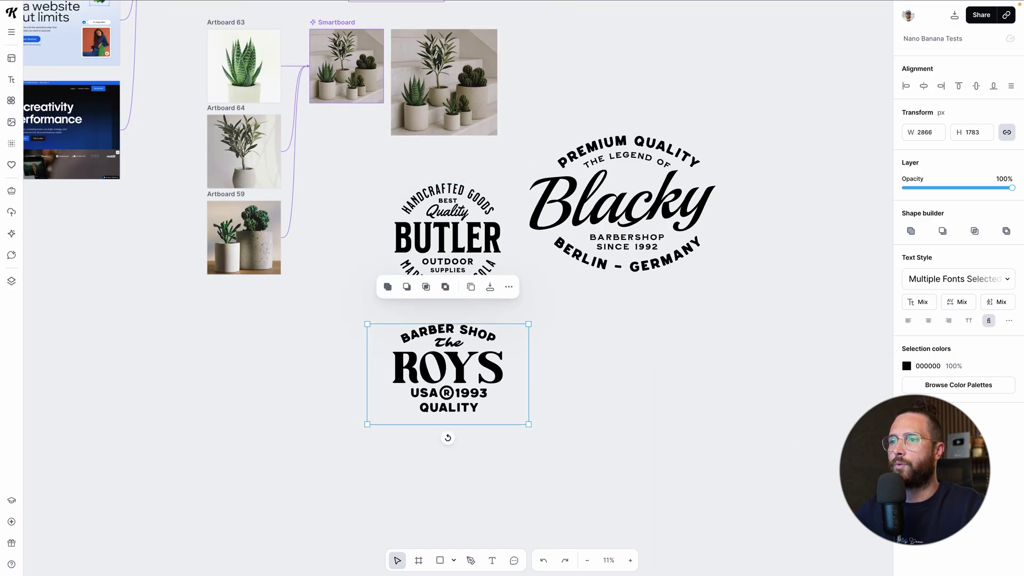
# Draw an artboard around the Roys text design and centre the design horizontally in it.
pyautogui.click(423, 567)
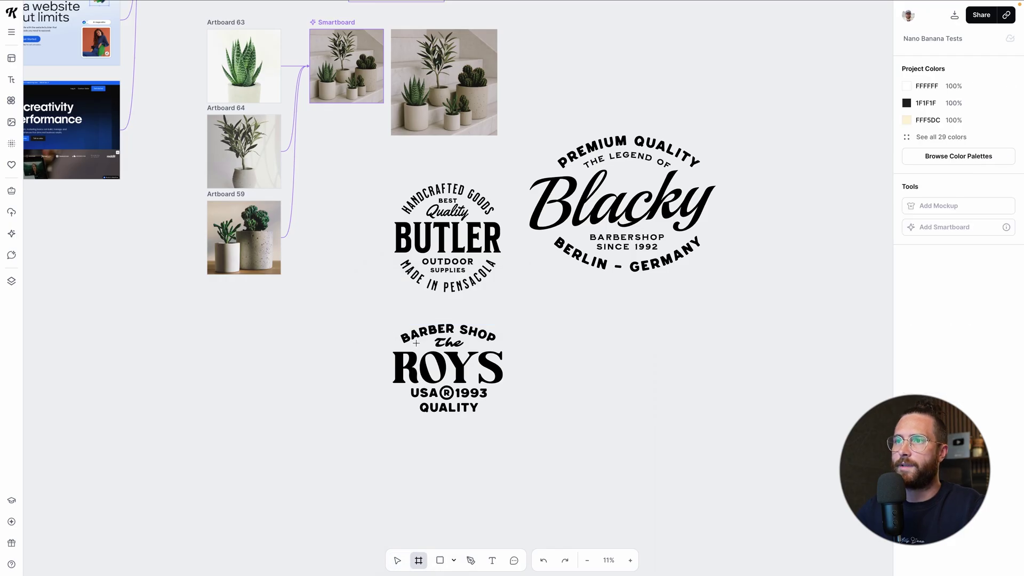
pyautogui.moveTo(377, 309); pyautogui.dragTo(523, 434)
pyautogui.click(467, 399)
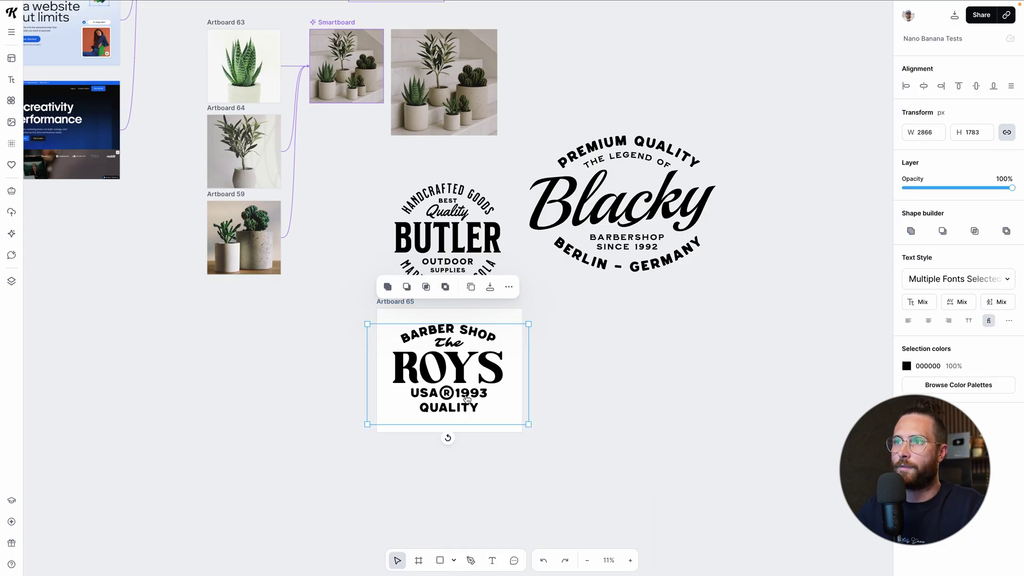
pyautogui.press('Escape')
# Duplicate the Roys artboard with its design, stacking the two artboards directly below the Butler design.
pyautogui.scroll(1, 426, 342)
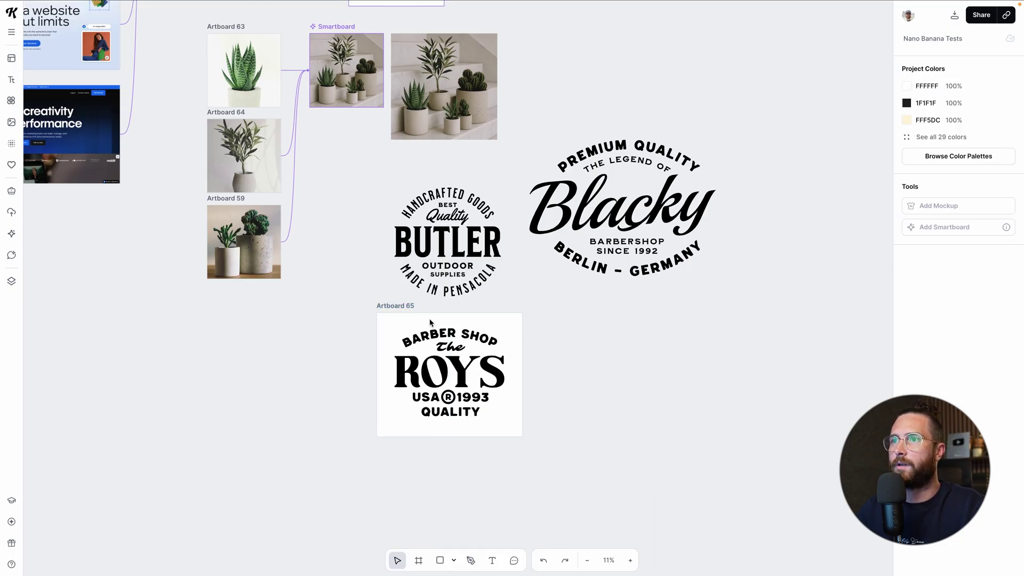
pyautogui.click(399, 305)
pyautogui.moveTo(399, 306); pyautogui.dragTo(399, 450)
pyautogui.scroll(-5, 448, 458)
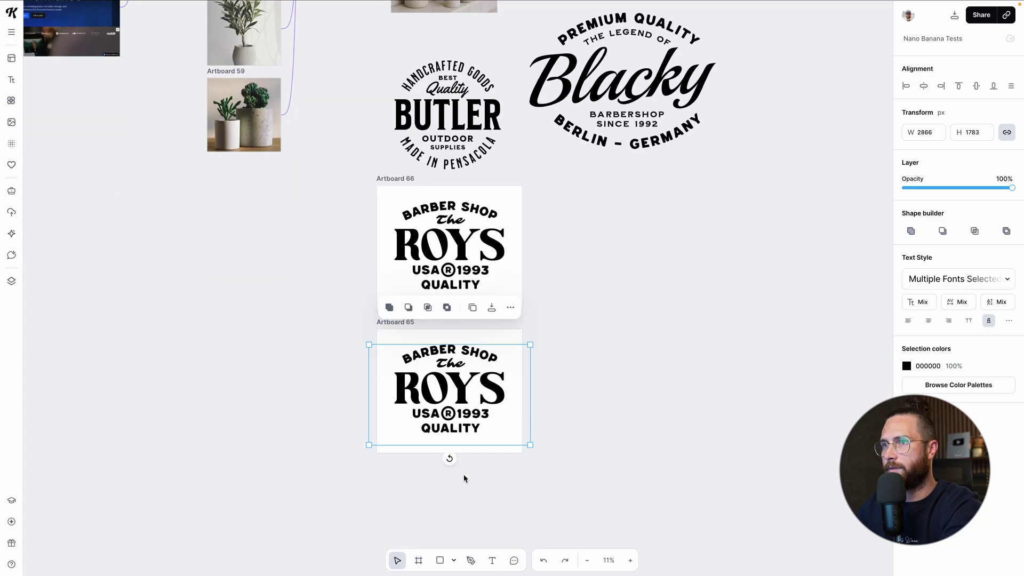
# Replace the Roys design in the lower artboard with the Blacky design, scaled down to fit inside.
pyautogui.moveTo(635, 71); pyautogui.dragTo(462, 373)
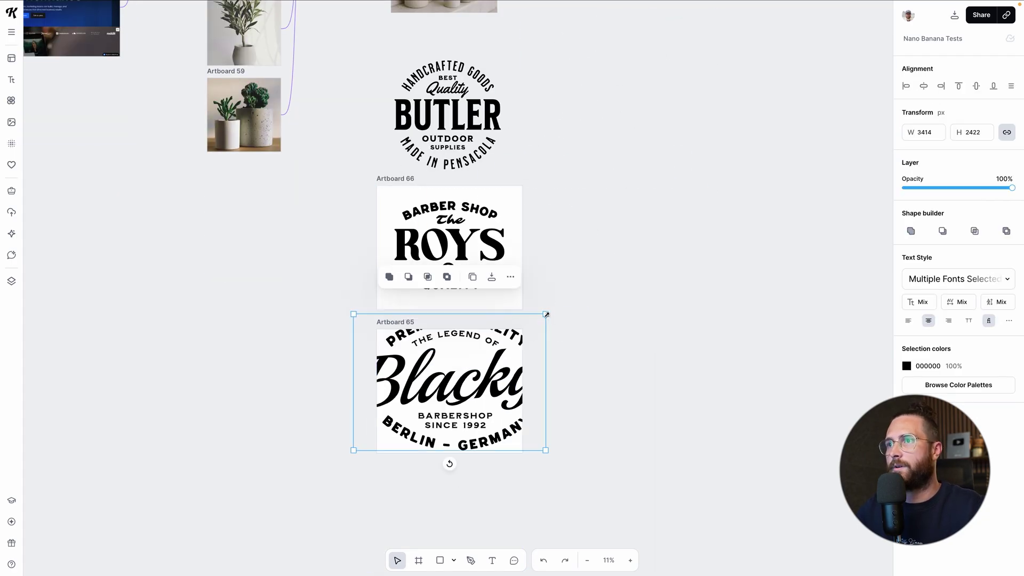
pyautogui.moveTo(546, 315); pyautogui.dragTo(516, 334)
pyautogui.click(544, 354)
pyautogui.scroll(4, 511, 286)
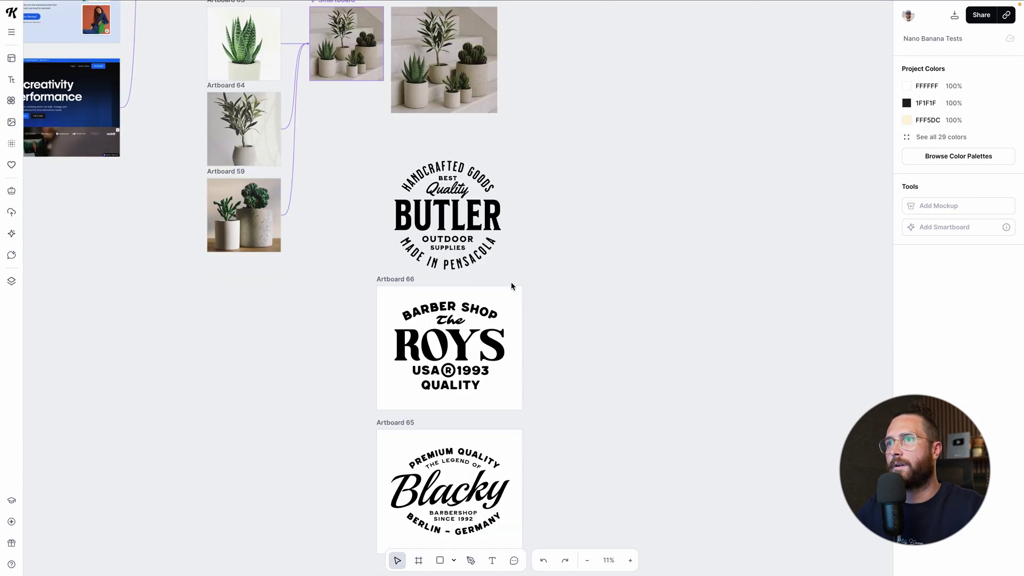
# Duplicate the Roys artboard, swap the copy's text for the Butler design and stack it above the Roys artboard.
pyautogui.click(425, 344)
pyautogui.moveTo(425, 344); pyautogui.dragTo(588, 232)
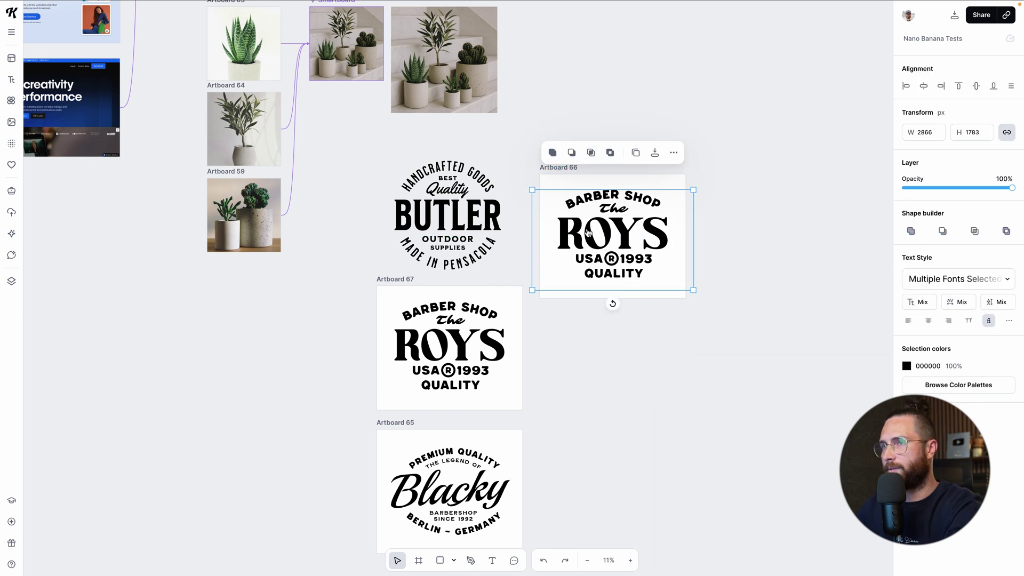
pyautogui.press('Delete')
pyautogui.moveTo(415, 187); pyautogui.dragTo(581, 208)
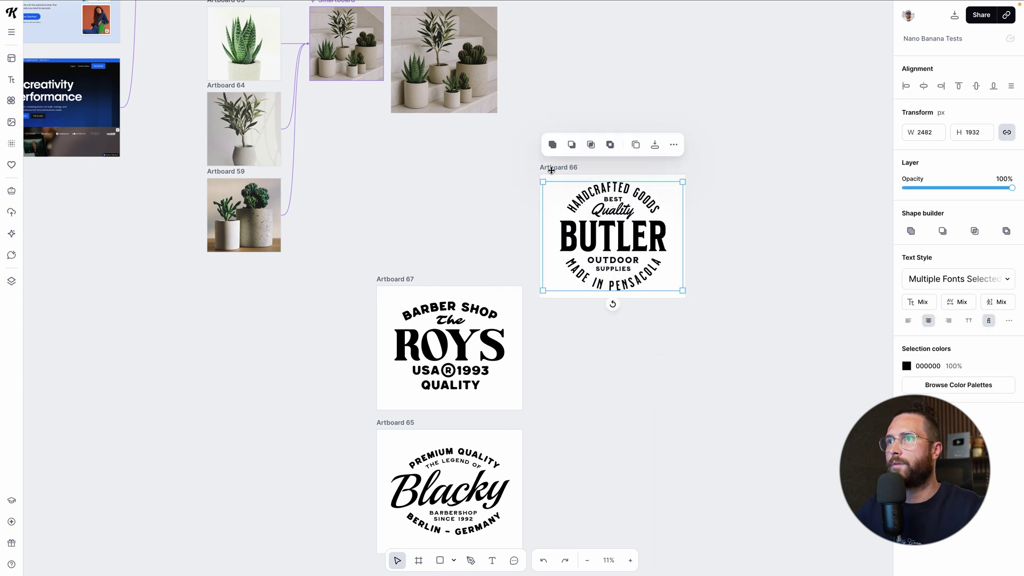
pyautogui.moveTo(552, 170); pyautogui.dragTo(386, 144)
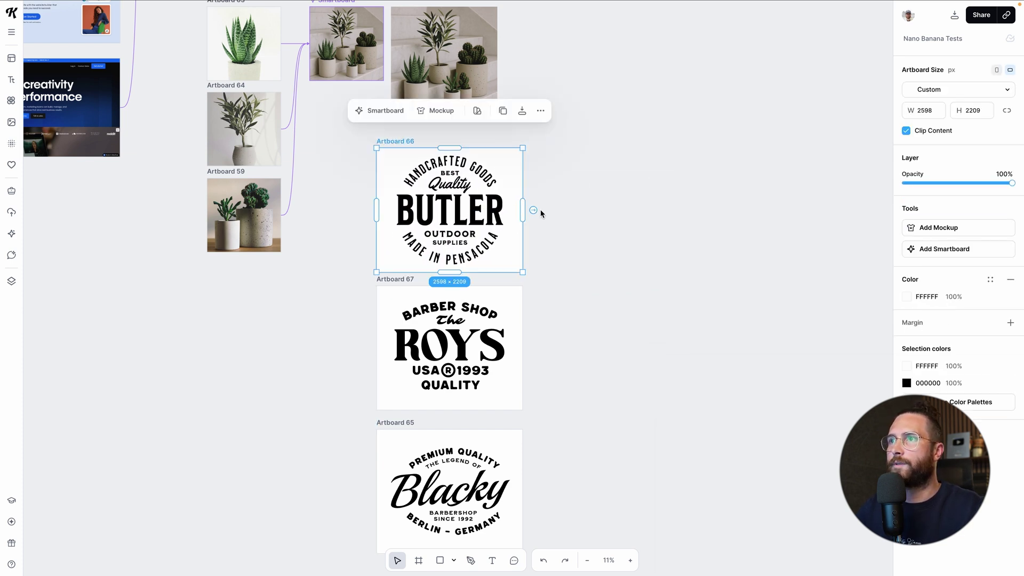
# Add a Smartboard from the Butler artboard and connect the Roys and Blacky artboards to it as references.
pyautogui.click(533, 211)
pyautogui.click(366, 414)
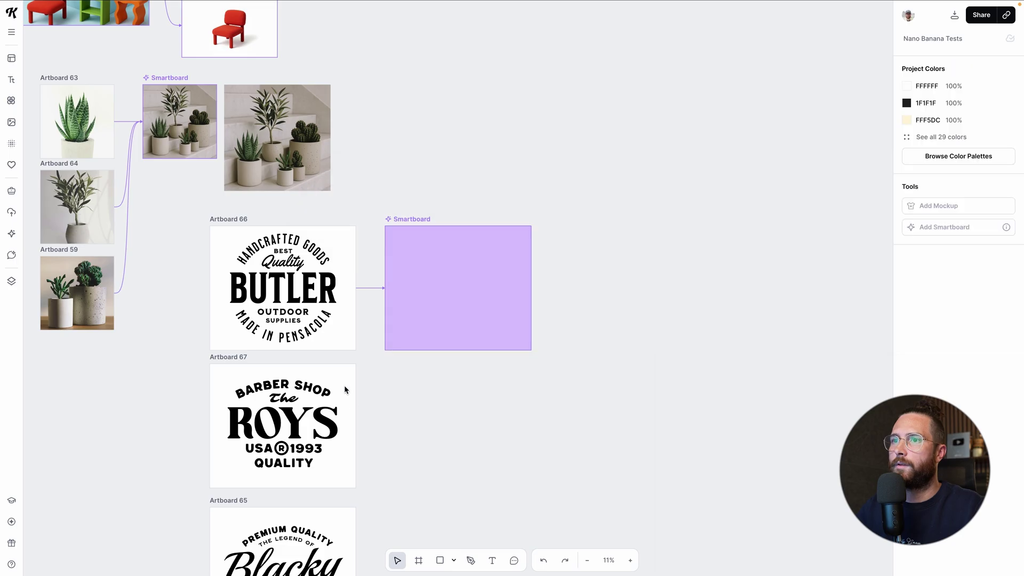
pyautogui.click(222, 366)
pyautogui.moveTo(366, 425); pyautogui.dragTo(428, 327)
pyautogui.scroll(-3, 429, 325)
pyautogui.click(247, 388)
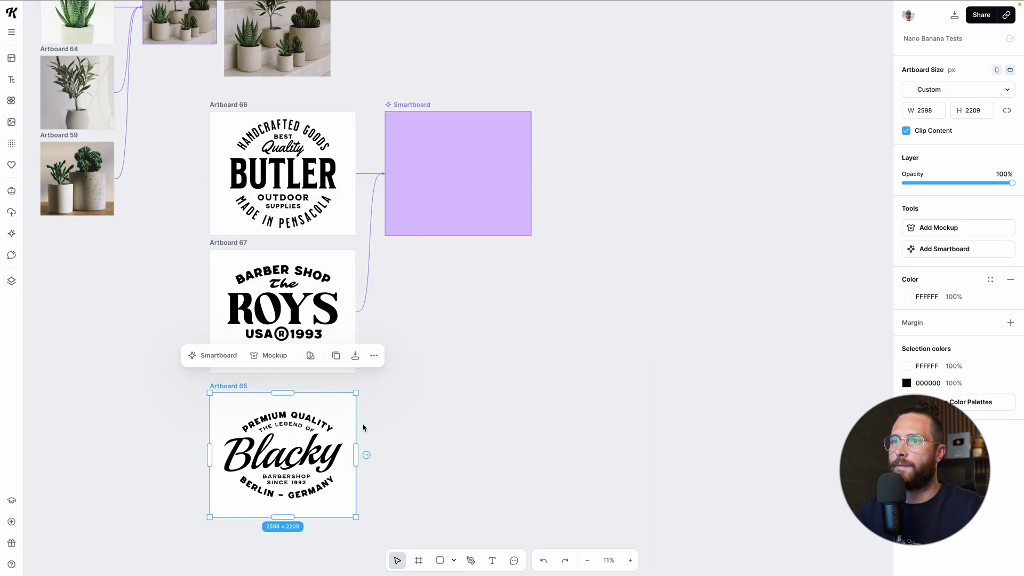
pyautogui.moveTo(365, 455); pyautogui.dragTo(432, 201)
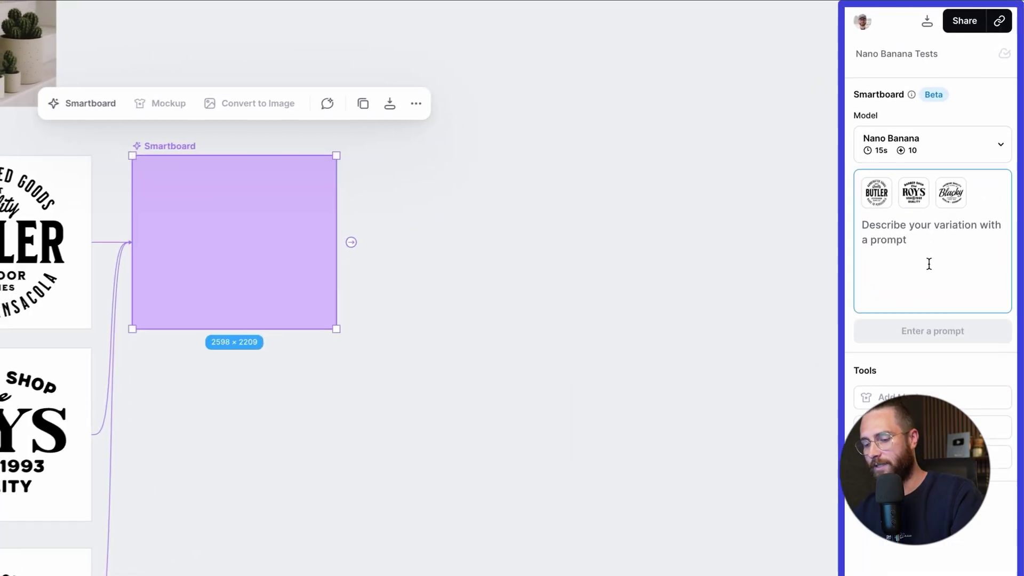
# Generate a new vintage text layout with different vintage font styles and compositions for a leather company called Smart Grain.
pyautogui.write('come up')
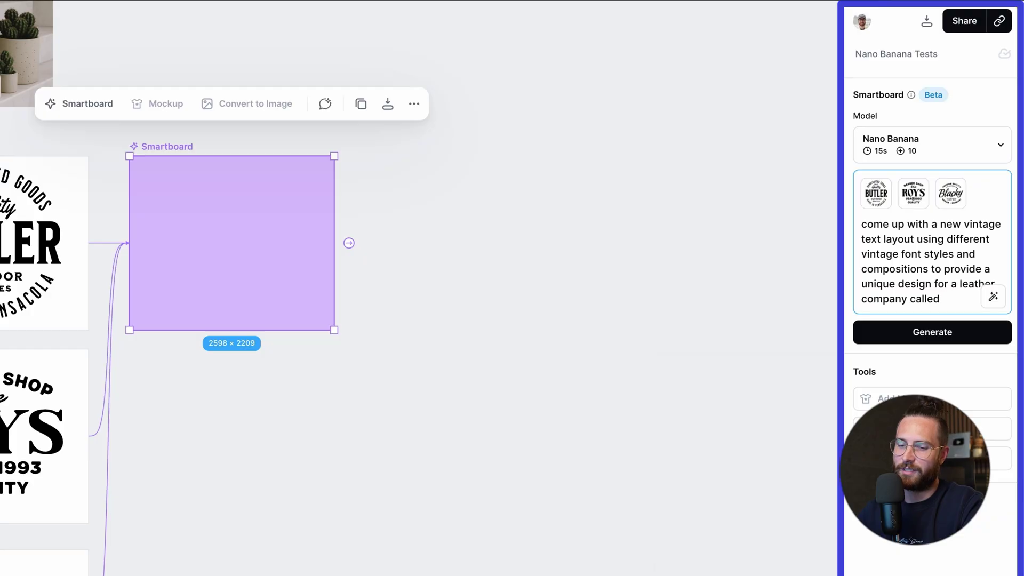
pyautogui.write('Smart')
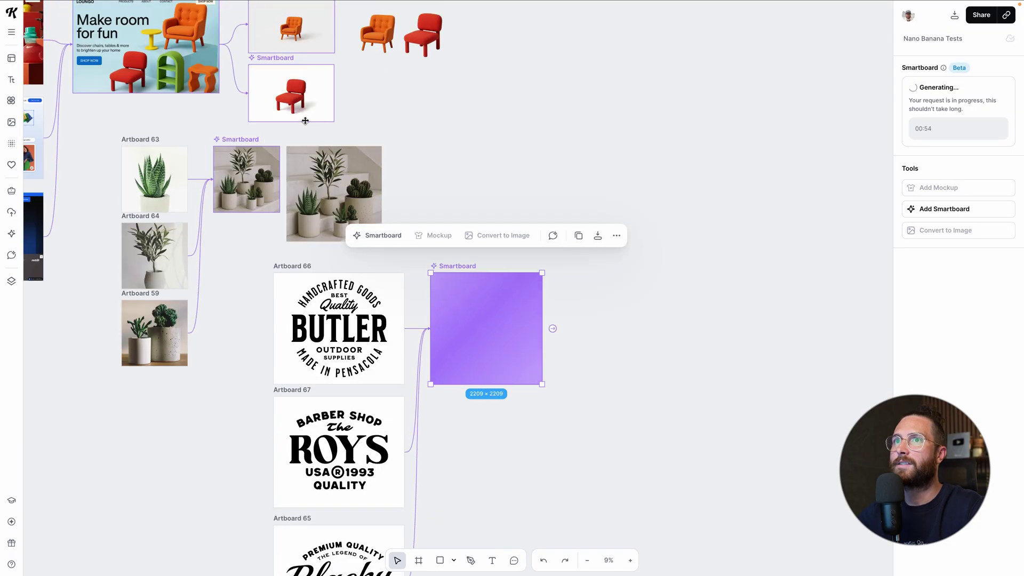
# Delete the large plant collage image beside its Smartboard.
pyautogui.scroll(1, 382, 110)
pyautogui.scroll(2, 386, 176)
pyautogui.click(353, 227)
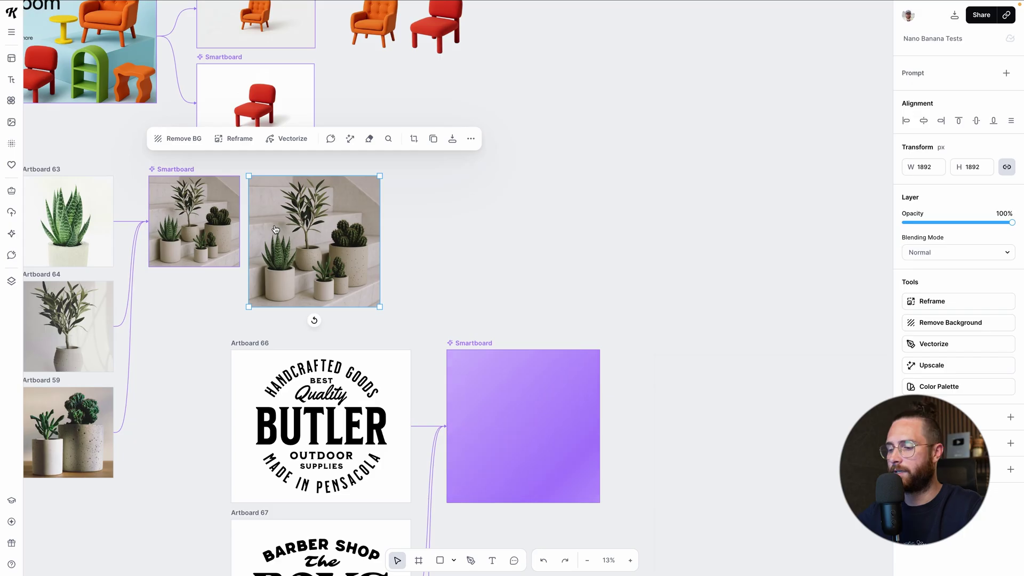
pyautogui.press('Delete')
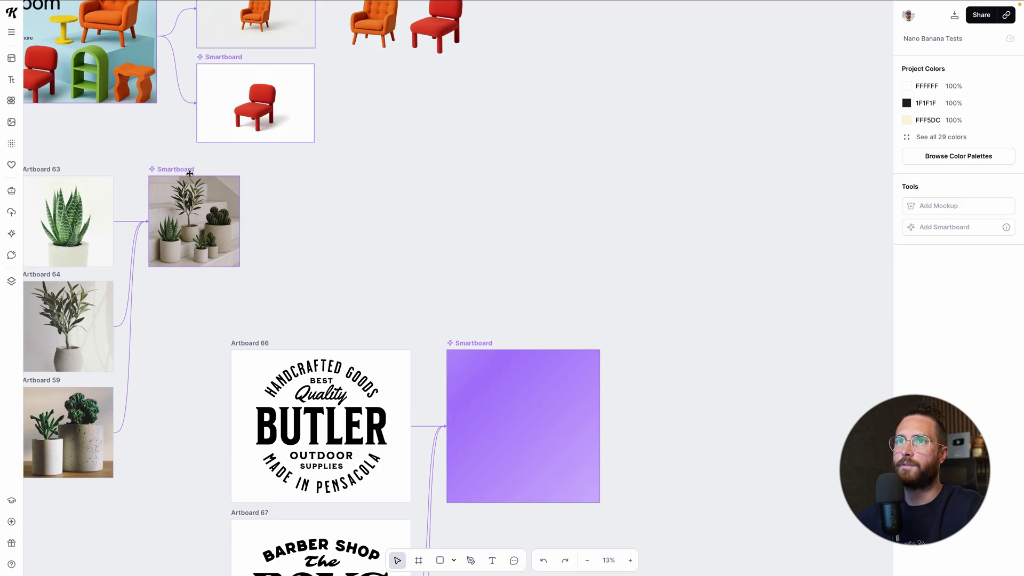
# Add a Smartboard linked to the plant collage Smartboard and set its model to Nano Banana.
pyautogui.click(237, 215)
pyautogui.click(251, 222)
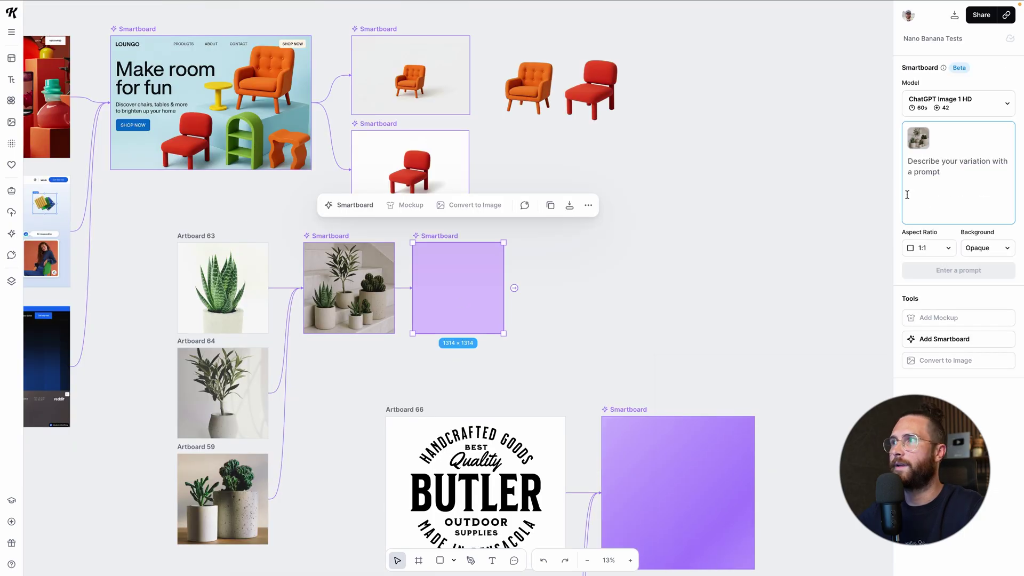
pyautogui.click(954, 101)
pyautogui.click(785, 215)
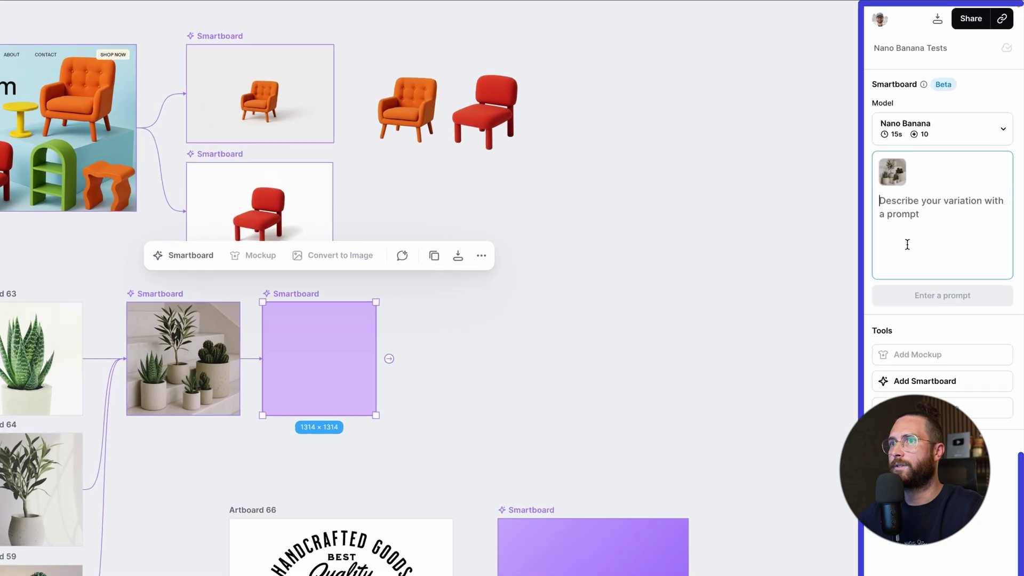
# Generate the new Smartboard with the prompt "extract the small succulent plant so I can use it by itself".
pyautogui.click(930, 197)
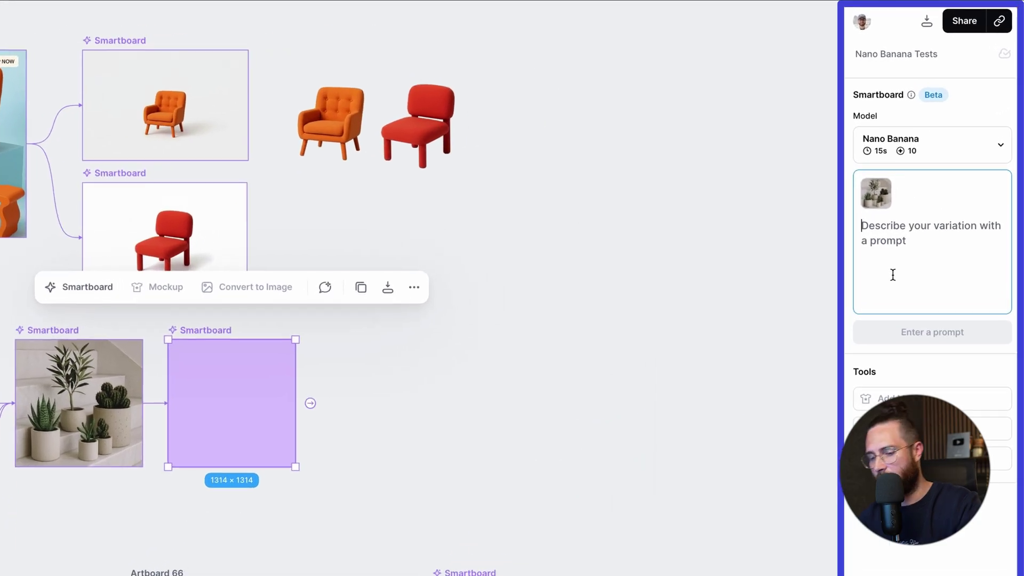
pyautogui.write('extract the small succulent plant so I can us i')
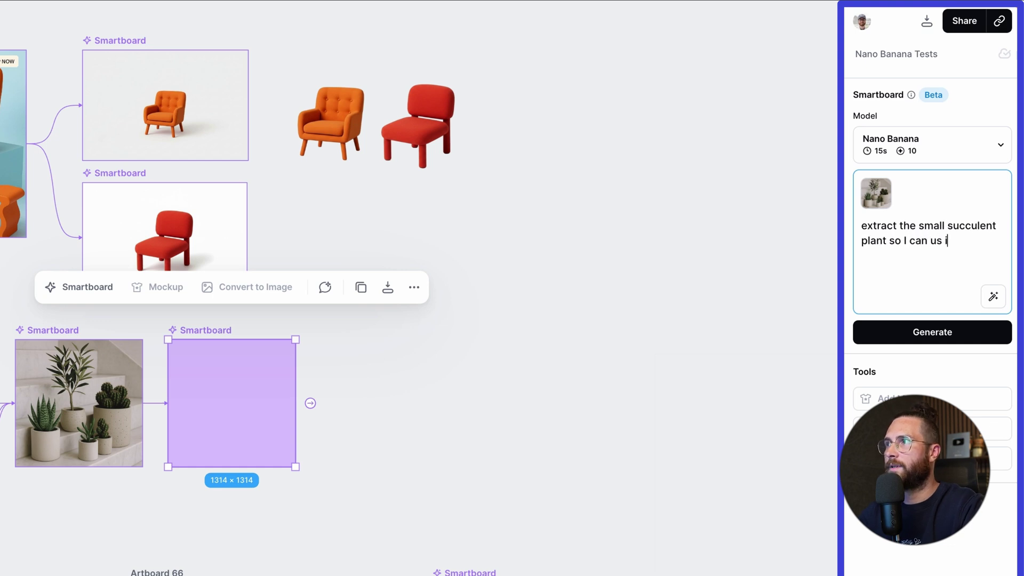
pyautogui.write('y itself')
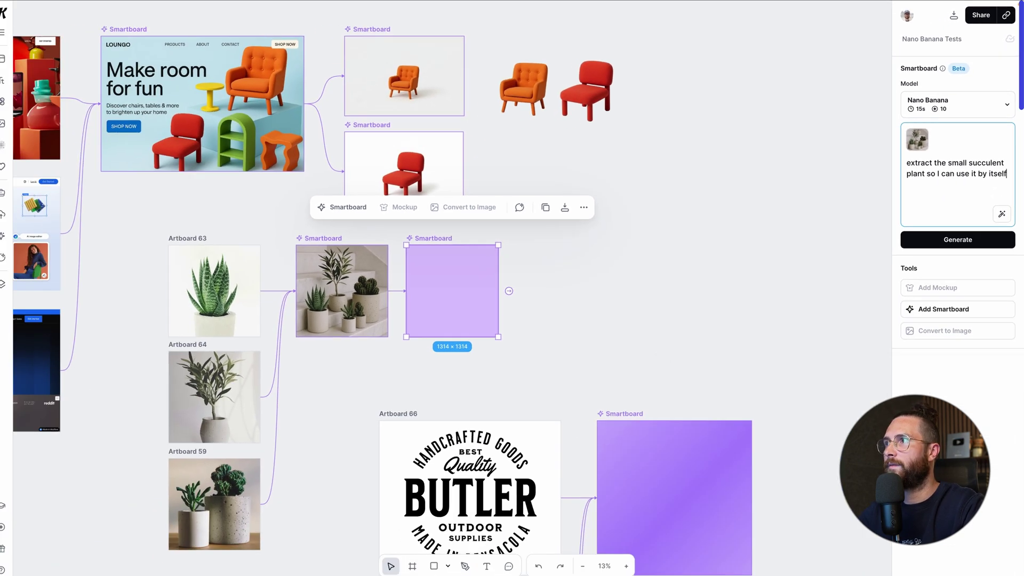
pyautogui.click(958, 240)
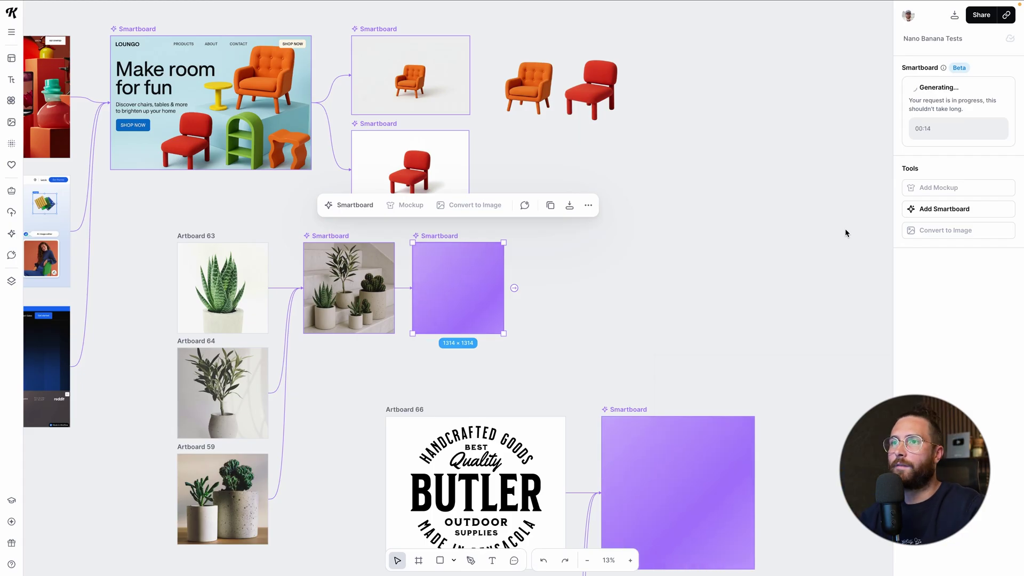
pyautogui.scroll(5, 543, 299)
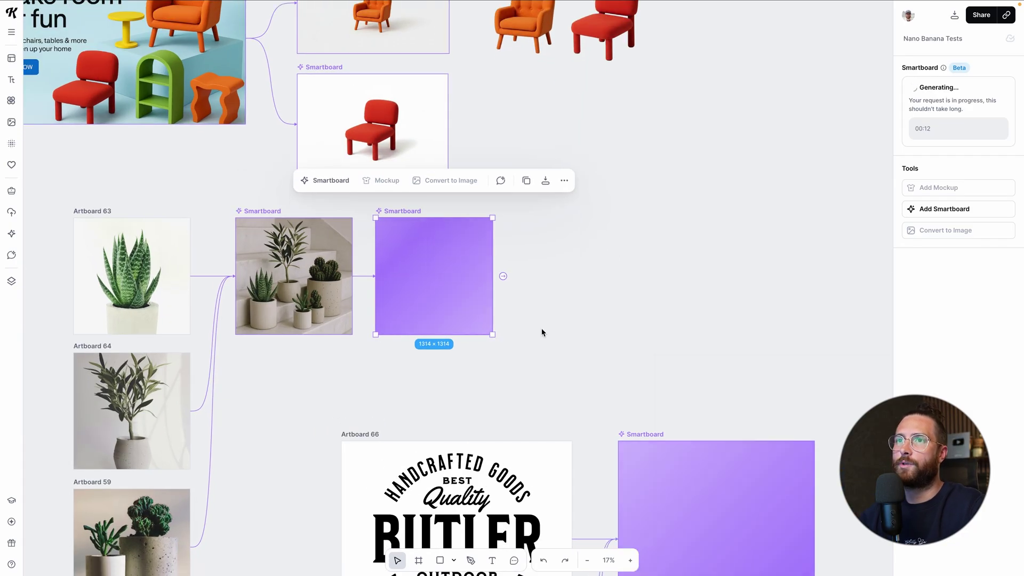
pyautogui.scroll(-1, 540, 329)
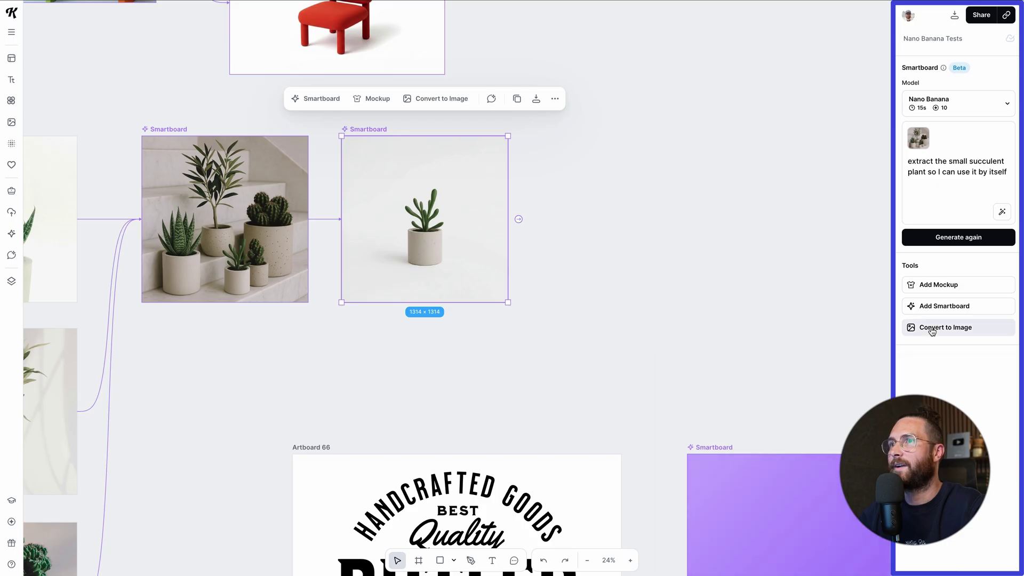
# Convert the generated succulent Smartboard to a standalone image and remove its background.
pyautogui.click(931, 327)
pyautogui.click(971, 323)
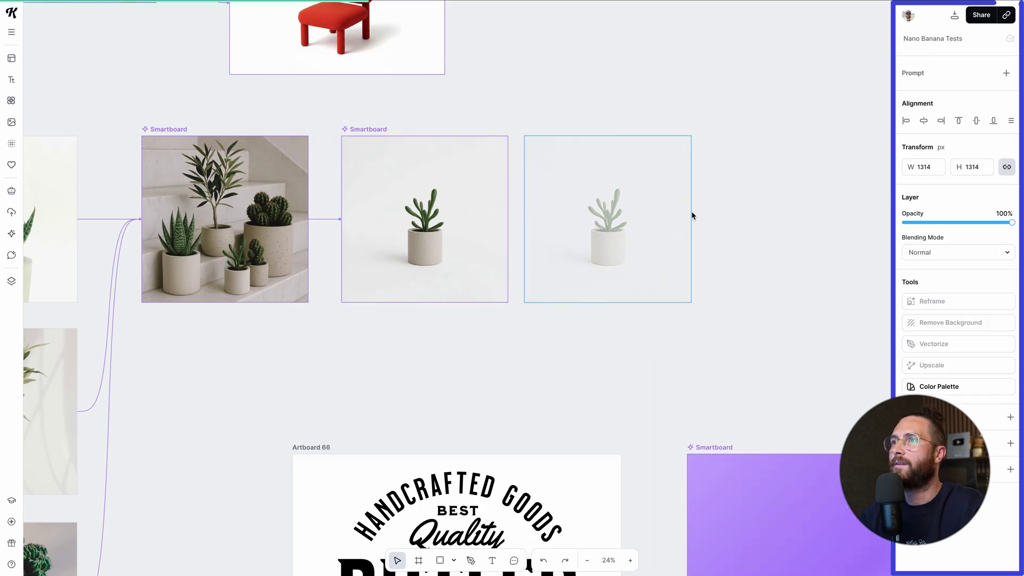
pyautogui.moveTo(628, 193); pyautogui.dragTo(665, 186)
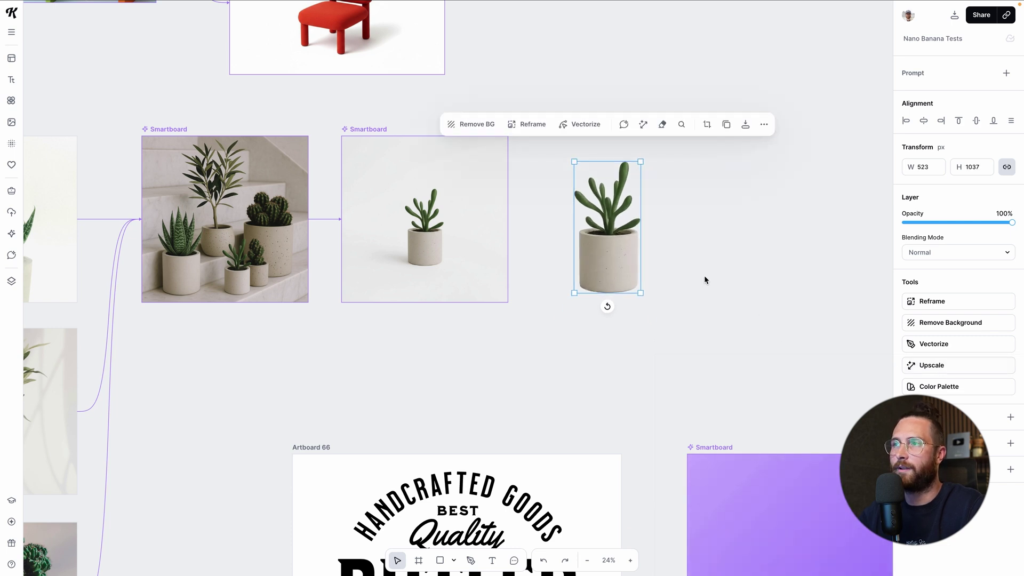
# Scale the succulent cutout to about 461 × 914 px and move it closer to its Smartboard.
pyautogui.moveTo(623, 274); pyautogui.dragTo(622, 270)
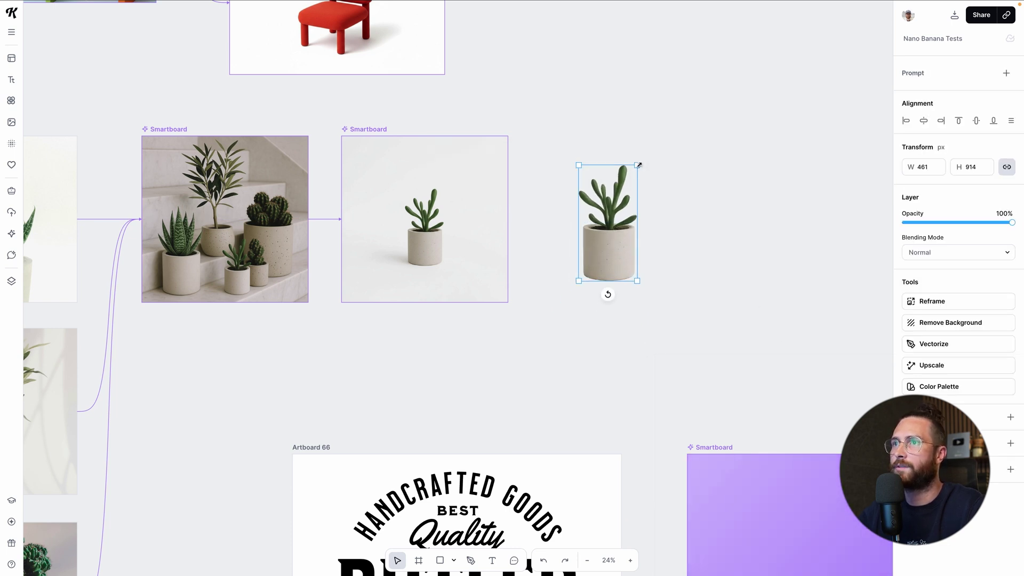
pyautogui.click(669, 288)
pyautogui.scroll(-2, 623, 274)
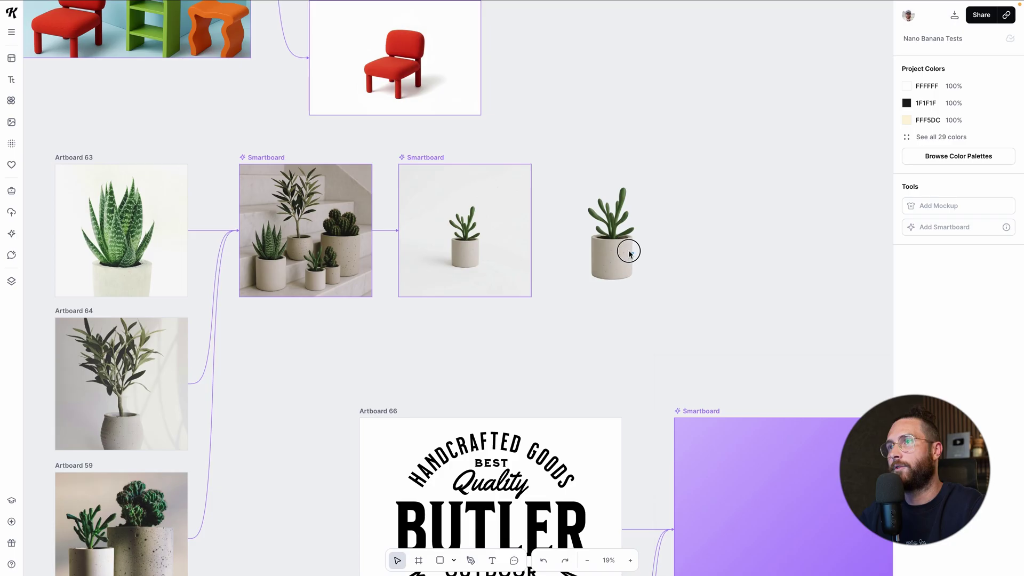
pyautogui.click(629, 254)
pyautogui.moveTo(610, 290); pyautogui.dragTo(608, 283)
pyautogui.press('Escape')
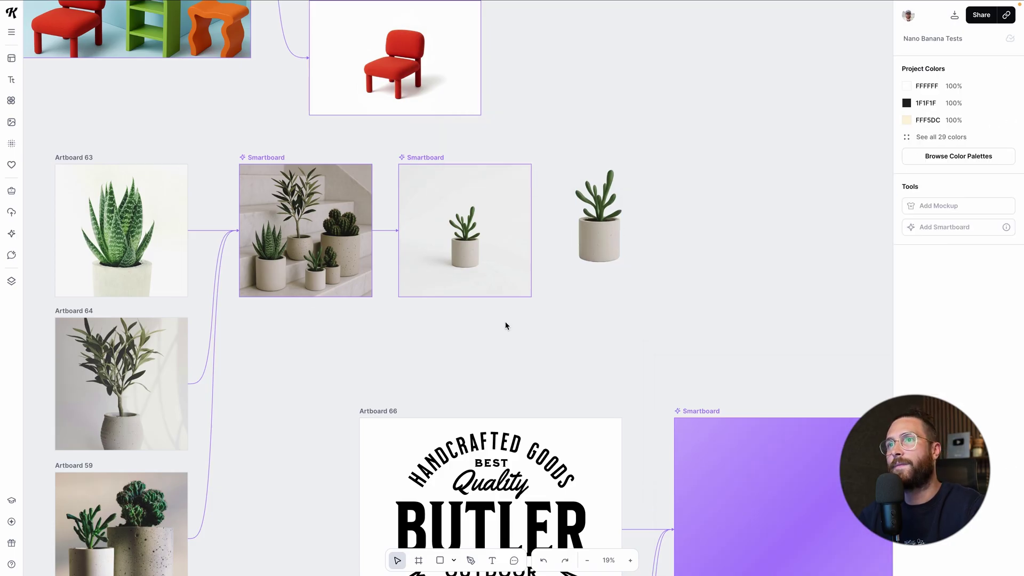
# Convert the generated Smart Grain Leather Co. Smartboard to an image and remove its background.
pyautogui.scroll(-5, 494, 318)
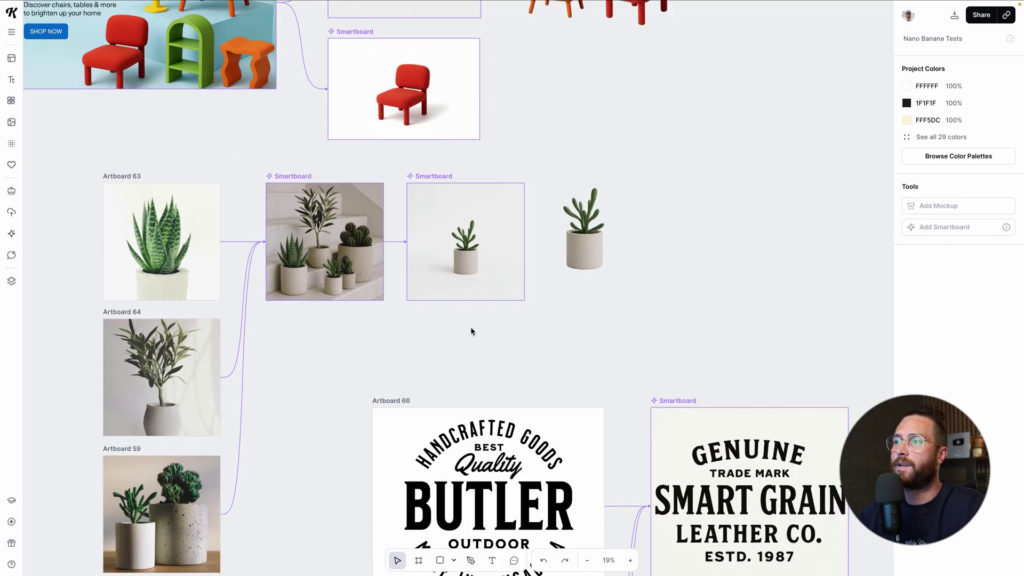
pyautogui.scroll(-5, 549, 373)
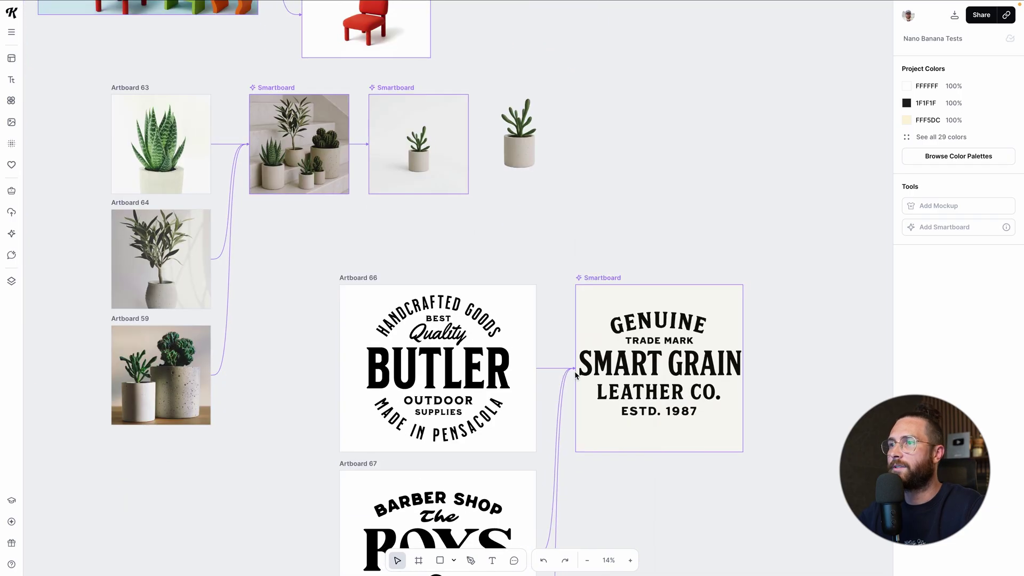
pyautogui.scroll(-5, 570, 372)
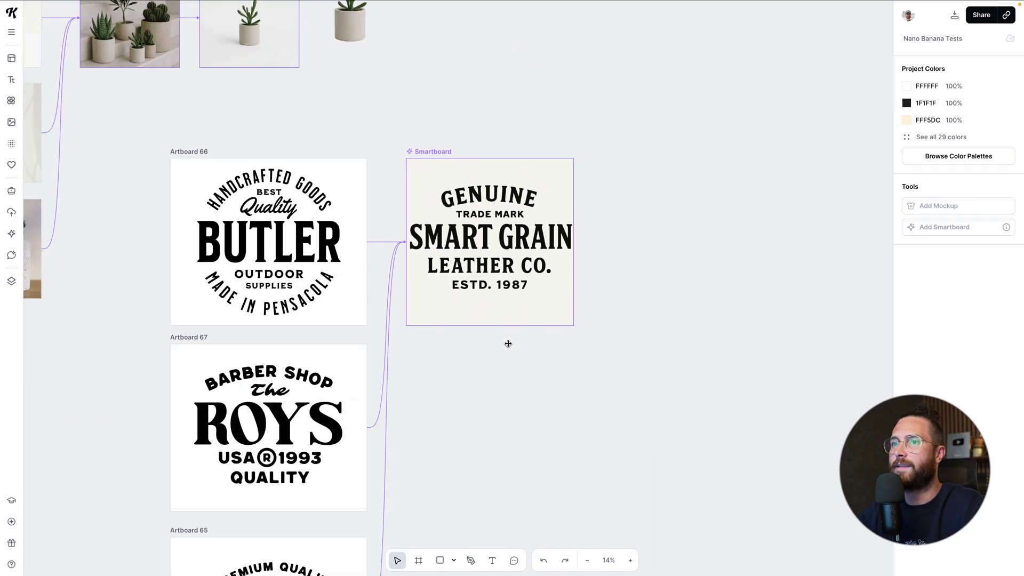
pyautogui.scroll(-3, 508, 344)
pyautogui.moveTo(405, 403); pyautogui.dragTo(398, 338)
pyautogui.scroll(2, 395, 319)
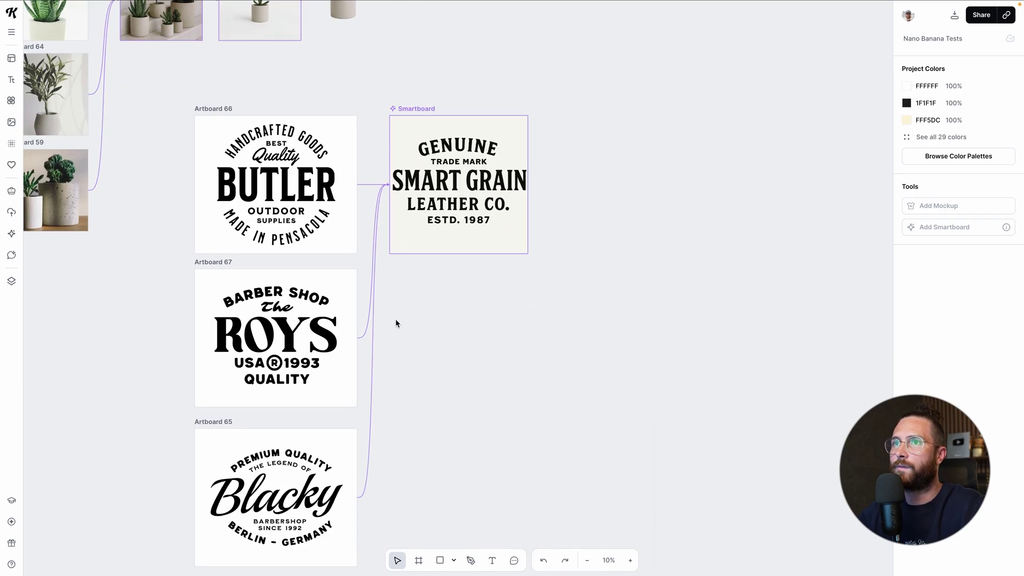
pyautogui.scroll(-1, 421, 231)
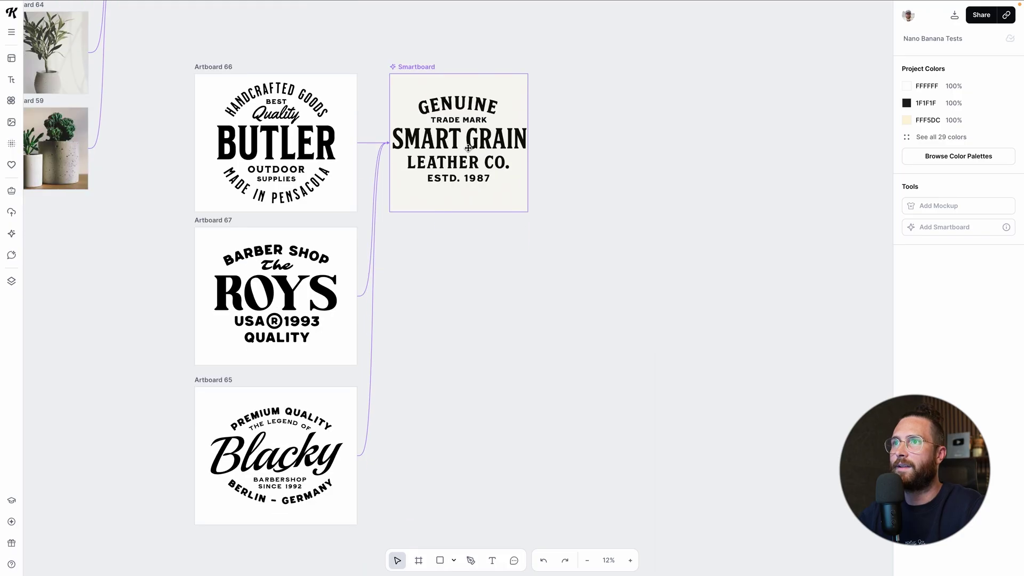
pyautogui.click(469, 149)
pyautogui.click(945, 361)
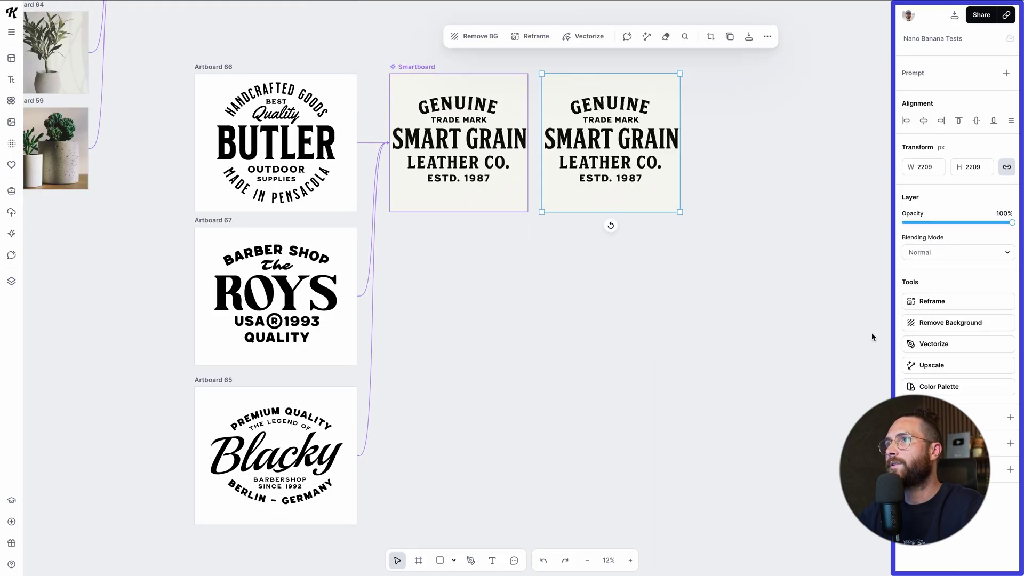
pyautogui.click(964, 322)
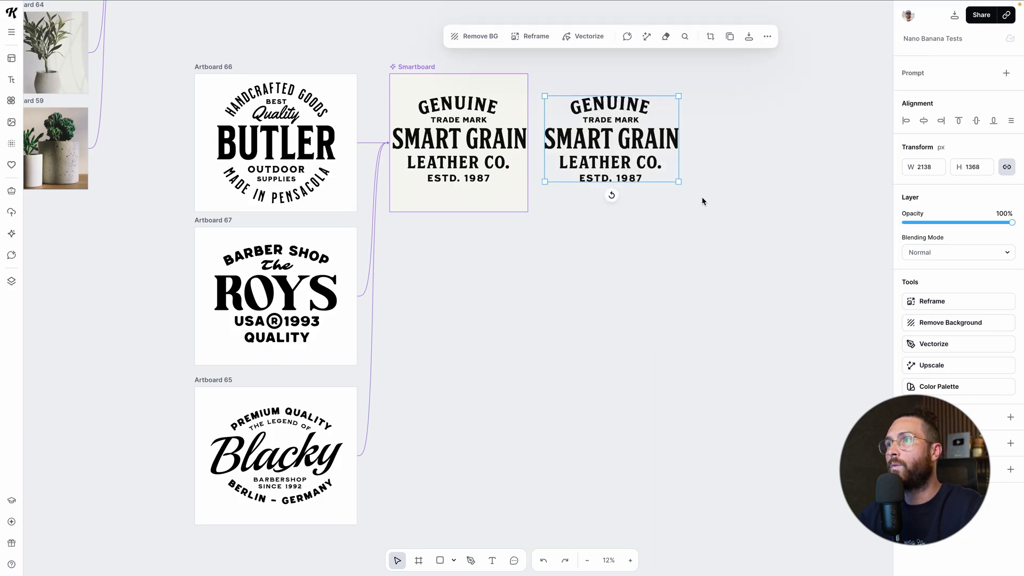
# Enlarge the Smart Grain lettering to about 3146 × 2013 px and vectorize it with 1 color.
pyautogui.moveTo(680, 184); pyautogui.dragTo(757, 224)
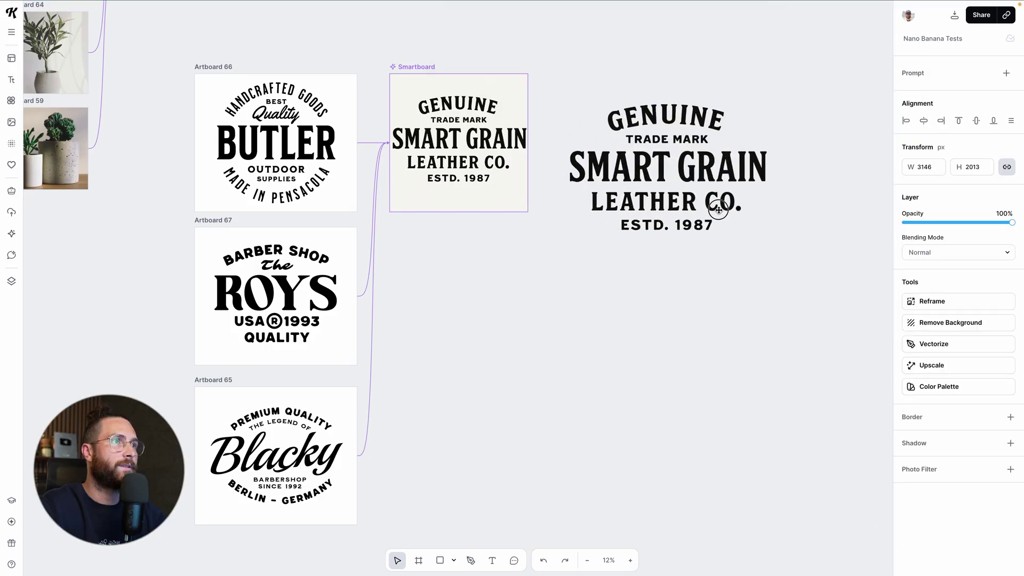
pyautogui.click(930, 344)
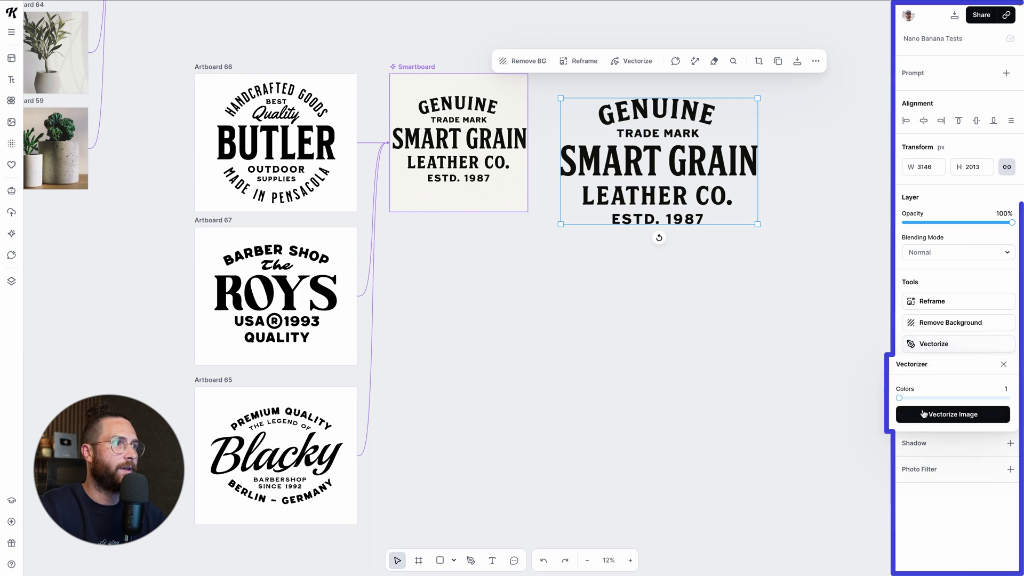
pyautogui.click(953, 414)
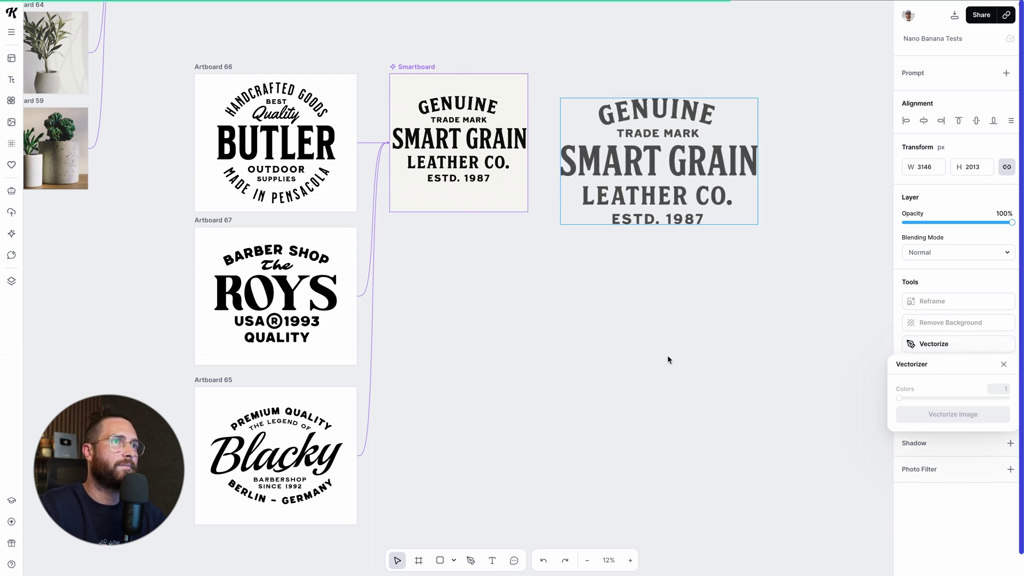
# Nudge the vectorized Smart Grain lettering slightly upward and recolor it red.
pyautogui.moveTo(681, 207); pyautogui.dragTo(685, 187)
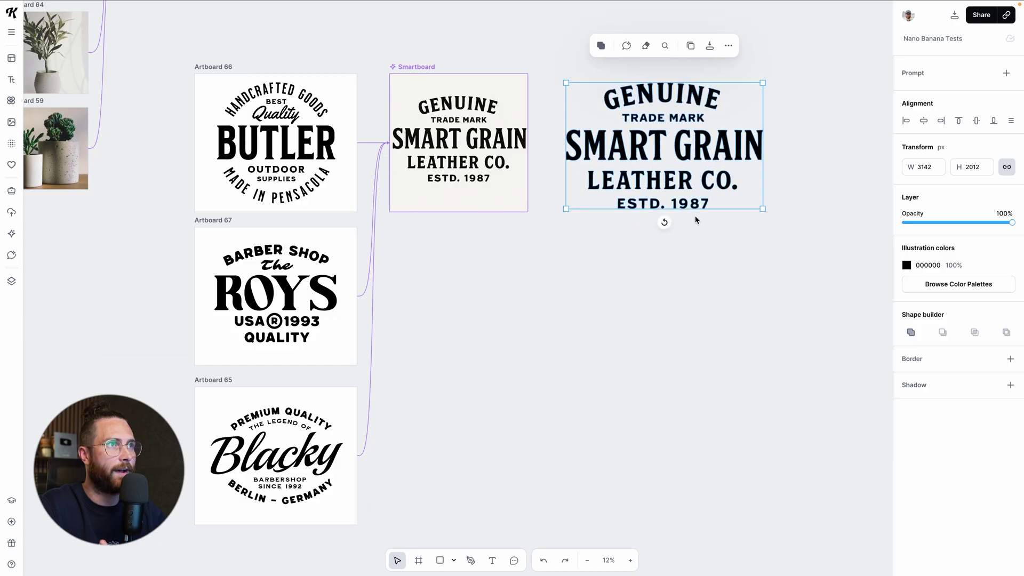
pyautogui.click(907, 266)
pyautogui.click(880, 304)
pyautogui.click(512, 265)
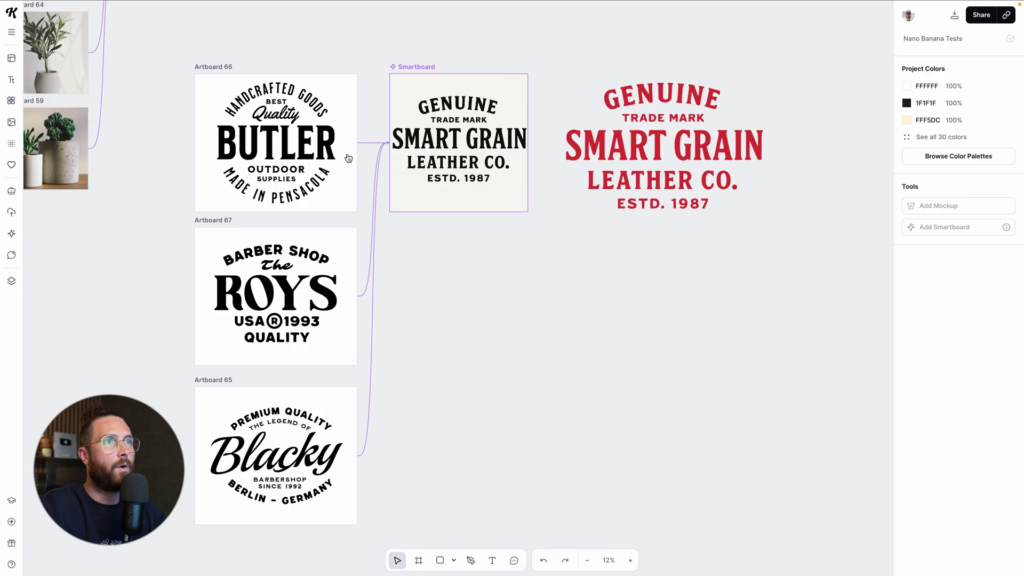
# Duplicate the Butler lettering group from Artboard 66 and place the copy below the Smart Grain Smartboard.
pyautogui.click(291, 157)
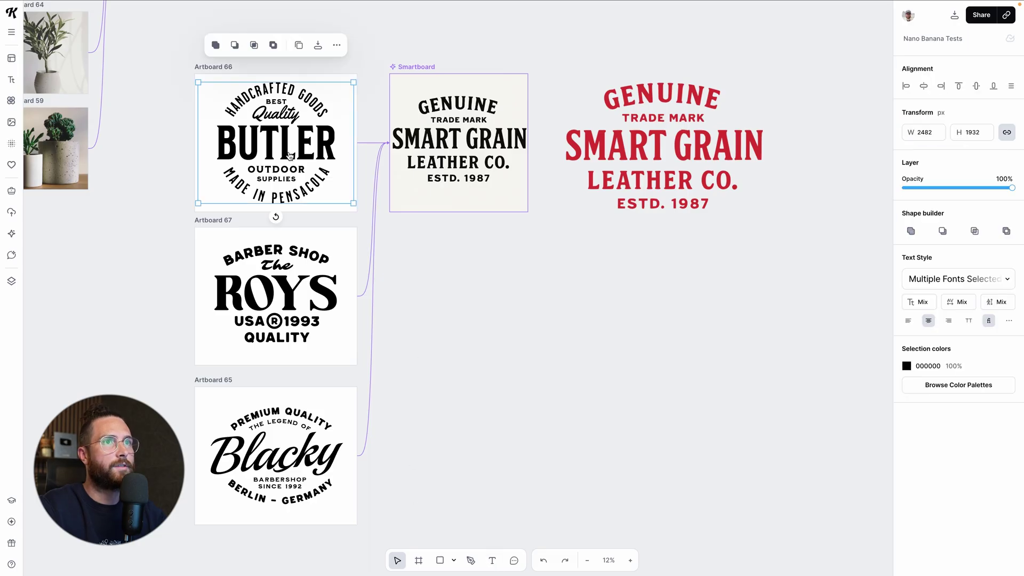
pyautogui.moveTo(291, 157); pyautogui.dragTo(507, 322)
pyautogui.scroll(3, 506, 322)
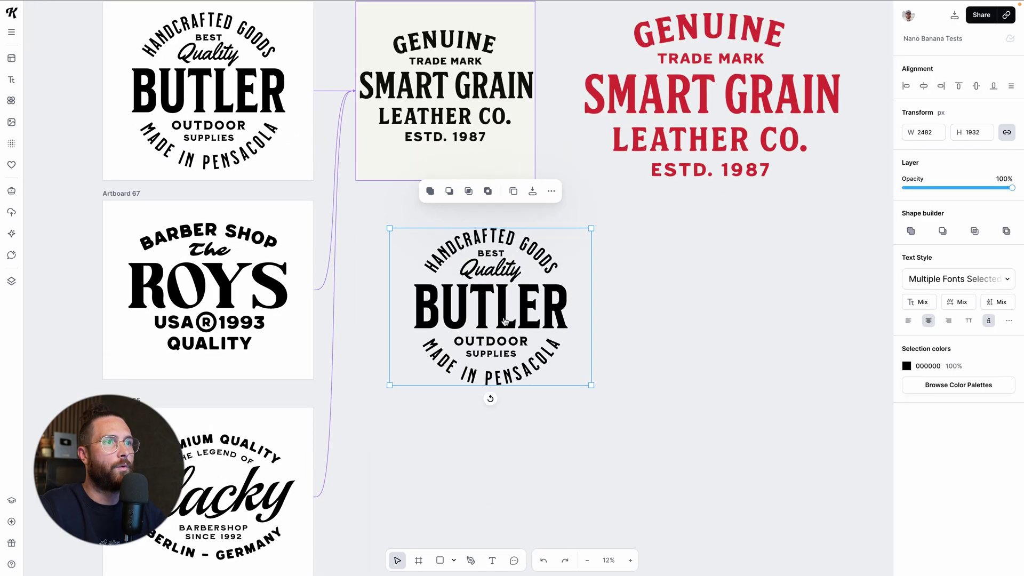
# Replace BUTLER in the copied lettering with SMART GRAIN and widen its text box to about 4504 px for one line.
pyautogui.doubleClick(551, 321)
pyautogui.click(661, 317)
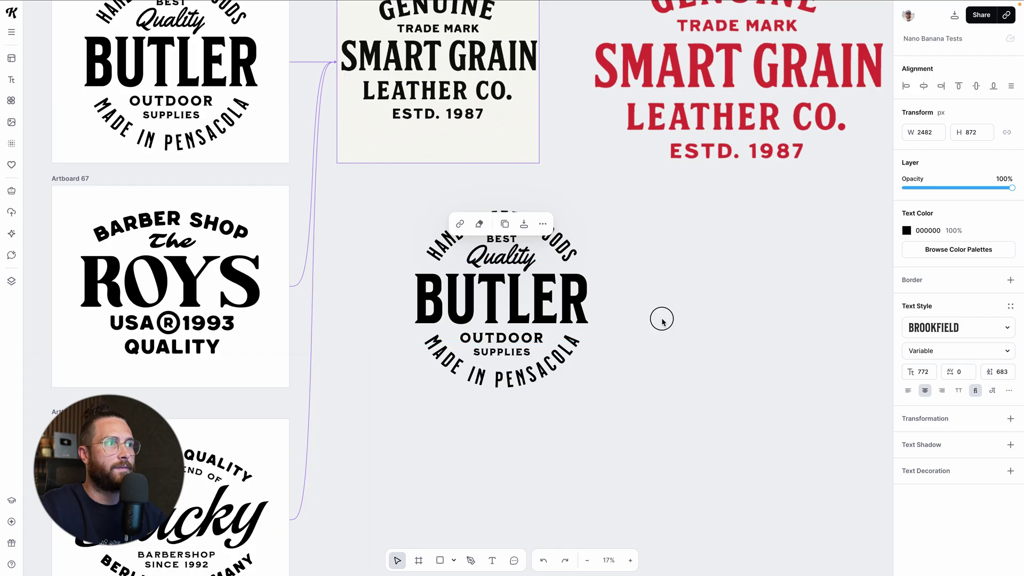
pyautogui.click(527, 317)
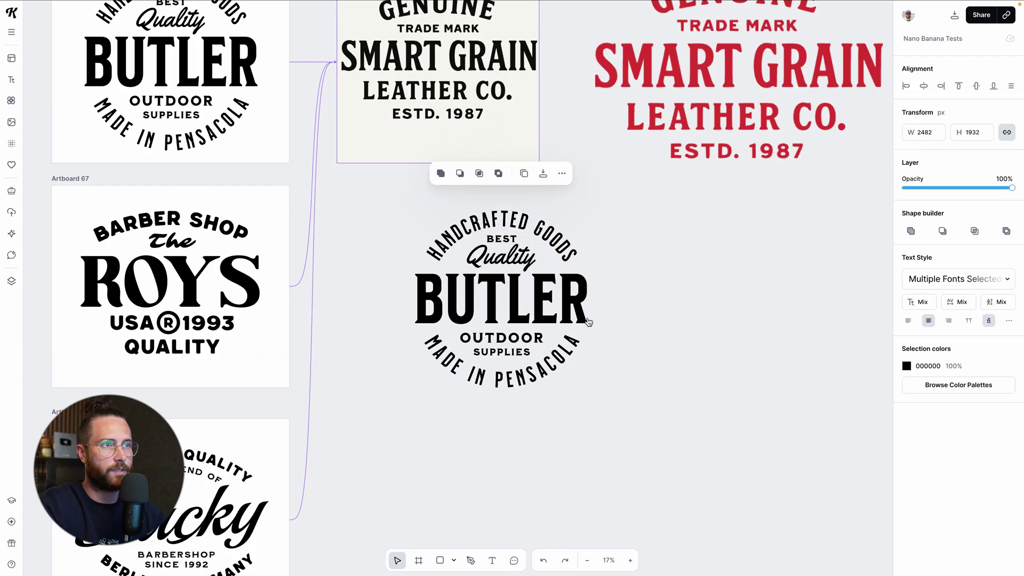
pyautogui.doubleClick(546, 302)
pyautogui.doubleClick(531, 311)
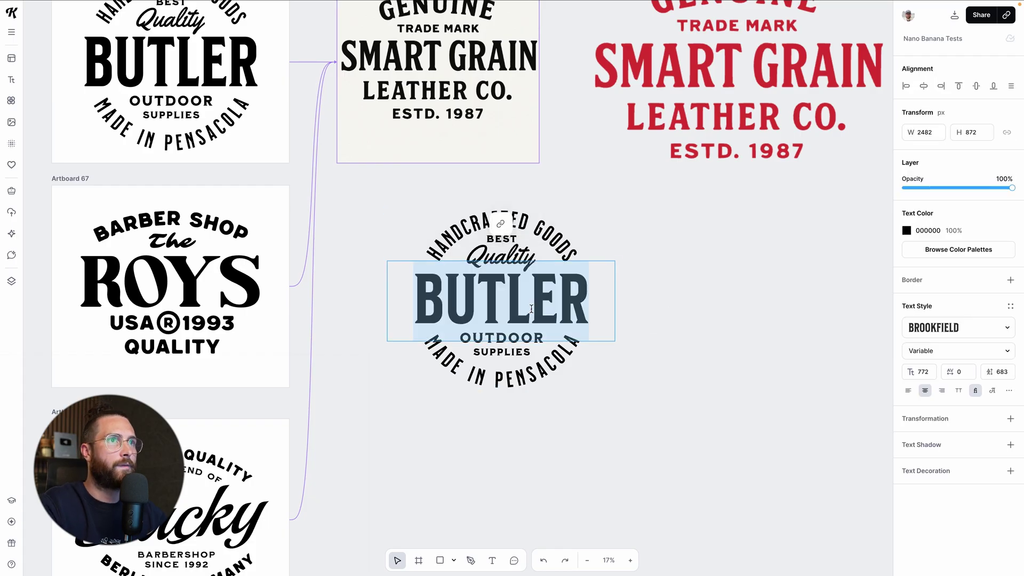
pyautogui.write('SMART')
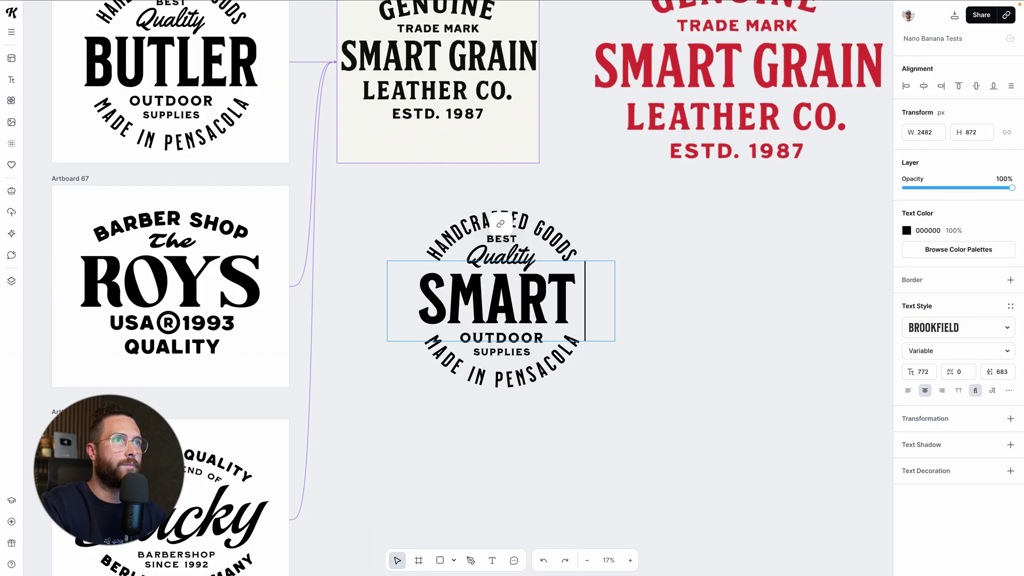
pyautogui.press('Return')
pyautogui.write('GRAIN')
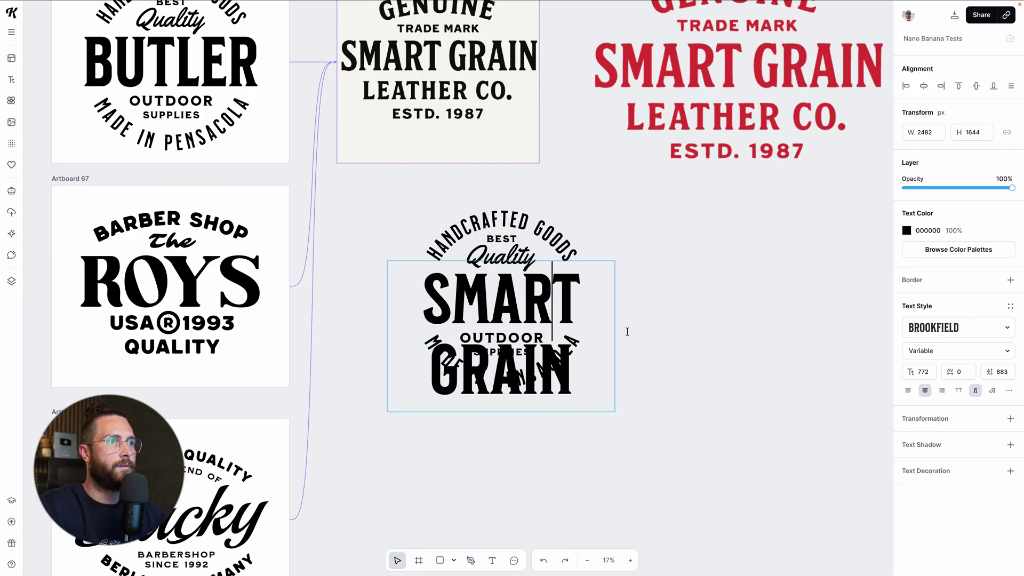
pyautogui.doubleClick(614, 337)
# Delete the curved MADE IN PENSACOLA text from the copy and shorten the SMART GRAIN text box to about 702 px high.
pyautogui.click(556, 362)
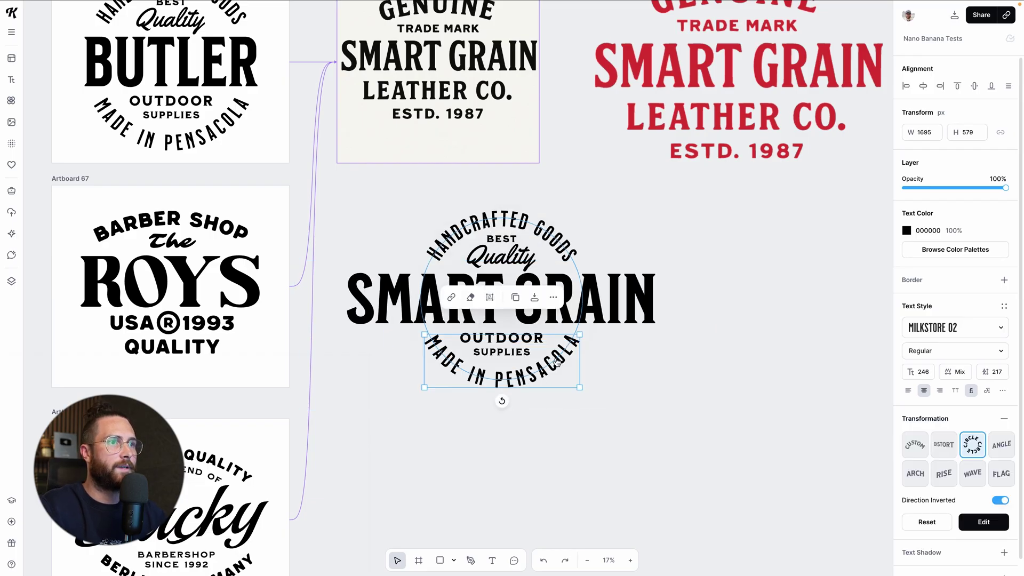
pyautogui.press('Delete')
pyautogui.click(554, 360)
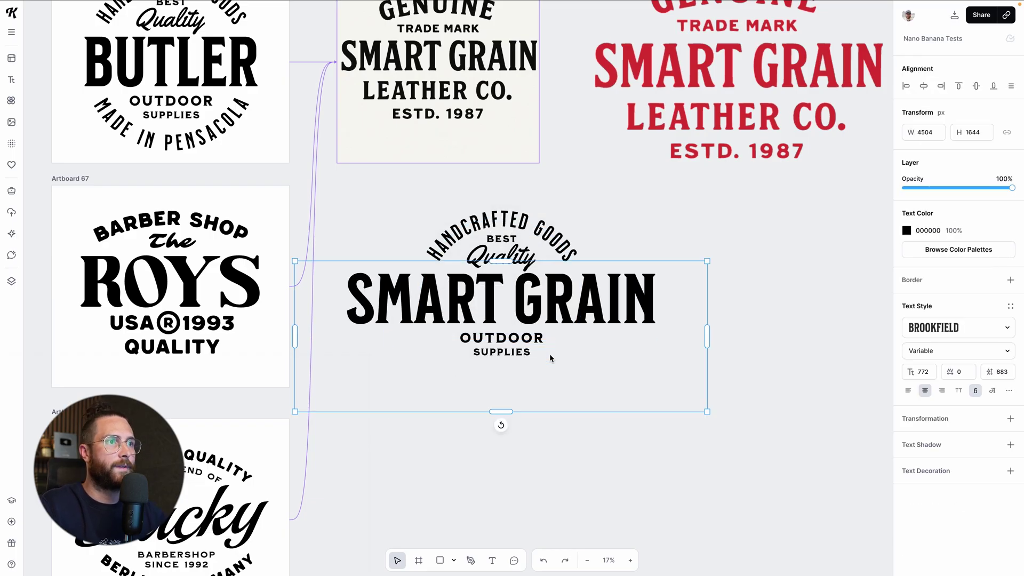
pyautogui.moveTo(511, 409); pyautogui.dragTo(501, 335)
# Replace OUTDOOR with LEATHER CO. in a text box about 1642 px wide, and change SUPPLIES to ESTD. 1987.
pyautogui.click(503, 339)
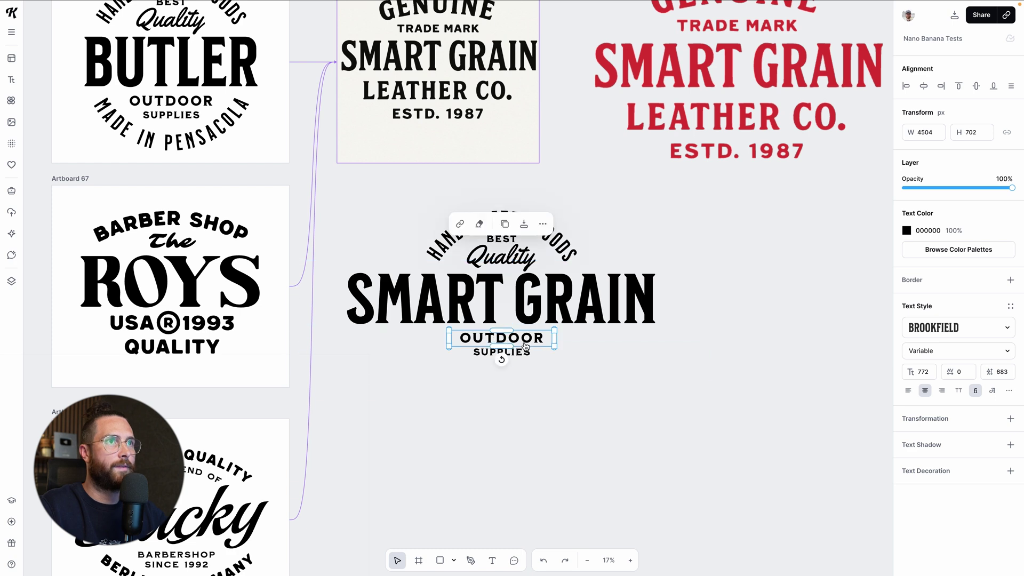
pyautogui.write('LEATHER CO')
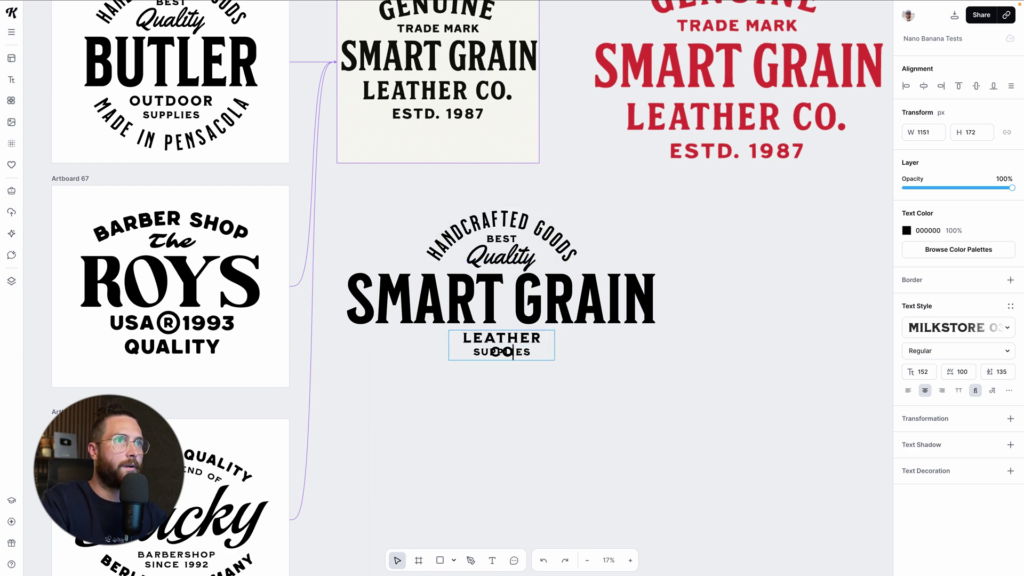
pyautogui.moveTo(557, 349); pyautogui.dragTo(570, 348)
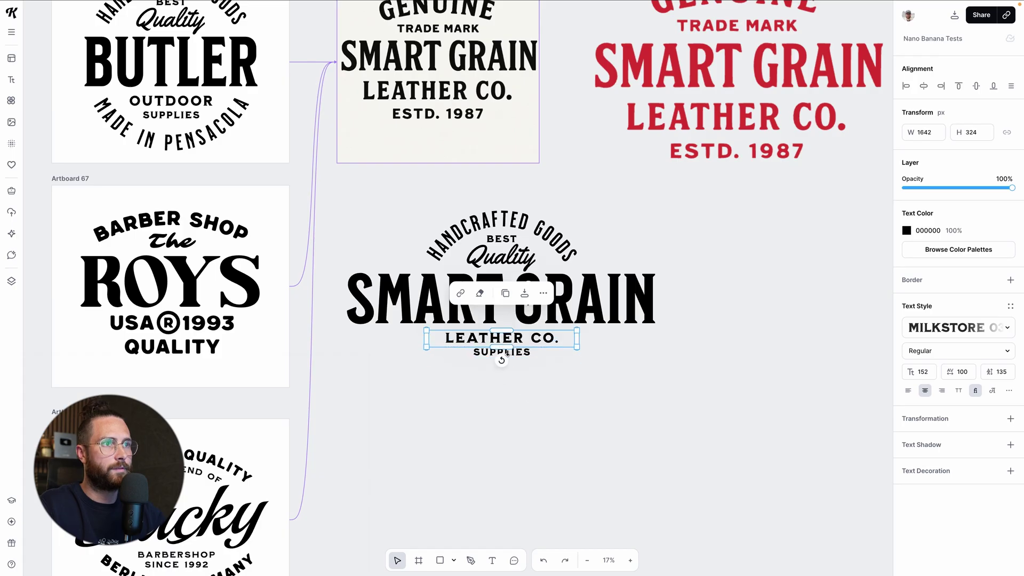
pyautogui.click(508, 352)
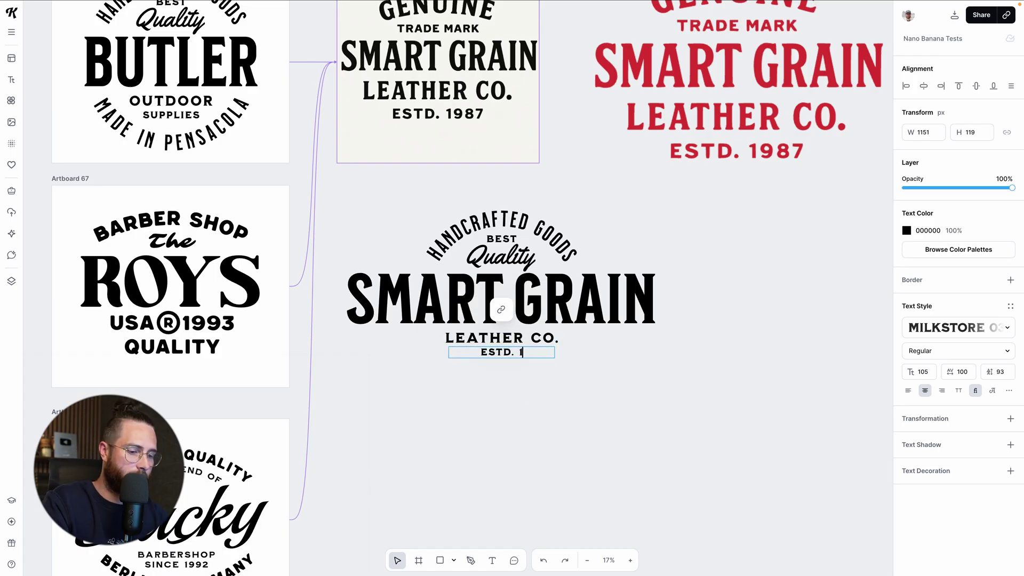
pyautogui.scroll(1, 599, 378)
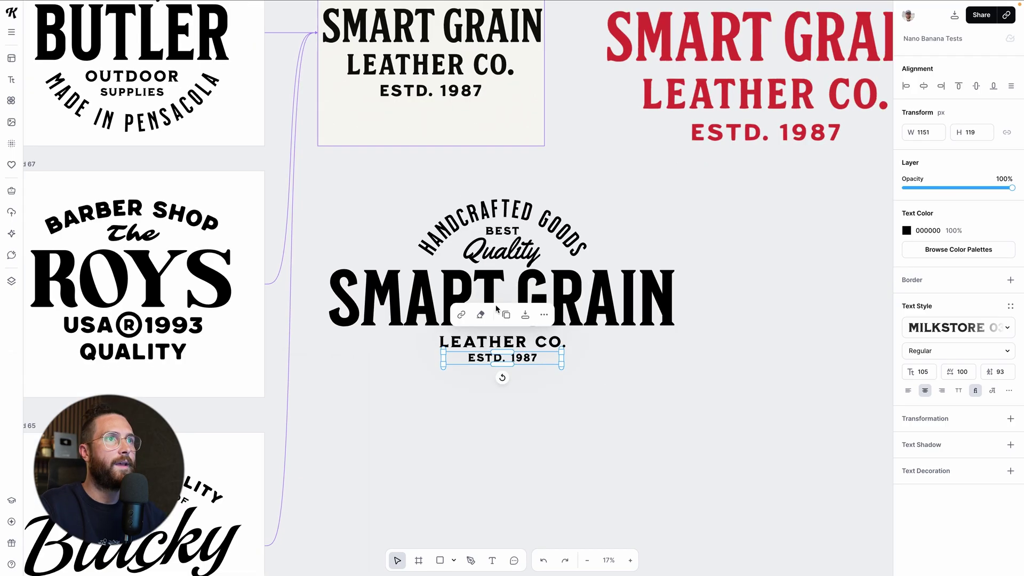
# Delete the script Quality text and replace BEST with TRADE MARK in a lowered text box about 958 px wide.
pyautogui.scroll(2, 533, 347)
pyautogui.click(447, 305)
pyautogui.press('Delete')
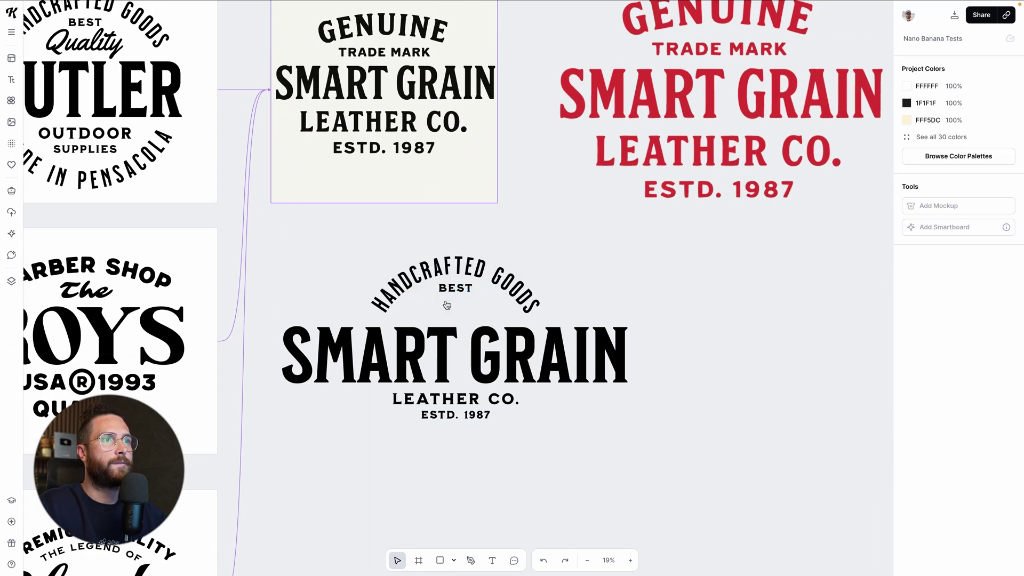
pyautogui.moveTo(452, 292); pyautogui.dragTo(467, 312)
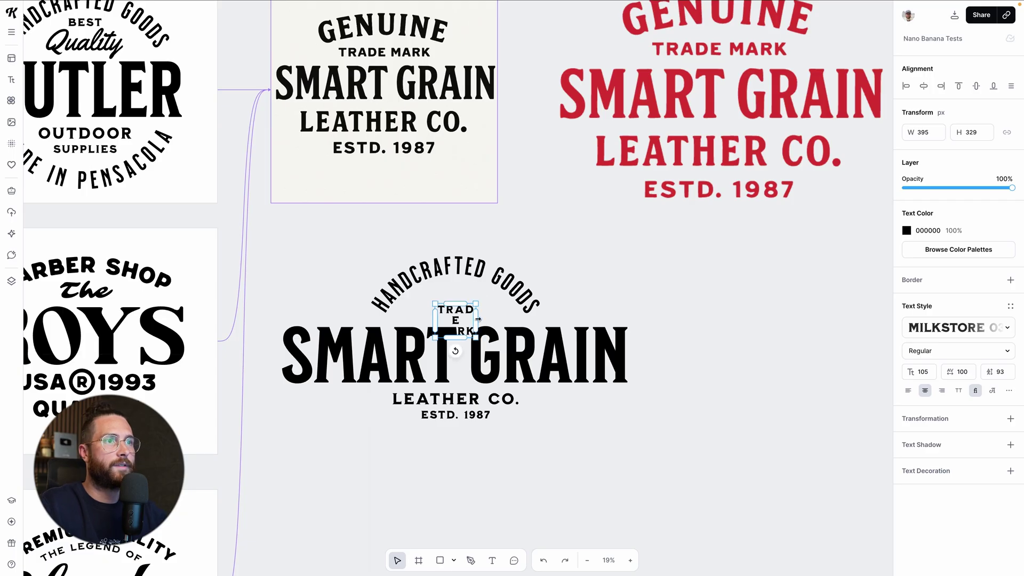
pyautogui.moveTo(478, 319); pyautogui.dragTo(505, 319)
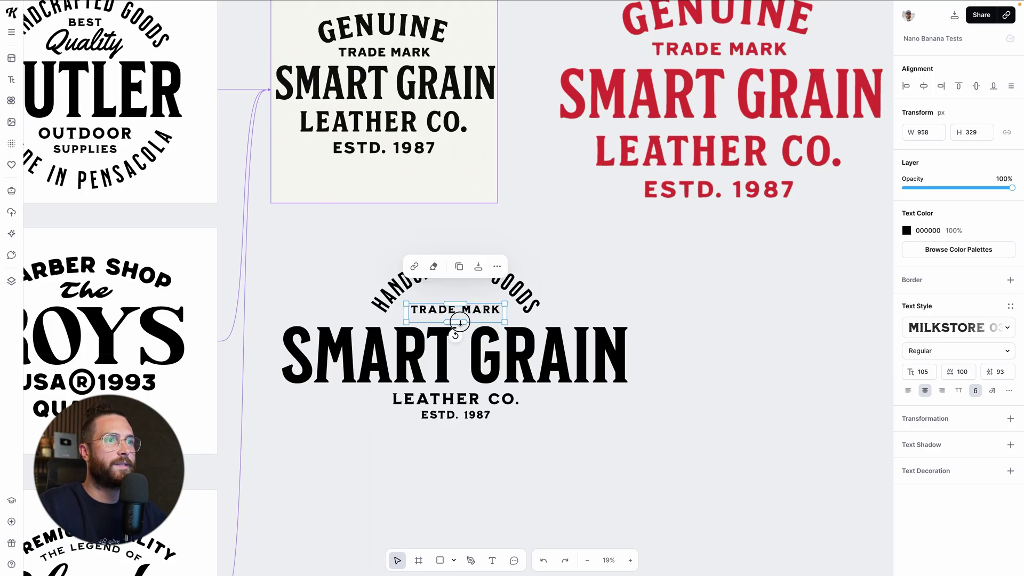
# Move the arched HANDCRAFTED GOODS text higher and enlarge TRADE MARK to about 1644 × 187 px.
pyautogui.click(471, 318)
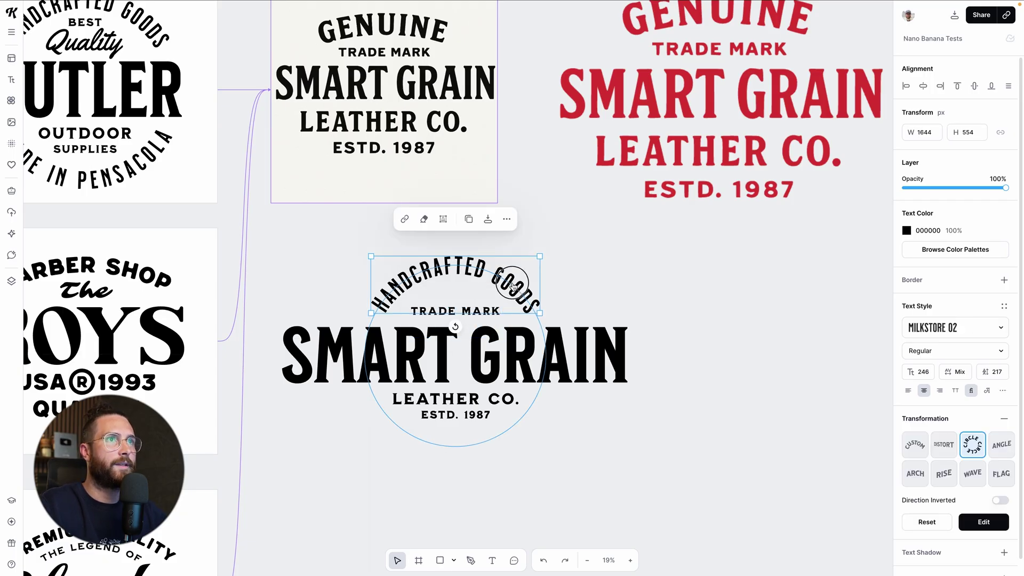
pyautogui.click(475, 321)
pyautogui.click(469, 313)
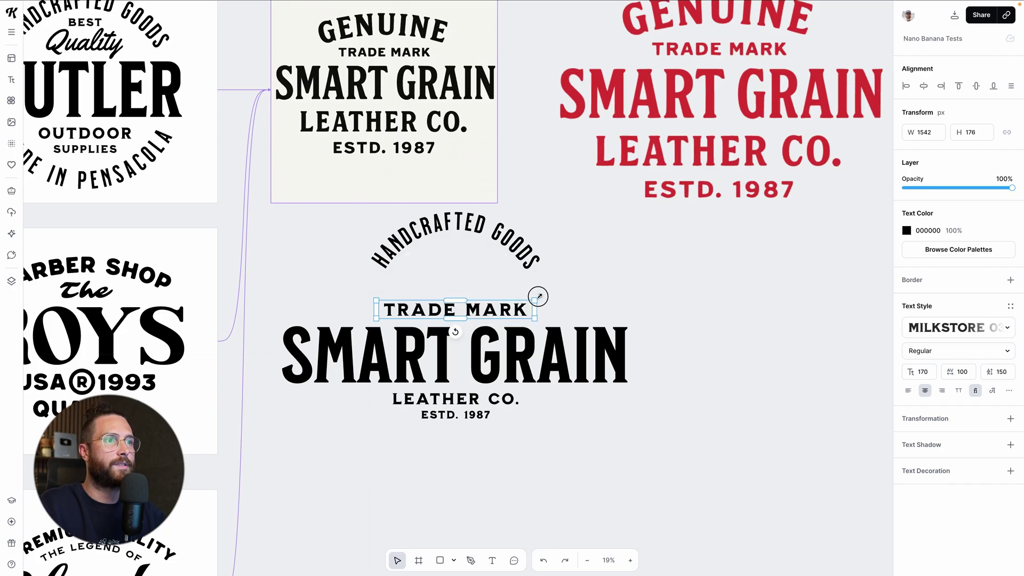
pyautogui.moveTo(535, 299); pyautogui.dragTo(540, 301)
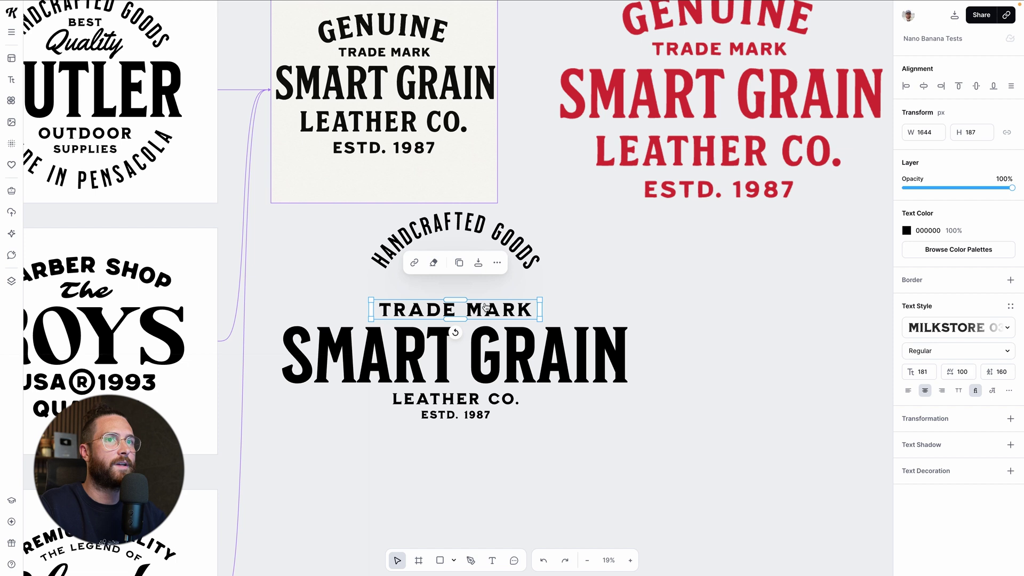
# Search the typefaces for "heritage" and apply HT Modern Hand Sans to the TRADE MARK and ESTD. 1987 lines.
pyautogui.click(925, 323)
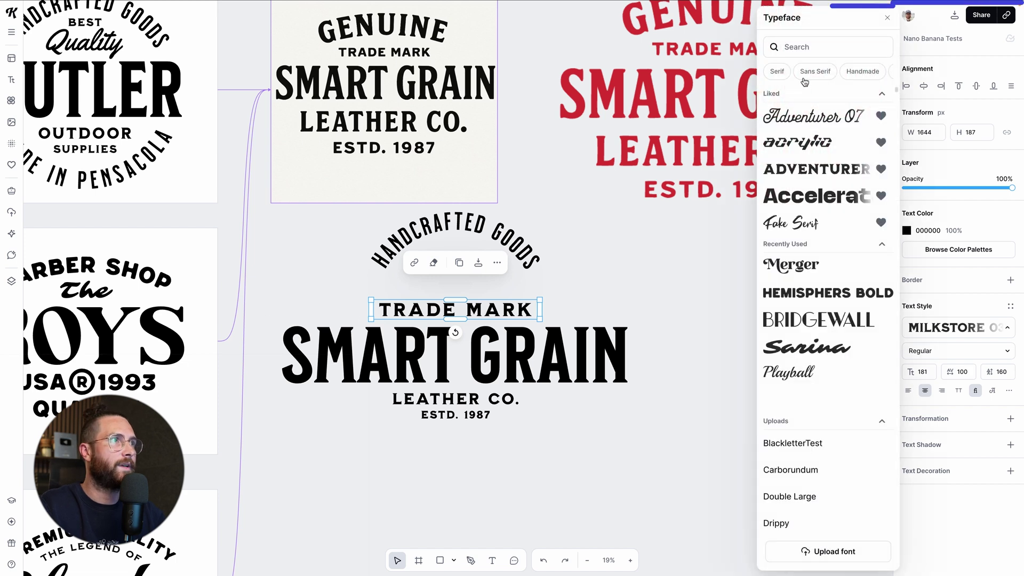
pyautogui.write('heritage')
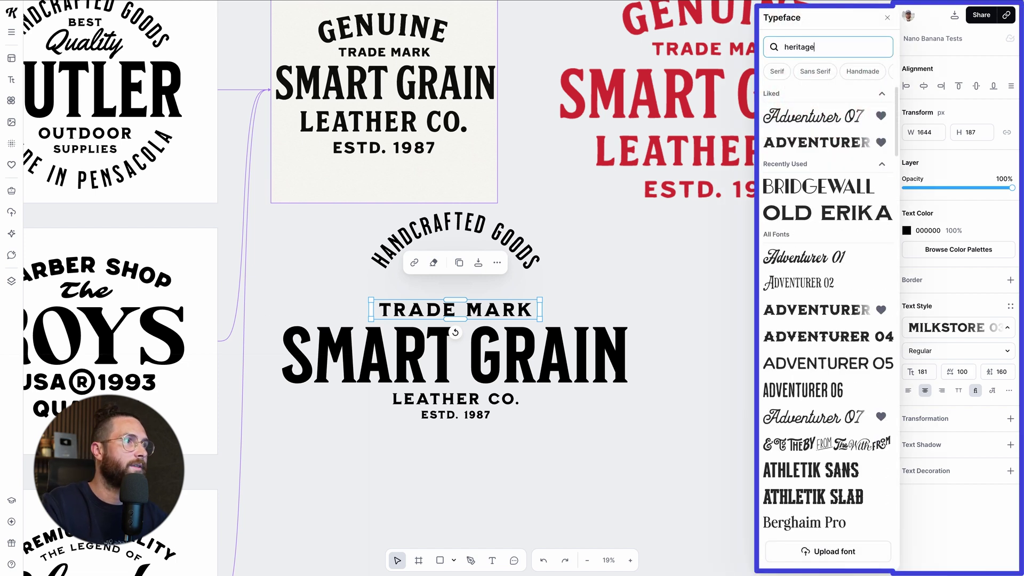
pyautogui.scroll(-1, 837, 375)
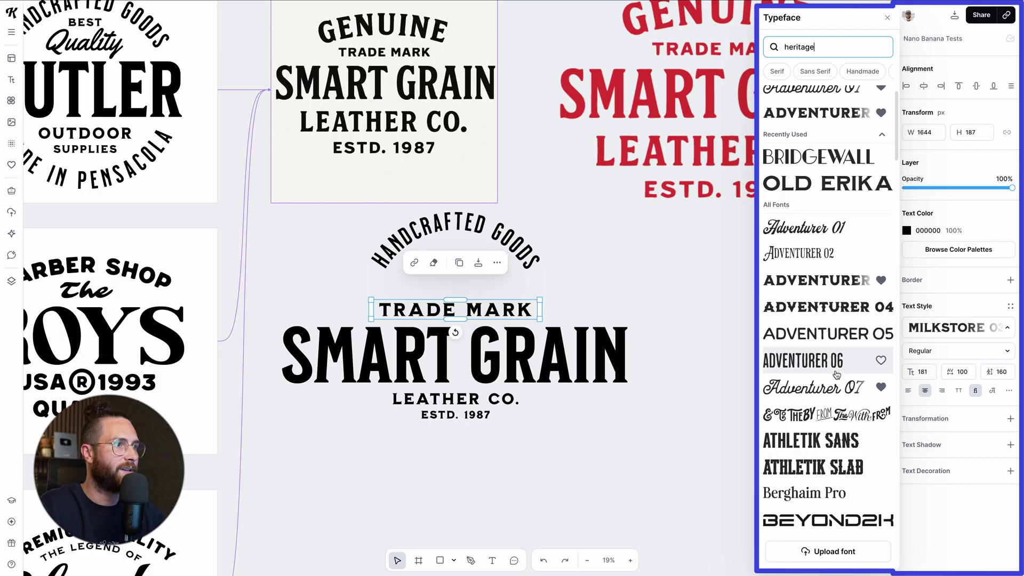
pyautogui.scroll(-10, 836, 375)
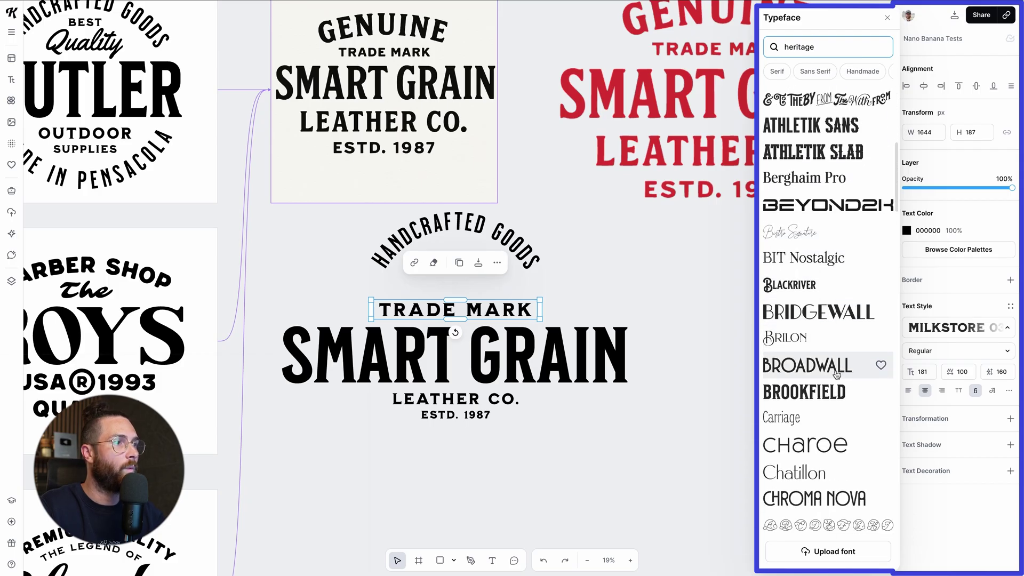
pyautogui.scroll(-10, 837, 375)
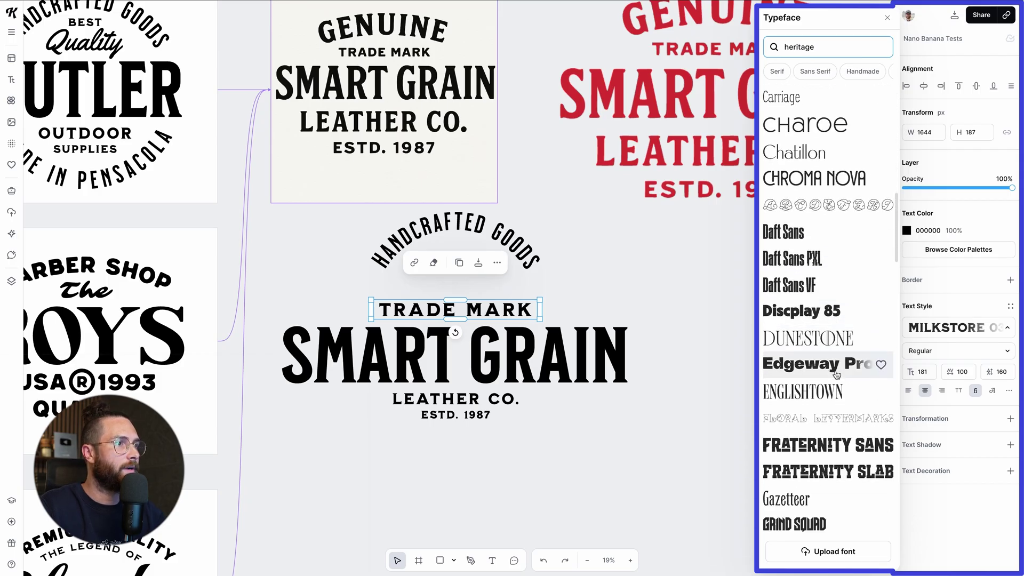
pyautogui.scroll(-7, 837, 375)
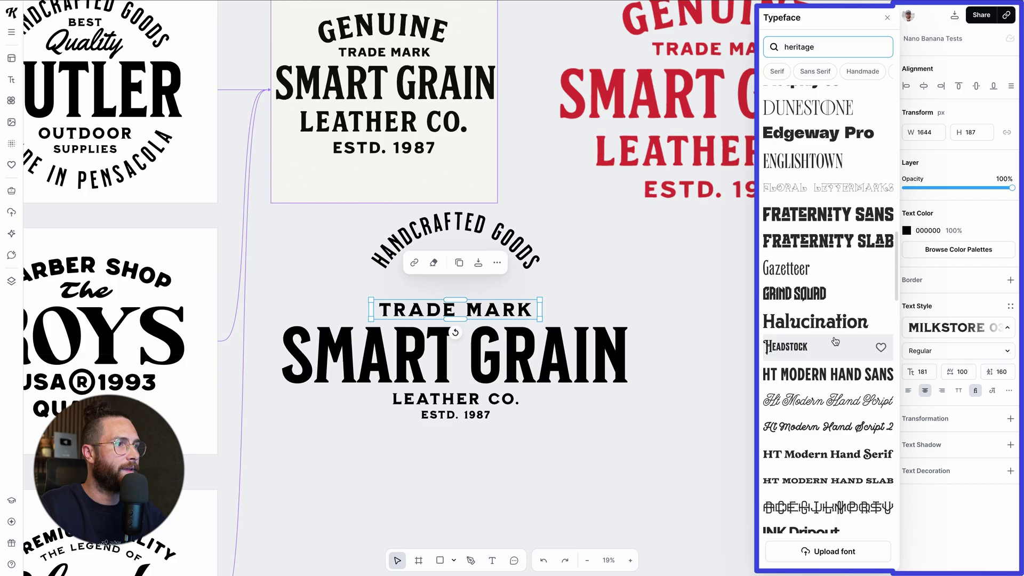
pyautogui.scroll(-2, 832, 341)
pyautogui.click(825, 334)
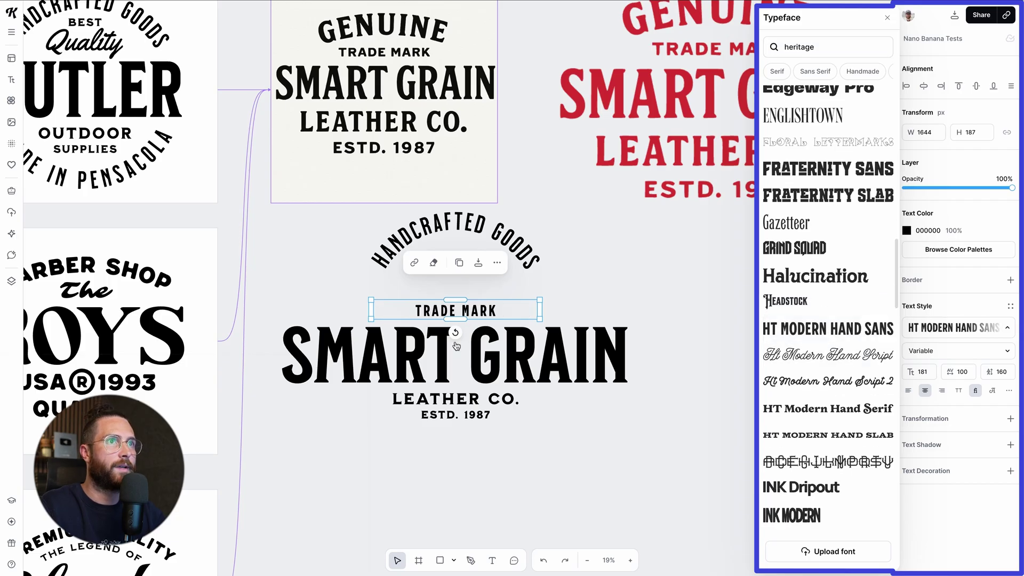
pyautogui.click(472, 421)
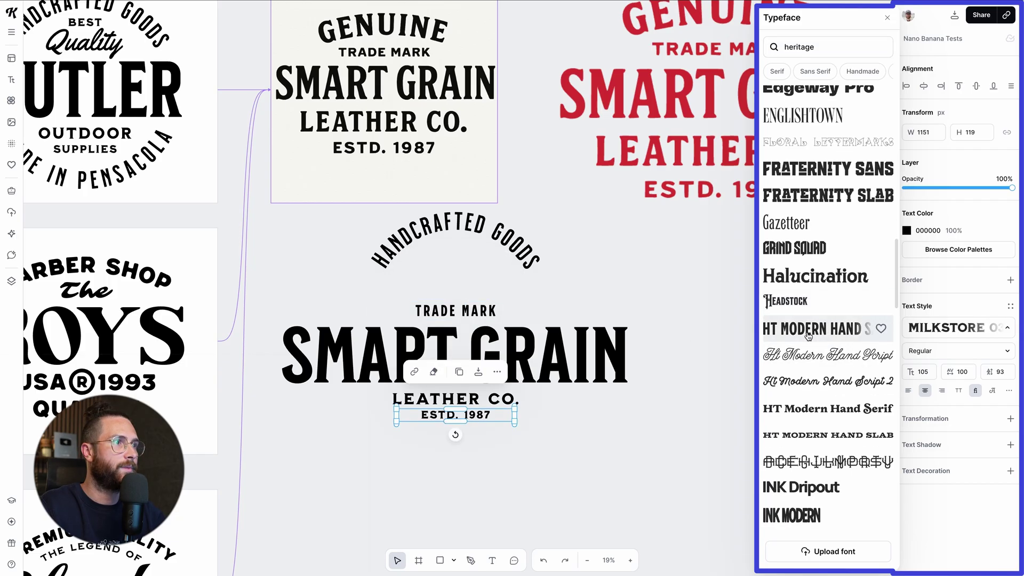
# Replace the arched HANDCRAFTED GOODS text with a copy of LEATHER CO. reading GENUINE, enlarged to about 2117 × 310 px.
pyautogui.click(479, 237)
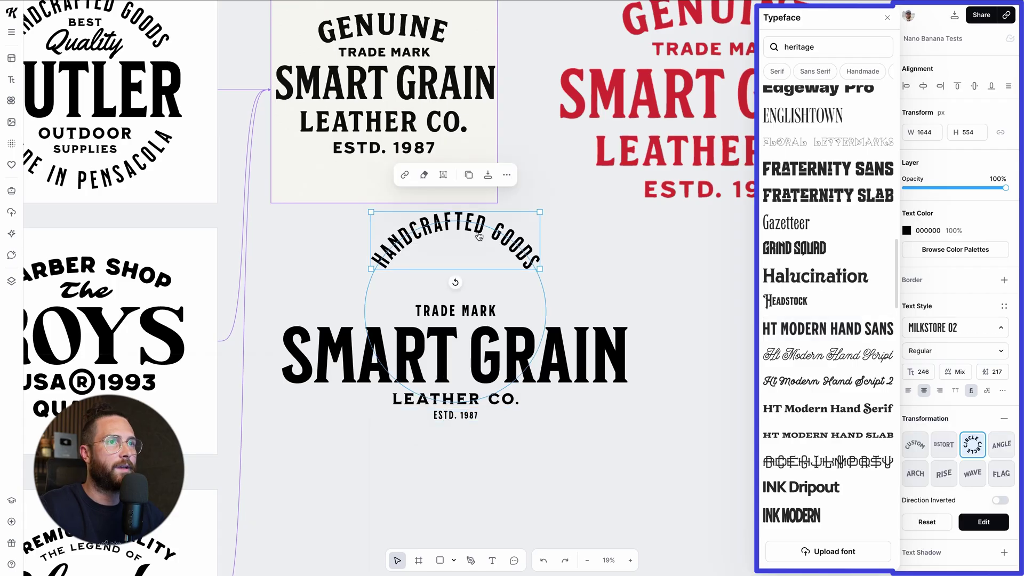
pyautogui.press('Delete')
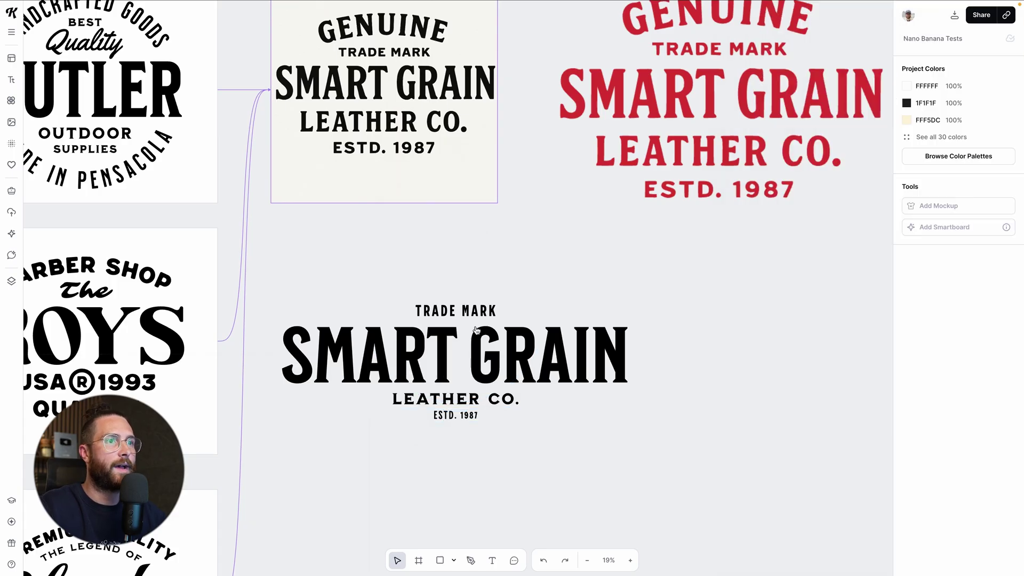
pyautogui.click(480, 397)
pyautogui.keyDown('alt'); pyautogui.moveTo(480, 398); pyautogui.dragTo(469, 276); pyautogui.keyUp('alt')
pyautogui.doubleClick(471, 277)
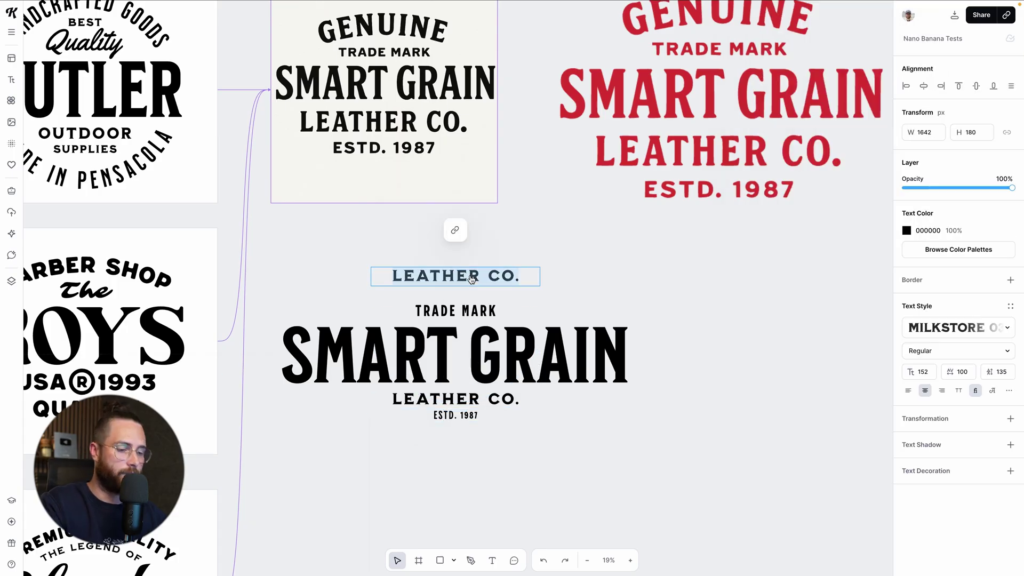
pyautogui.write('GENUINE')
pyautogui.press('Escape')
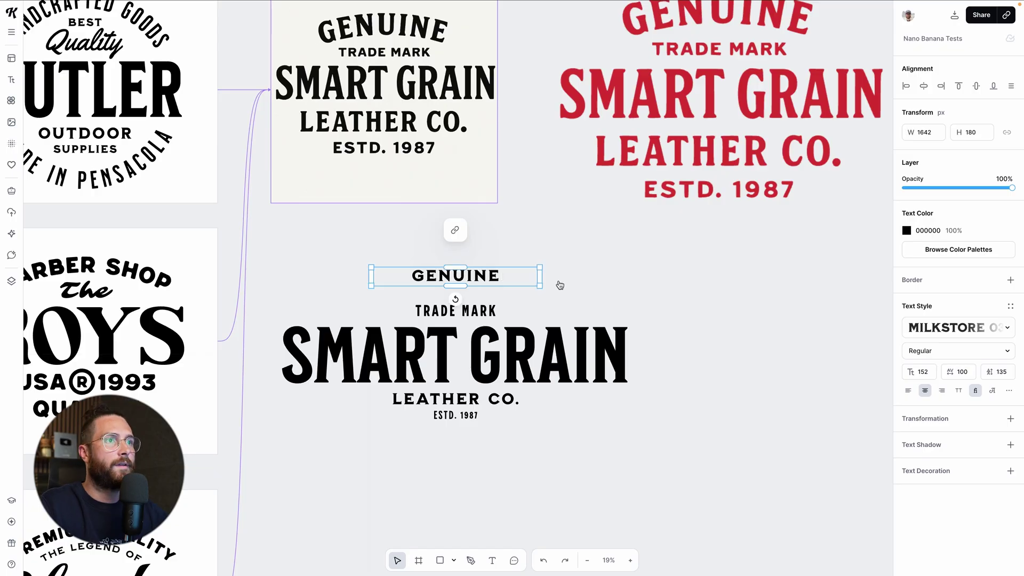
pyautogui.moveTo(542, 268); pyautogui.dragTo(563, 259)
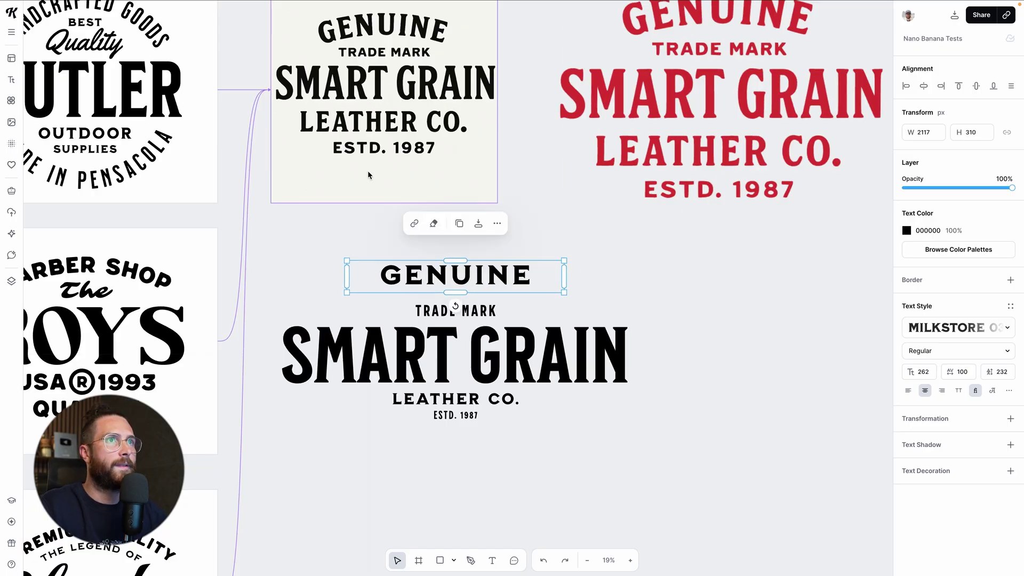
# Apply the serif typeface Calistoga to the black GENUINE, SMART GRAIN and LEATHER CO. lines.
pyautogui.scroll(2, 336, 26)
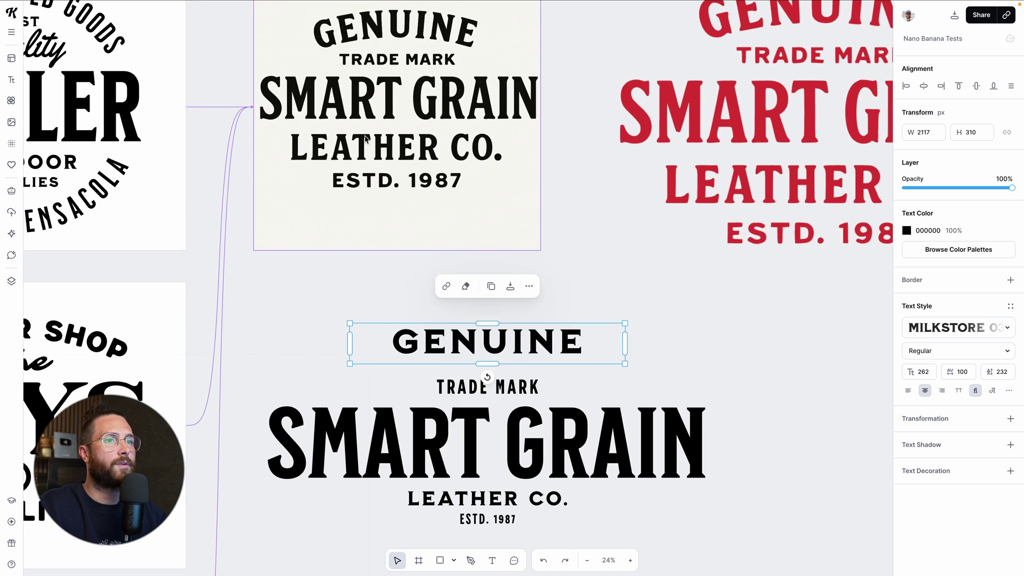
pyautogui.scroll(-1, 353, 155)
pyautogui.click(601, 413)
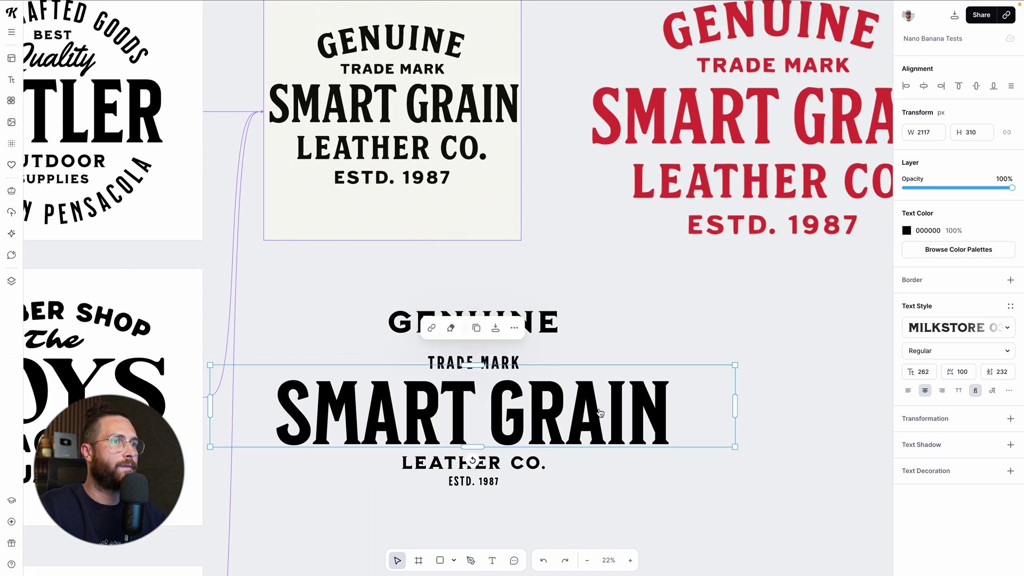
pyautogui.keyDown('shift'); pyautogui.click(539, 315); pyautogui.keyUp('shift')
pyautogui.keyDown('shift'); pyautogui.click(523, 462); pyautogui.keyUp('shift')
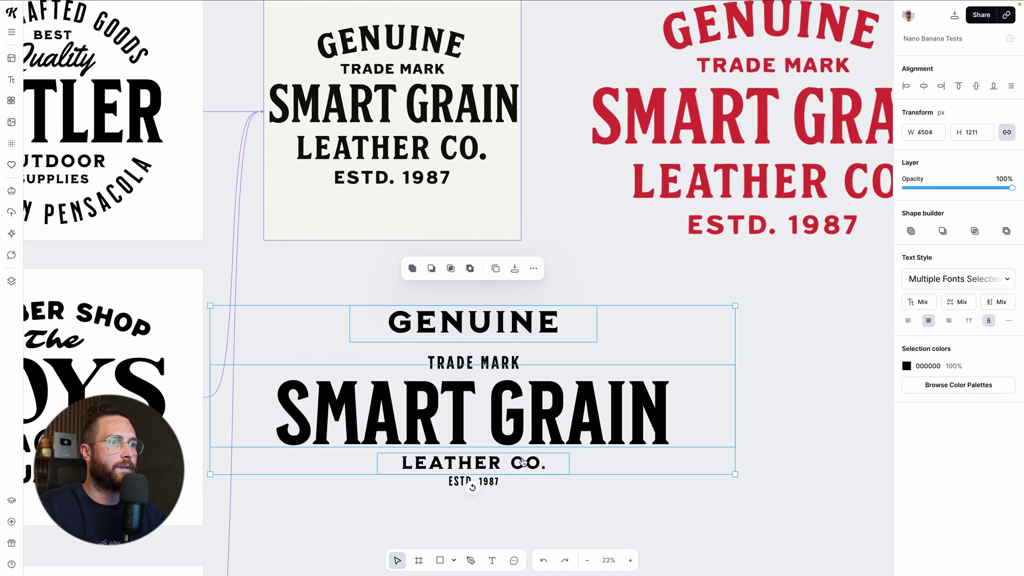
pyautogui.click(944, 279)
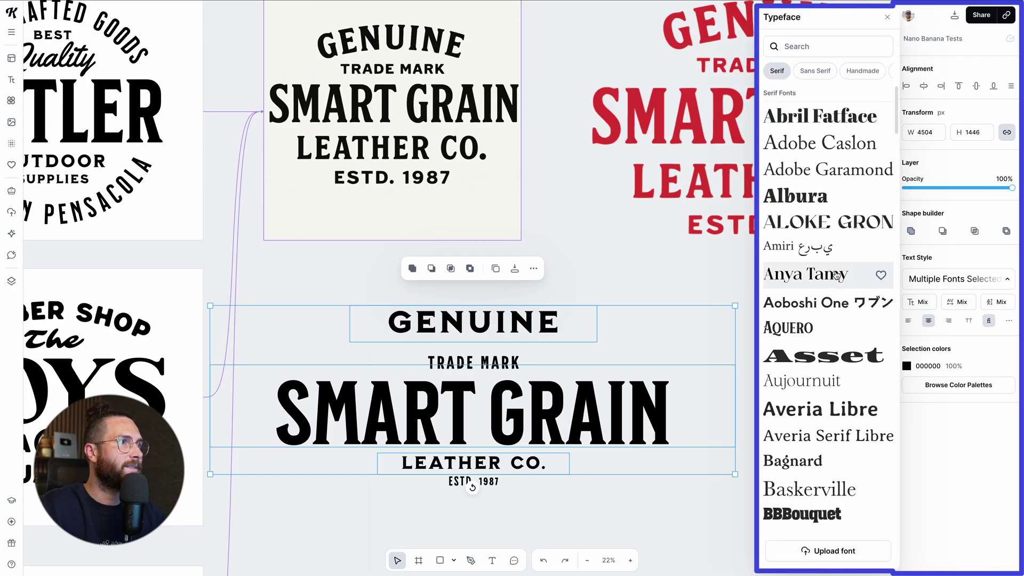
pyautogui.scroll(-1, 848, 313)
pyautogui.scroll(-2, 848, 313)
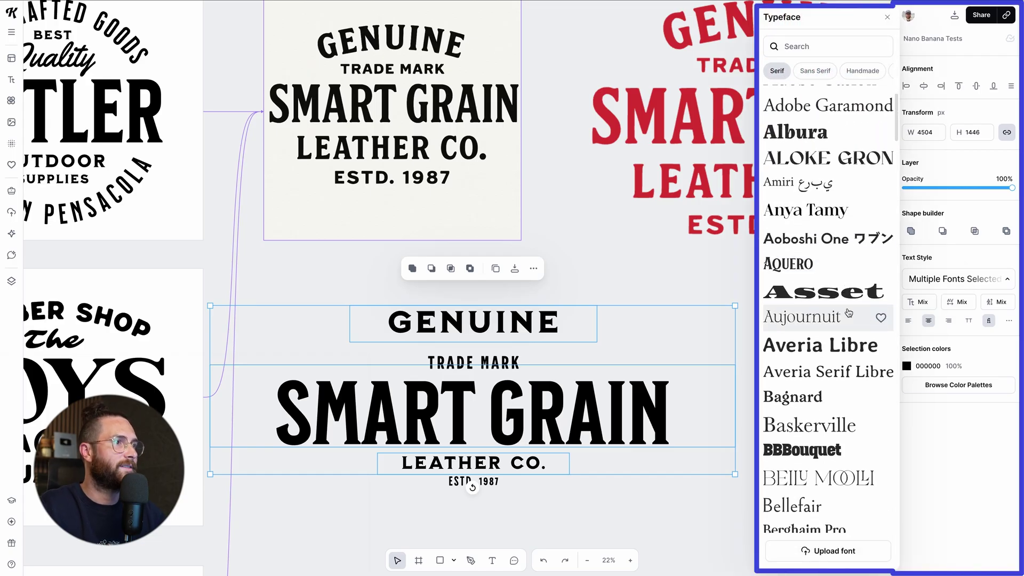
pyautogui.scroll(-5, 849, 313)
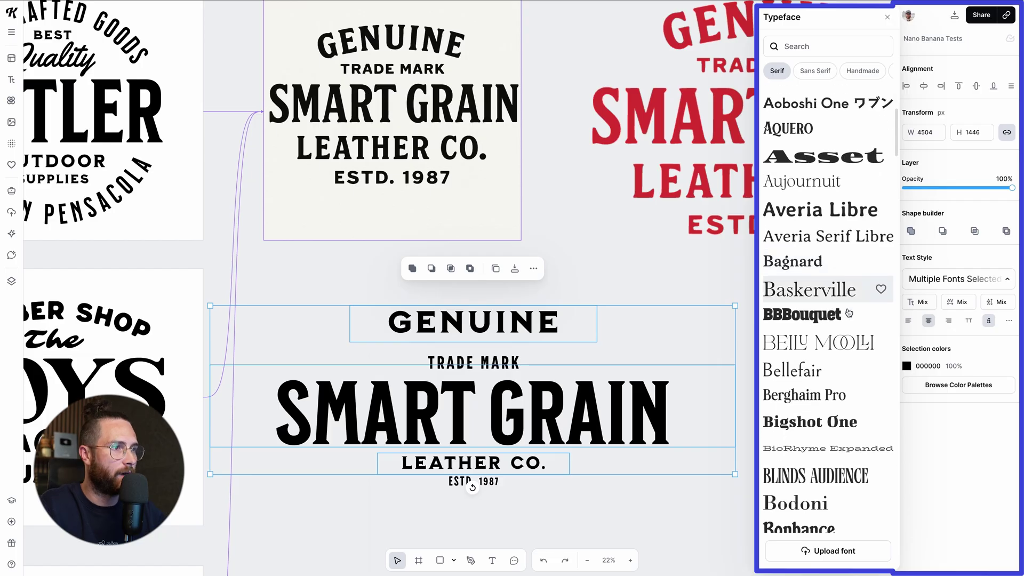
pyautogui.scroll(-6, 849, 313)
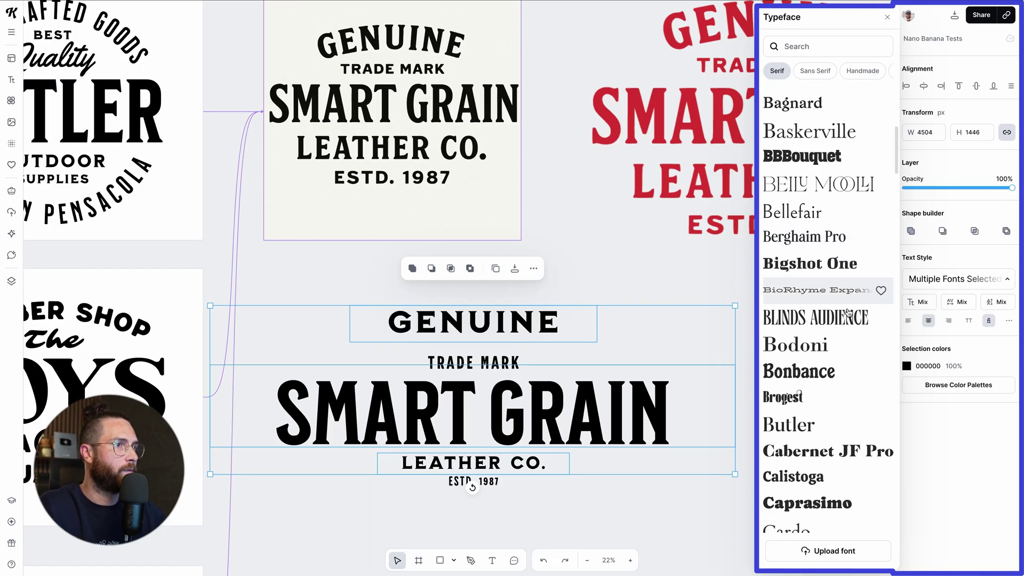
pyautogui.scroll(-2, 825, 392)
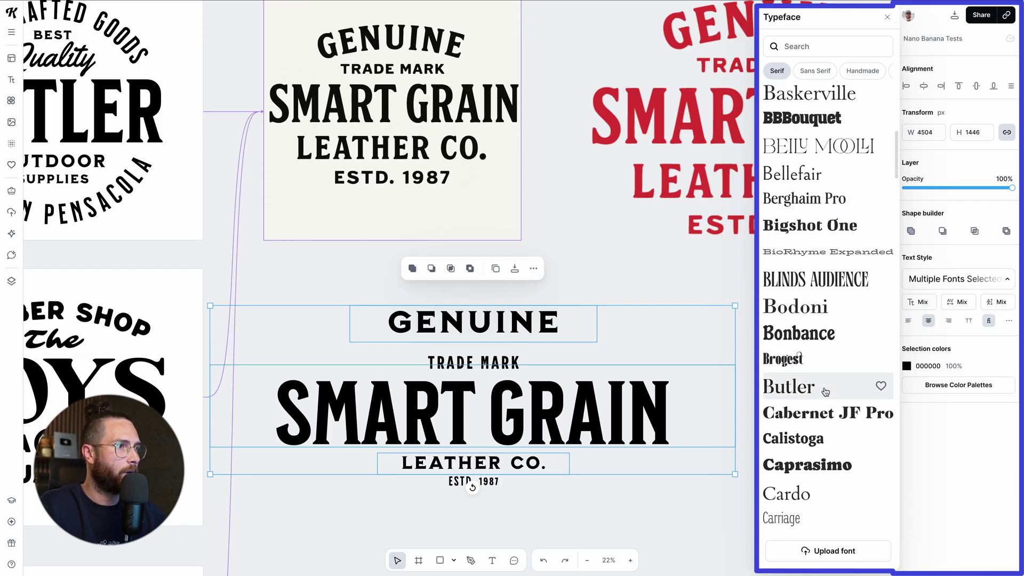
pyautogui.scroll(-4, 825, 392)
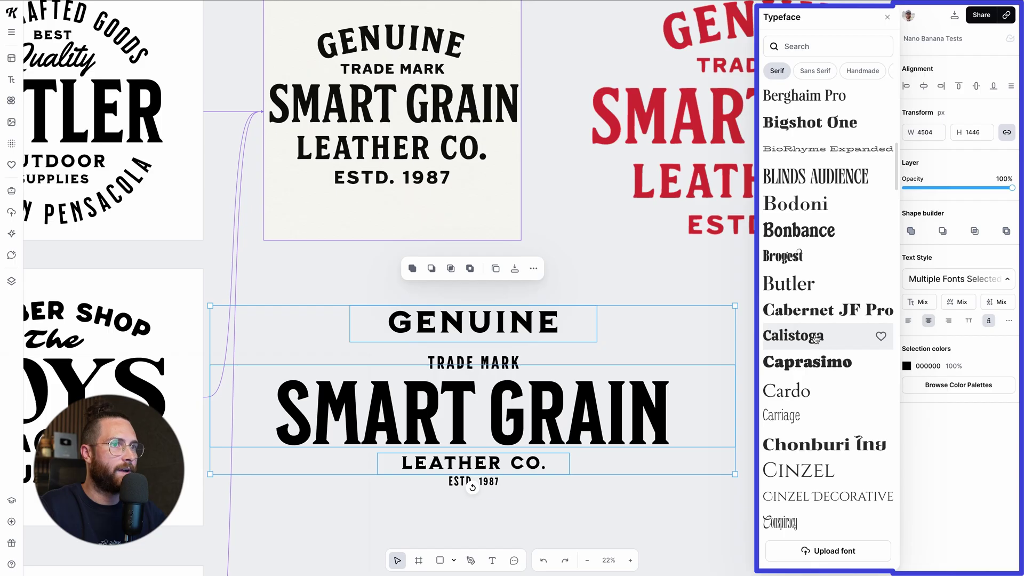
pyautogui.click(816, 339)
# Set SMART GRAIN in all capitals in a text box widened to about 5655 px, and capitalize GENUINE as well.
pyautogui.click(698, 459)
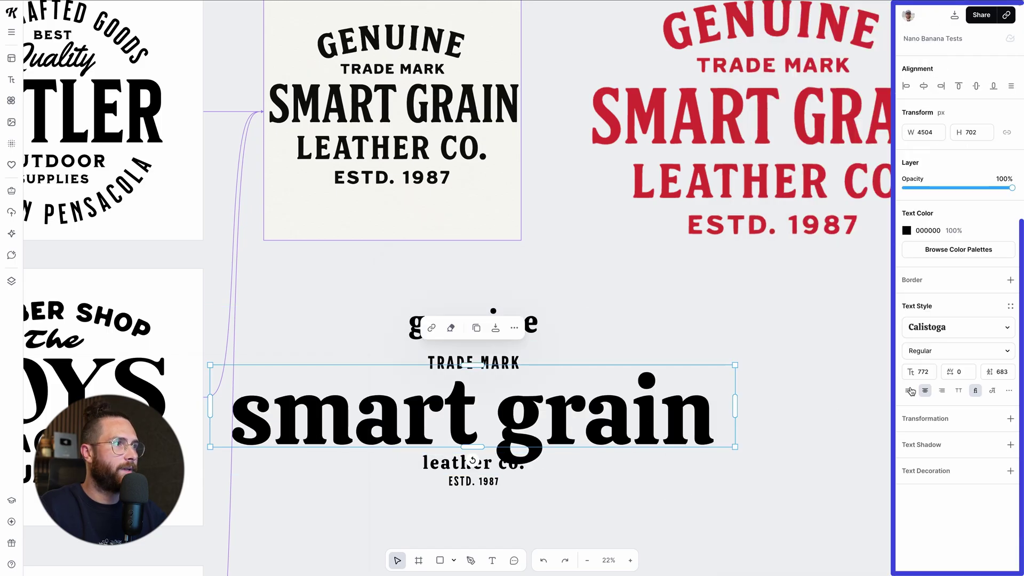
pyautogui.click(958, 394)
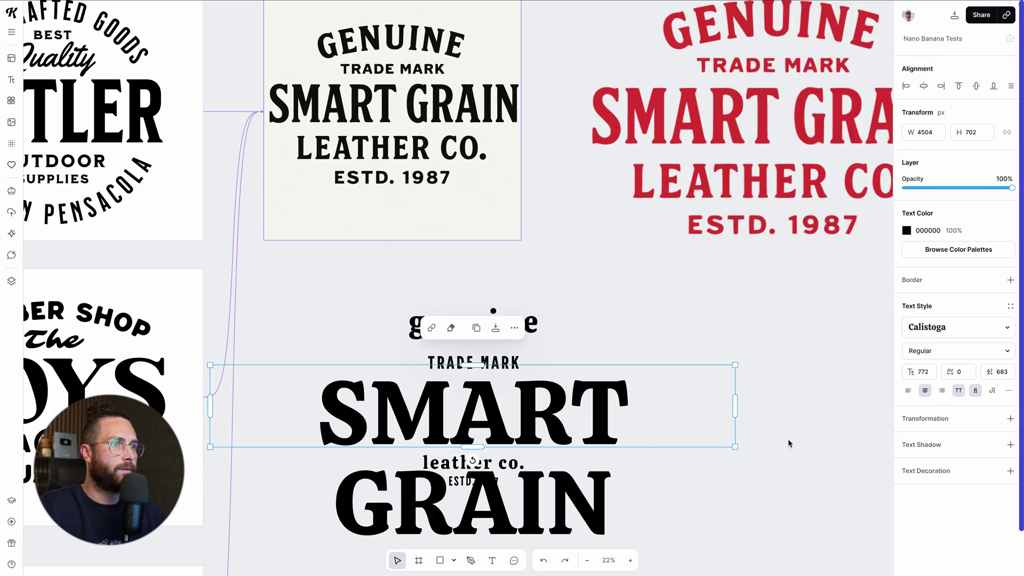
pyautogui.moveTo(765, 407); pyautogui.dragTo(802, 403)
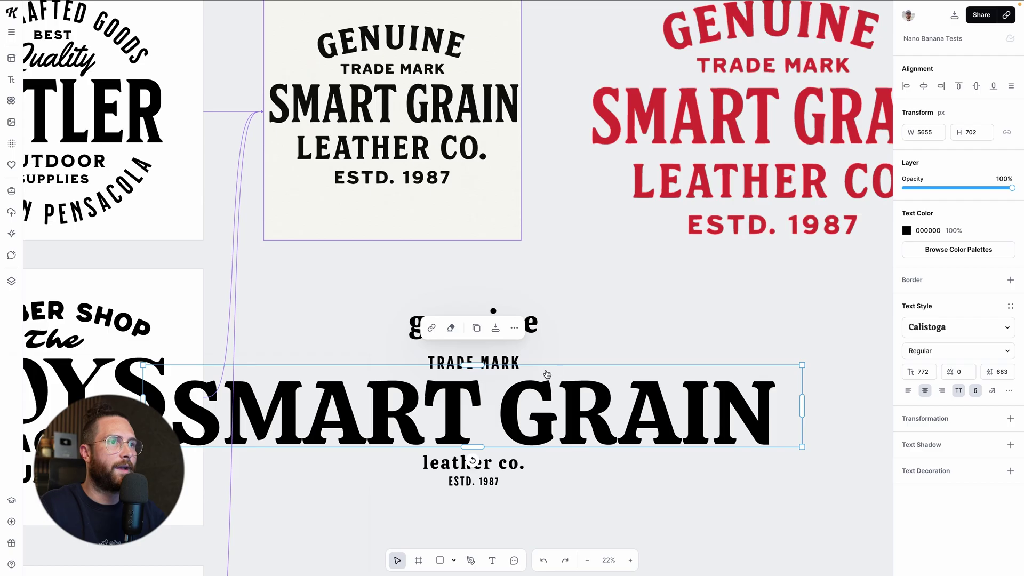
pyautogui.click(530, 328)
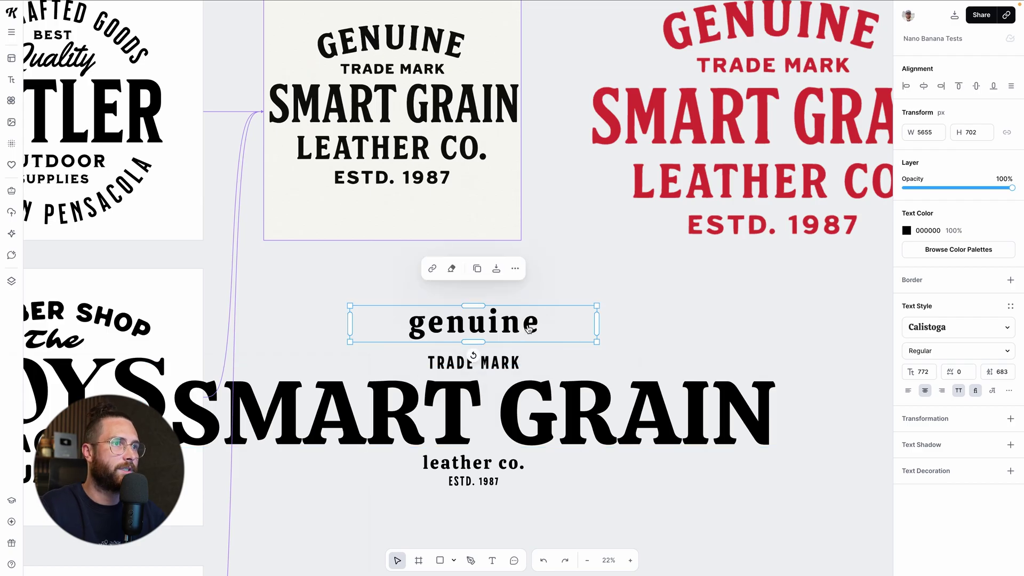
pyautogui.click(964, 394)
# Select GENUINE, SMART GRAIN and LEATHER CO. together, try Crimson Text on them, and apply the Girassol typeface.
pyautogui.keyDown('shift'); pyautogui.click(717, 411); pyautogui.keyUp('shift')
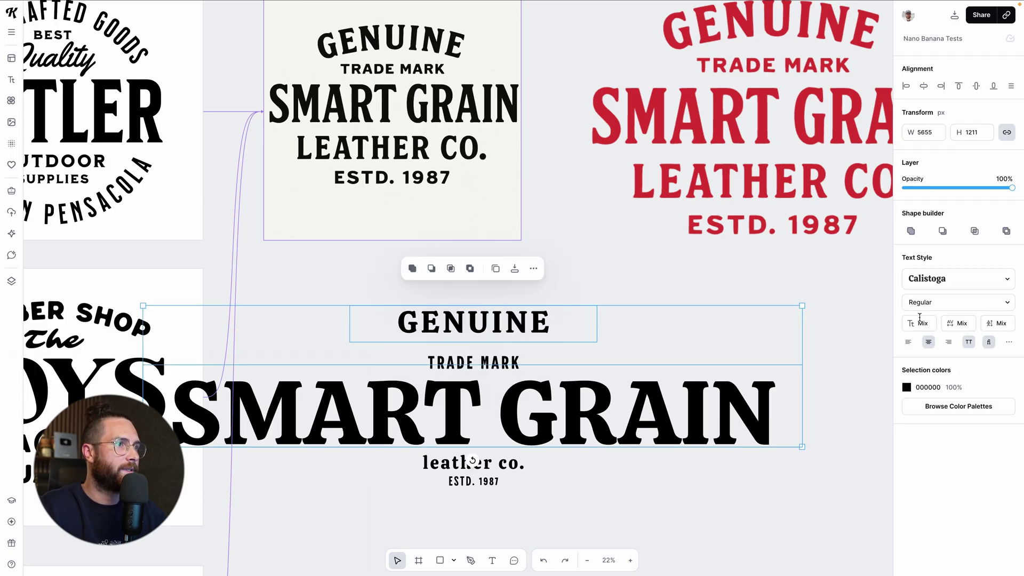
pyautogui.keyDown('shift'); pyautogui.click(518, 468); pyautogui.keyUp('shift')
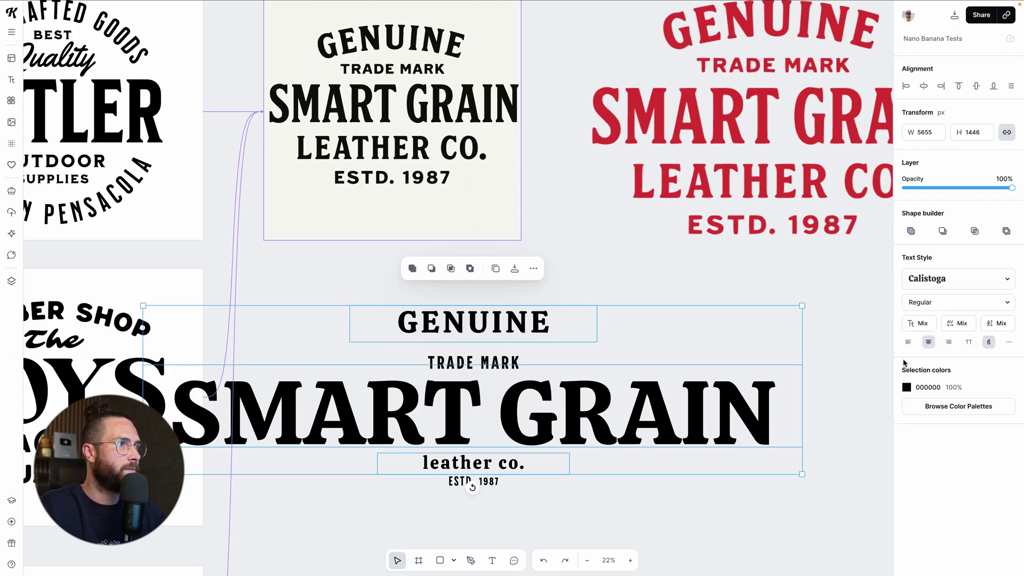
pyautogui.click(937, 283)
pyautogui.scroll(-5, 808, 376)
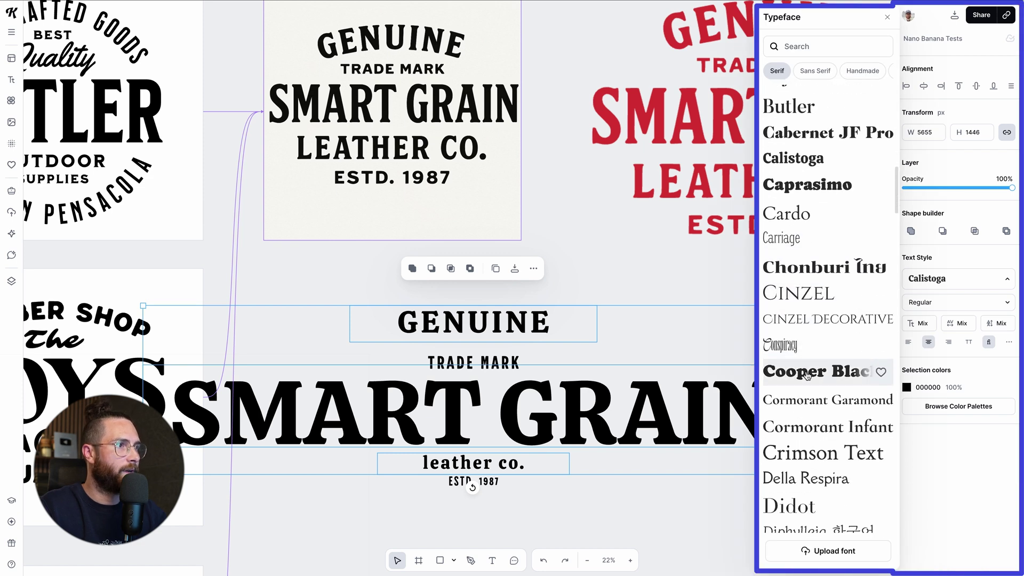
pyautogui.scroll(-2, 807, 376)
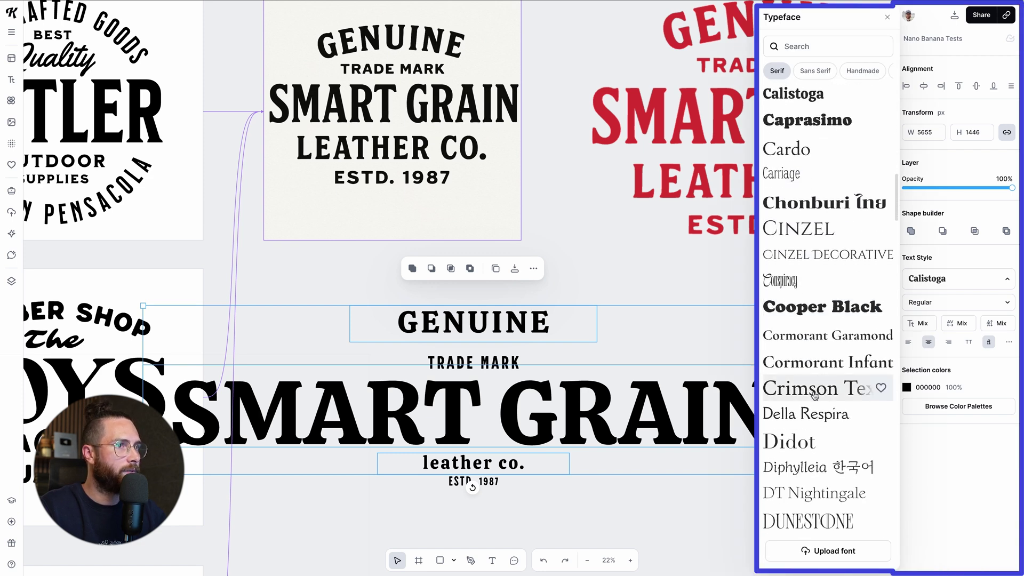
pyautogui.click(815, 395)
pyautogui.scroll(-8, 816, 405)
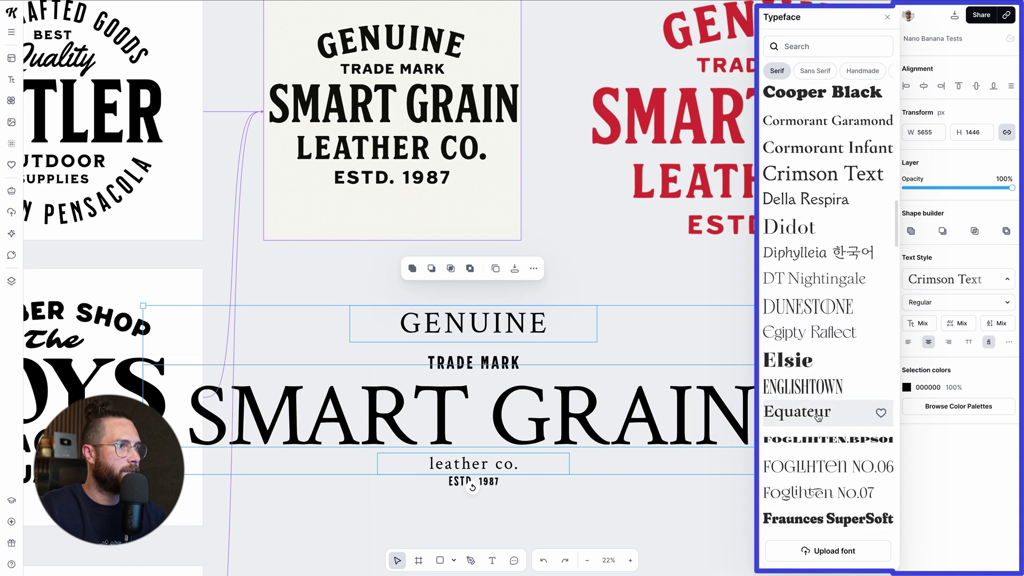
pyautogui.scroll(-5, 819, 421)
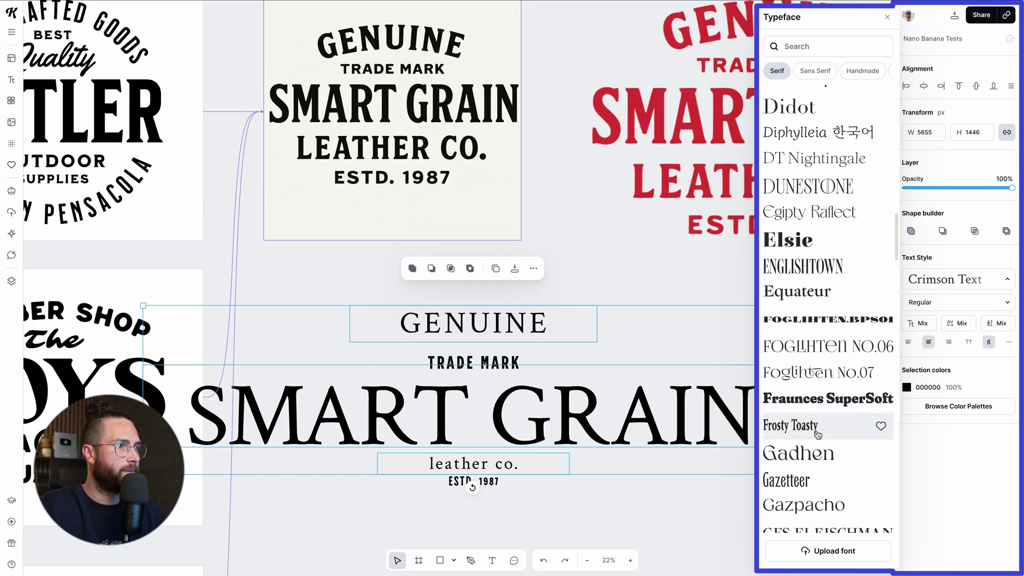
pyautogui.scroll(-10, 817, 434)
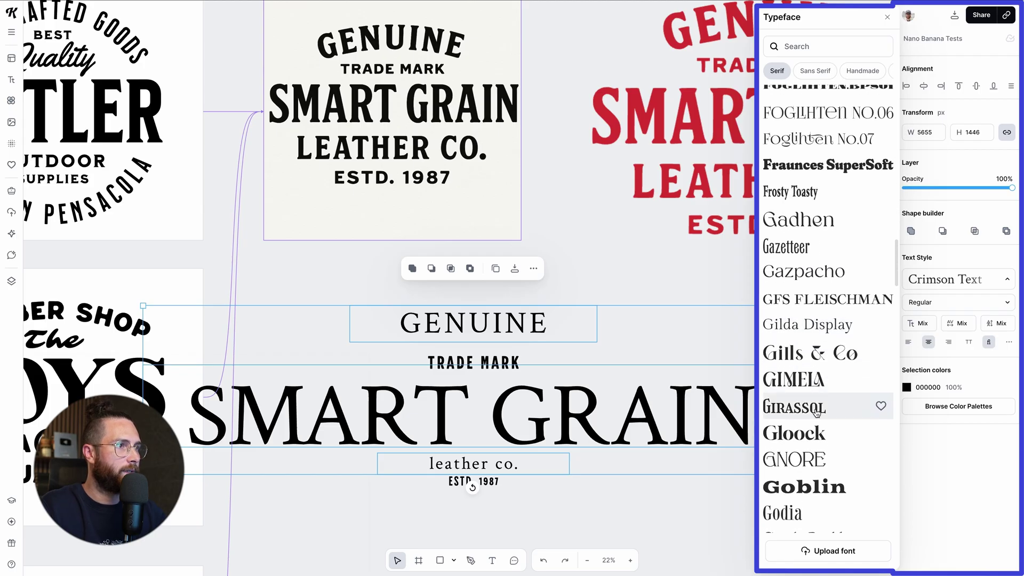
pyautogui.click(816, 411)
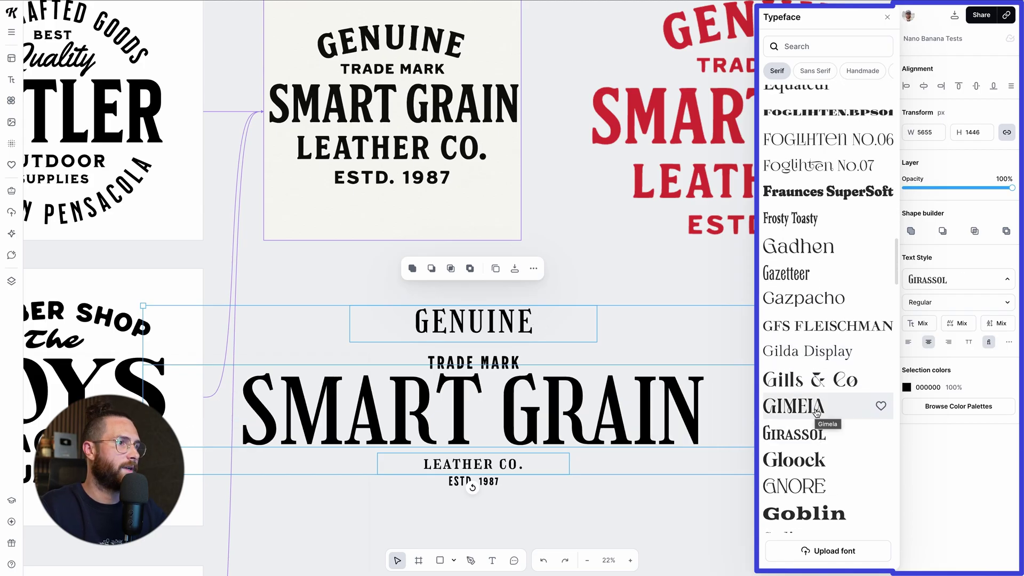
# Try the Libre Baskerville typeface on the three selected lines, and restore Girassol.
pyautogui.scroll(-1, 816, 412)
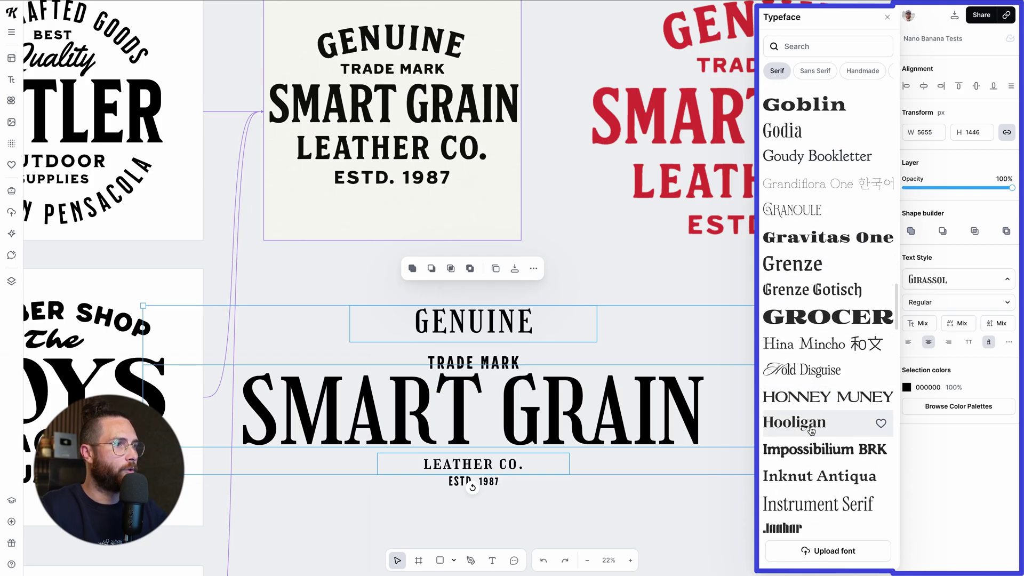
pyautogui.scroll(-5, 808, 454)
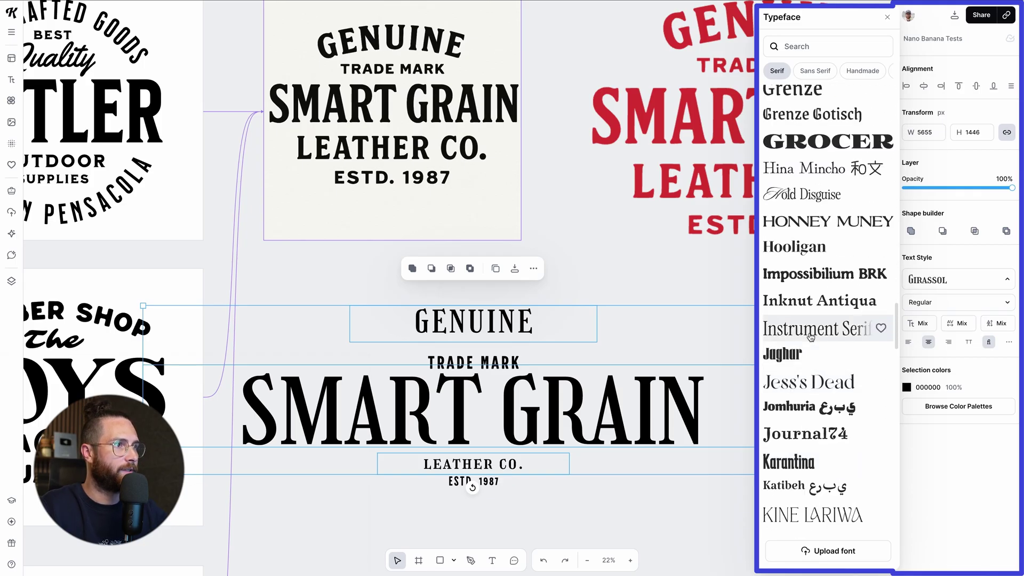
pyautogui.scroll(-5, 811, 336)
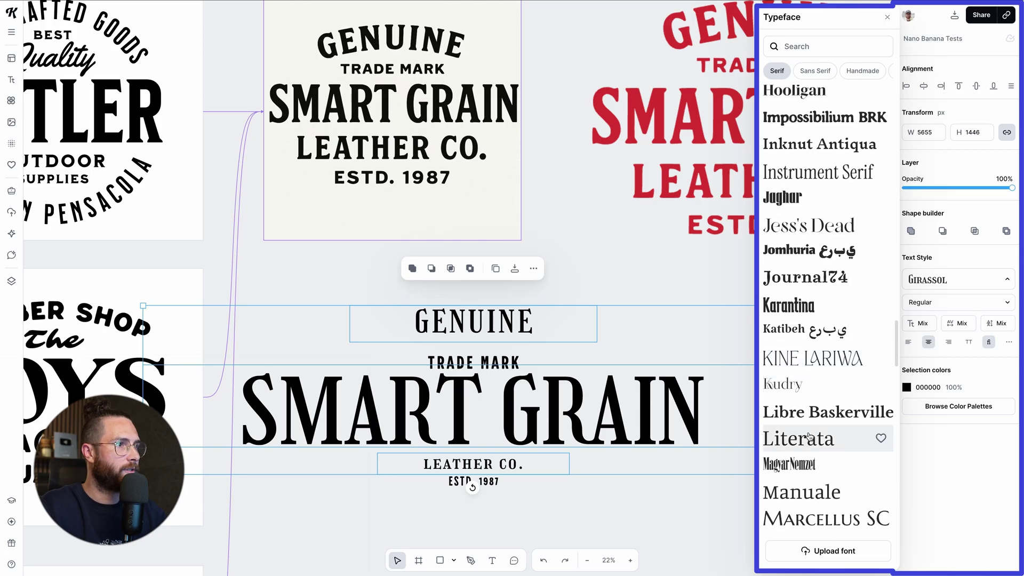
pyautogui.click(808, 414)
pyautogui.scroll(-2, 809, 416)
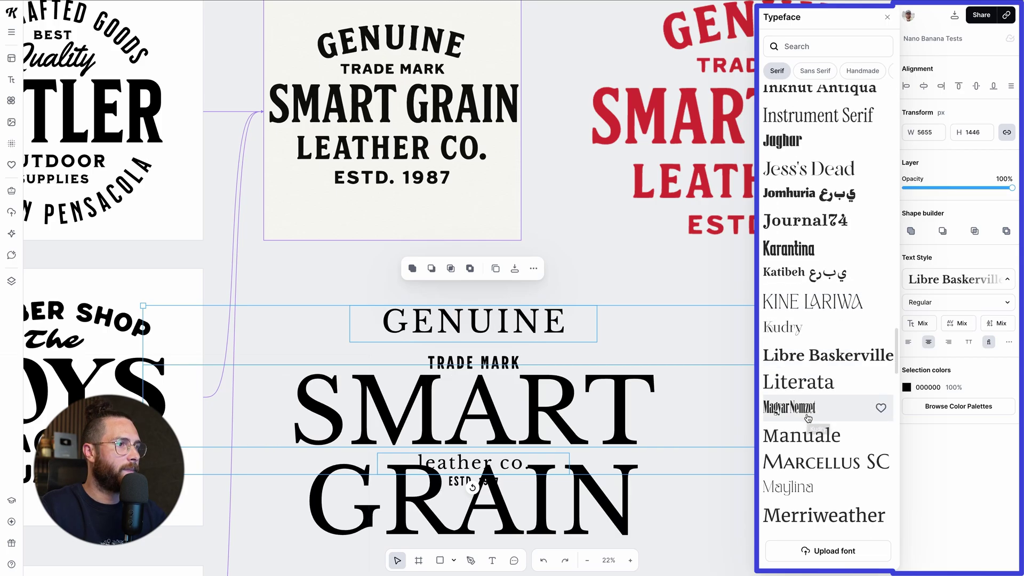
pyautogui.click(808, 414)
pyautogui.click(670, 523)
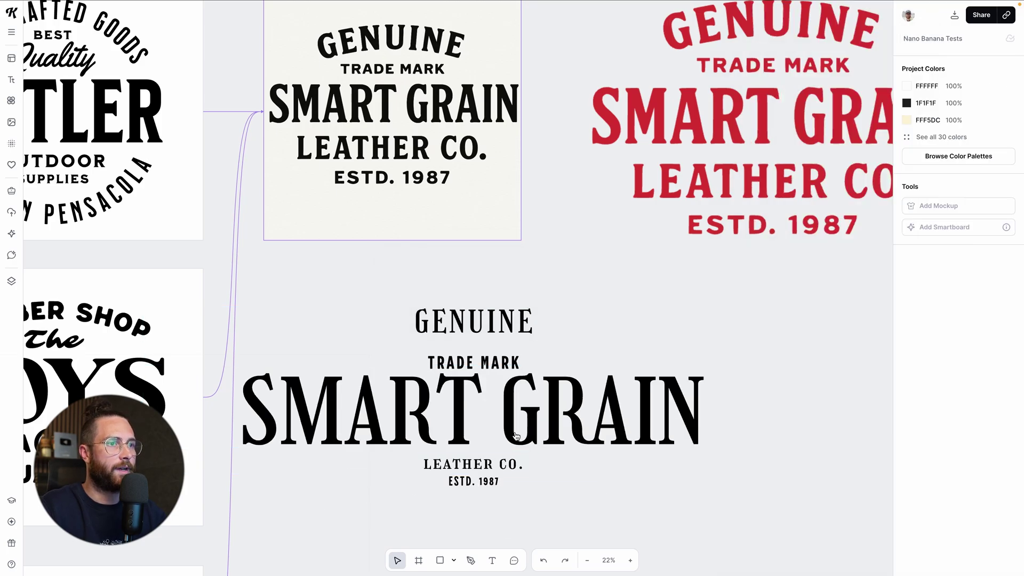
# Shrink SMART GRAIN to about 3273 × 406 px, and enlarge LEATHER CO. with ESTD. 1987 to about 2415 × 439 px directly beneath it.
pyautogui.click(512, 425)
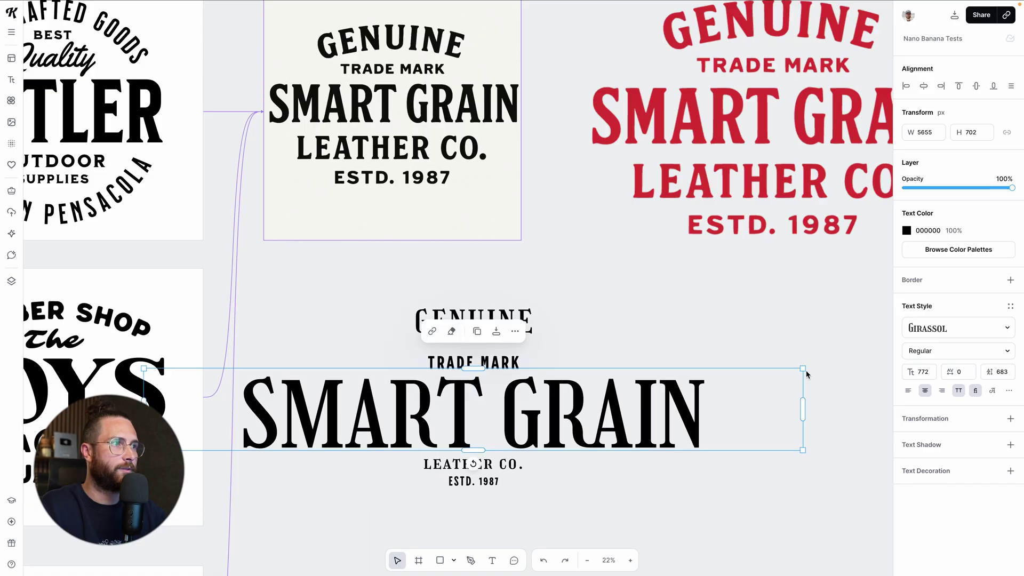
pyautogui.moveTo(803, 368); pyautogui.dragTo(664, 376)
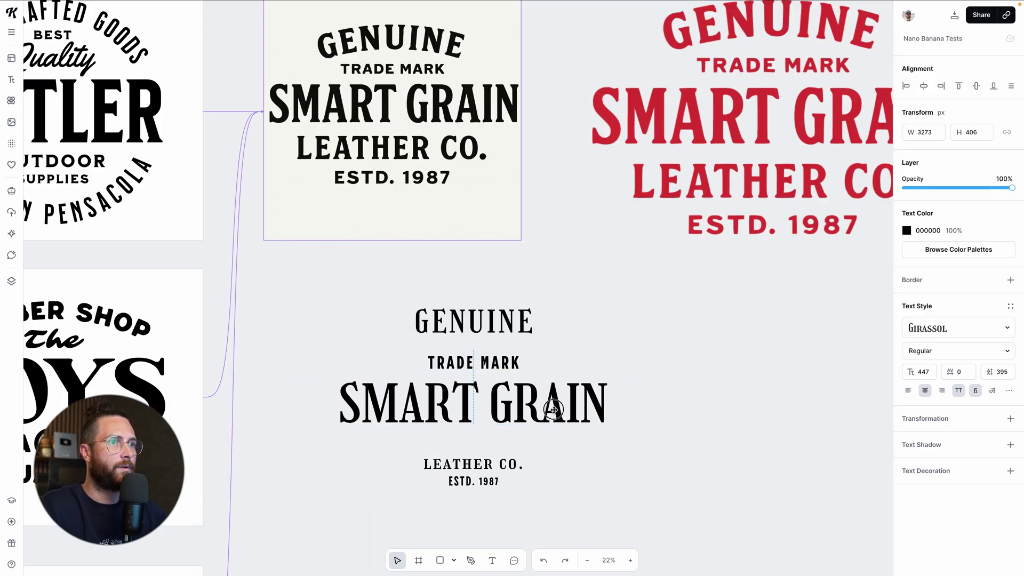
pyautogui.click(475, 482)
pyautogui.keyDown('shift'); pyautogui.click(474, 463); pyautogui.keyUp('shift')
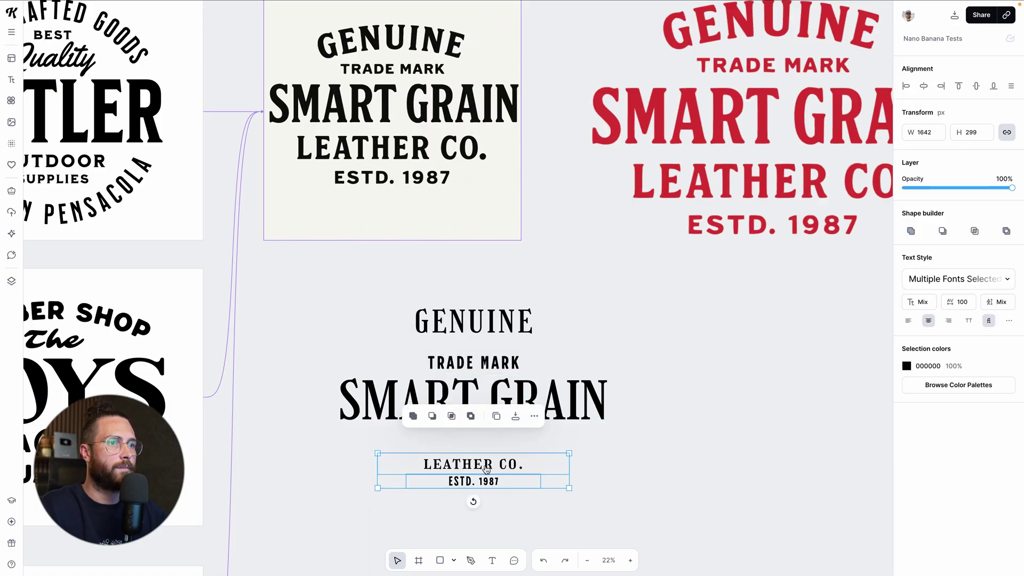
pyautogui.moveTo(474, 463); pyautogui.dragTo(474, 449)
pyautogui.moveTo(569, 437); pyautogui.dragTo(576, 443)
pyautogui.moveTo(512, 454); pyautogui.dragTo(513, 448)
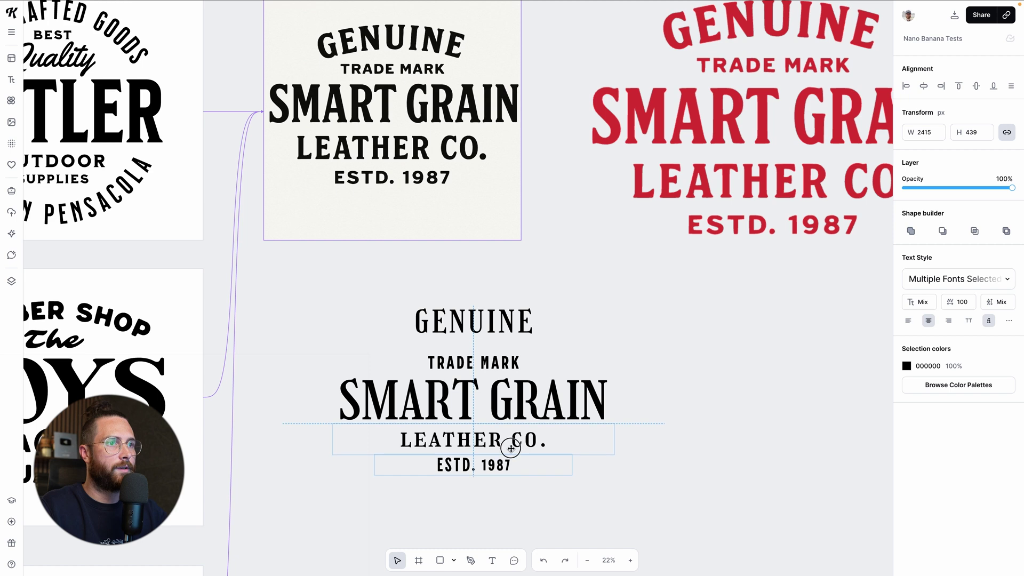
# Curve the GENUINE text with the Circle transformation and move it down close above TRADE MARK.
pyautogui.click(517, 318)
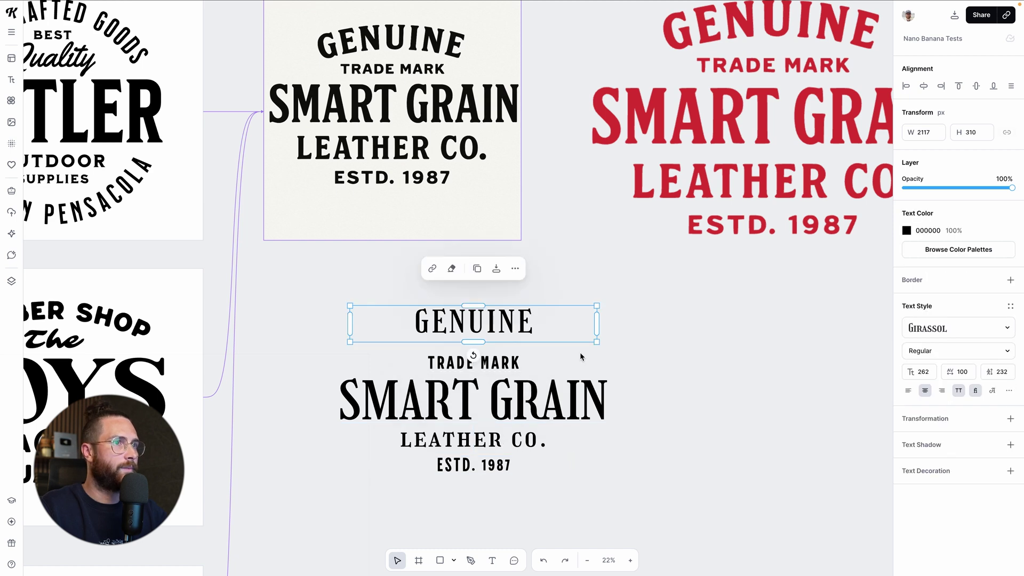
pyautogui.click(1011, 418)
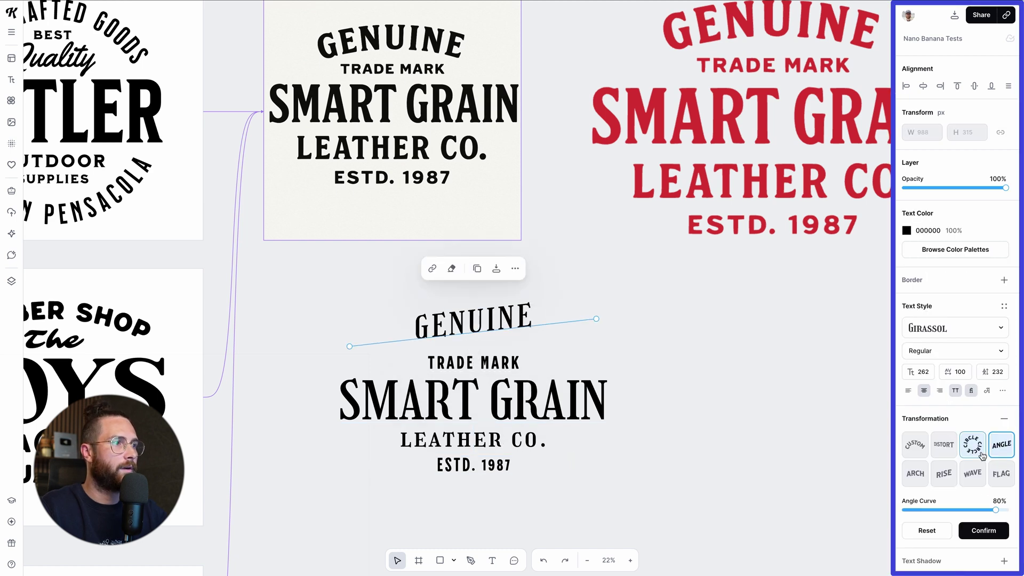
pyautogui.click(971, 445)
pyautogui.scroll(-2, 509, 394)
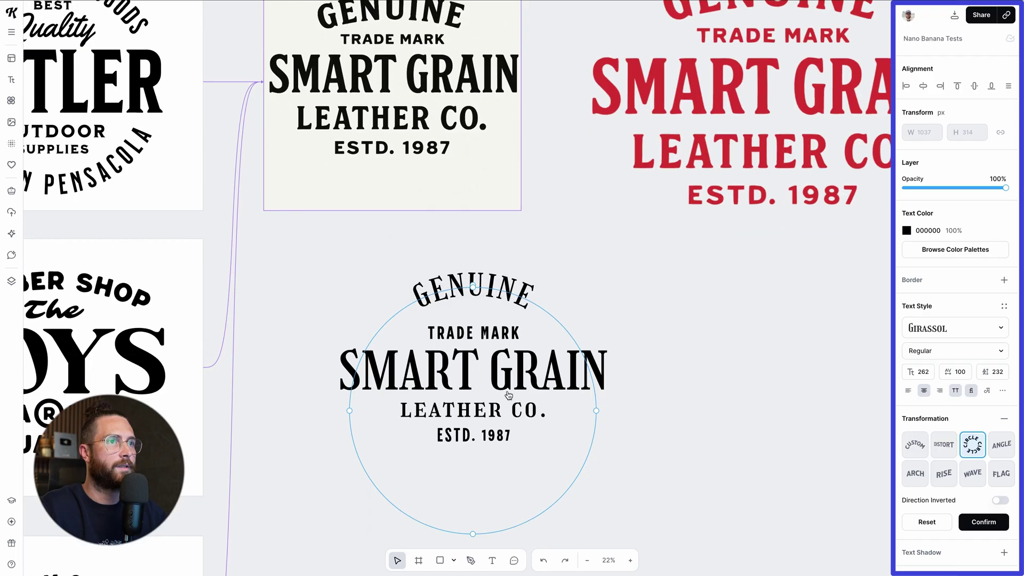
pyautogui.moveTo(499, 297); pyautogui.dragTo(497, 299)
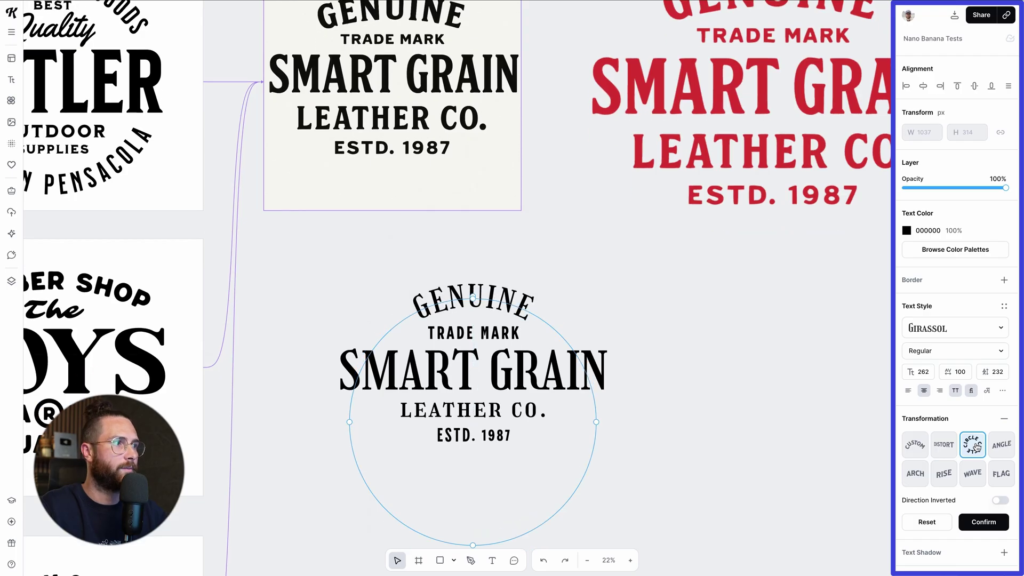
pyautogui.click(664, 320)
# Shrink the black SMART GRAIN text to about 3041 × 377 px and widen the variable font of TRADE MARK above it.
pyautogui.click(497, 362)
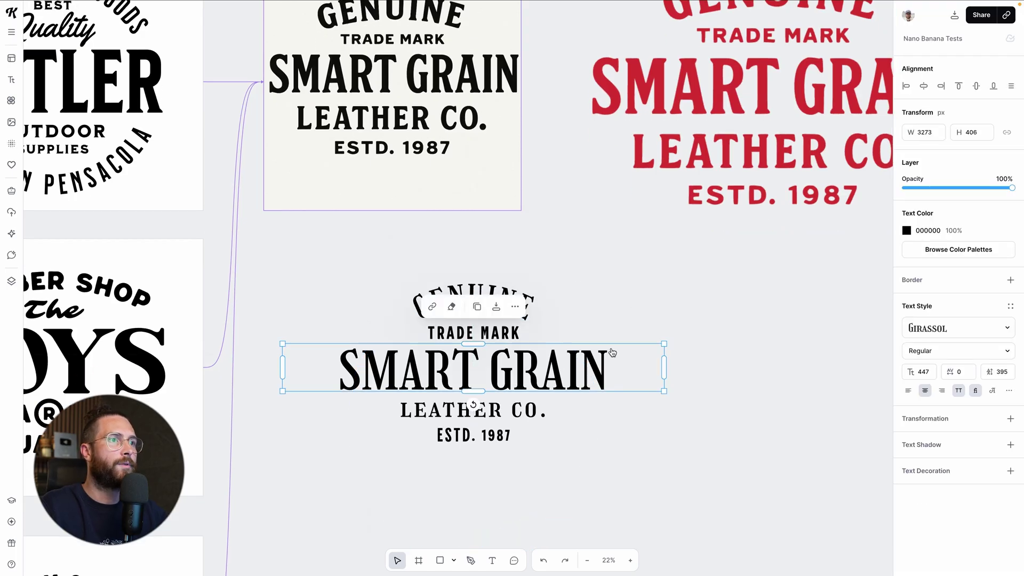
pyautogui.moveTo(663, 345); pyautogui.dragTo(646, 348)
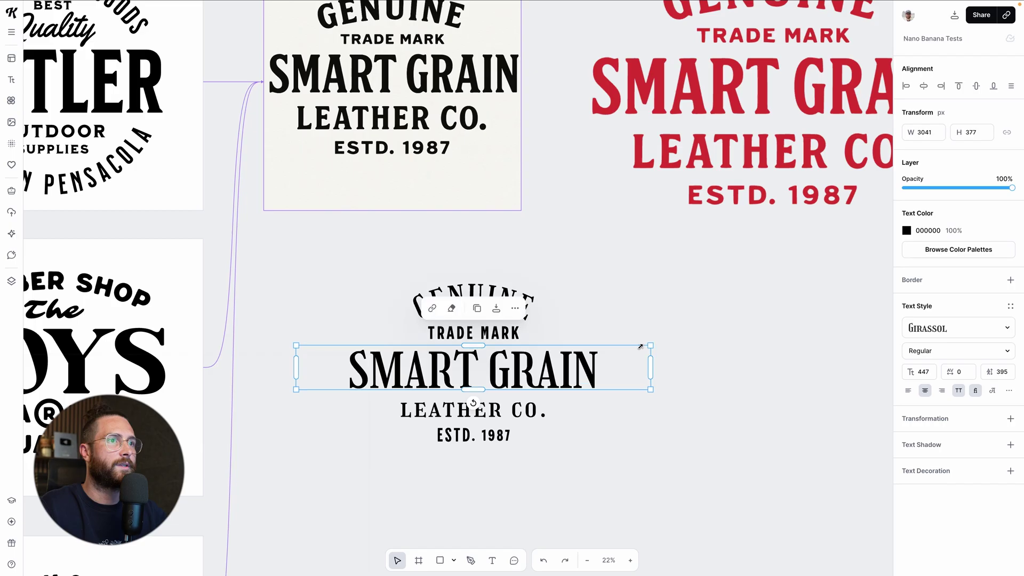
pyautogui.click(473, 333)
pyautogui.click(939, 351)
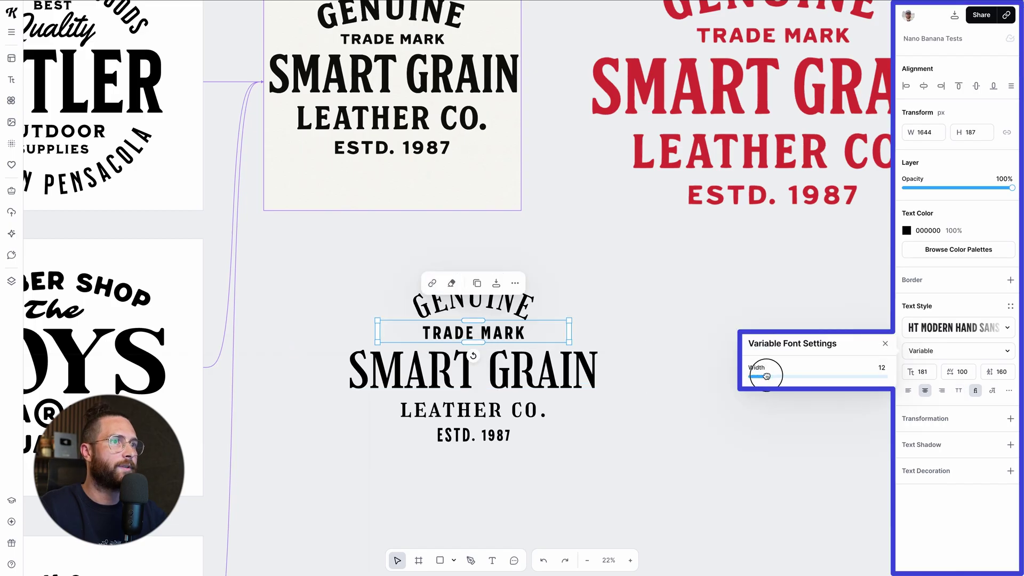
# Set the variable font width of ESTD. 1987 to 28 and shrink the line to about 1236 × 128 px.
pyautogui.click(534, 444)
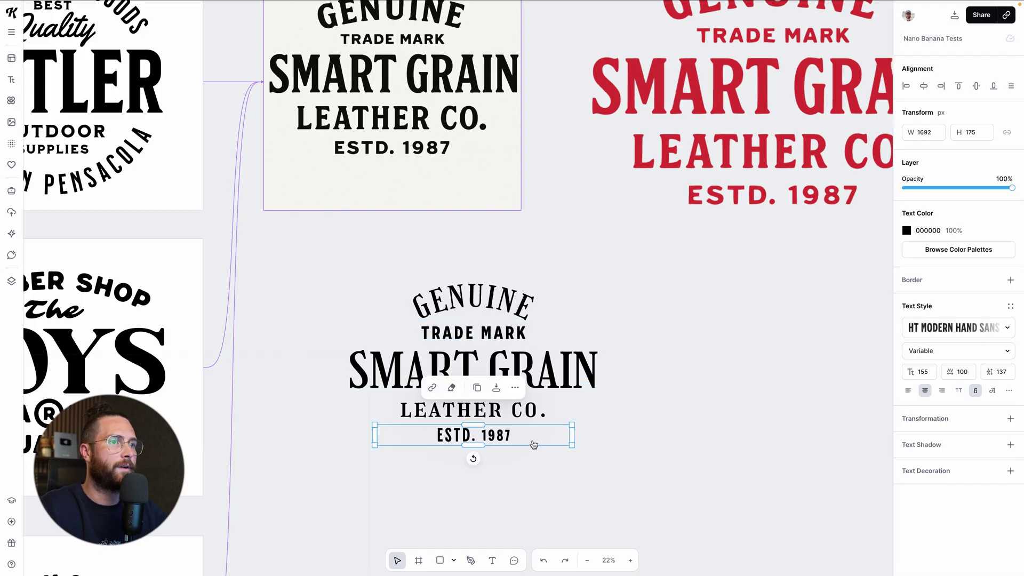
pyautogui.click(955, 352)
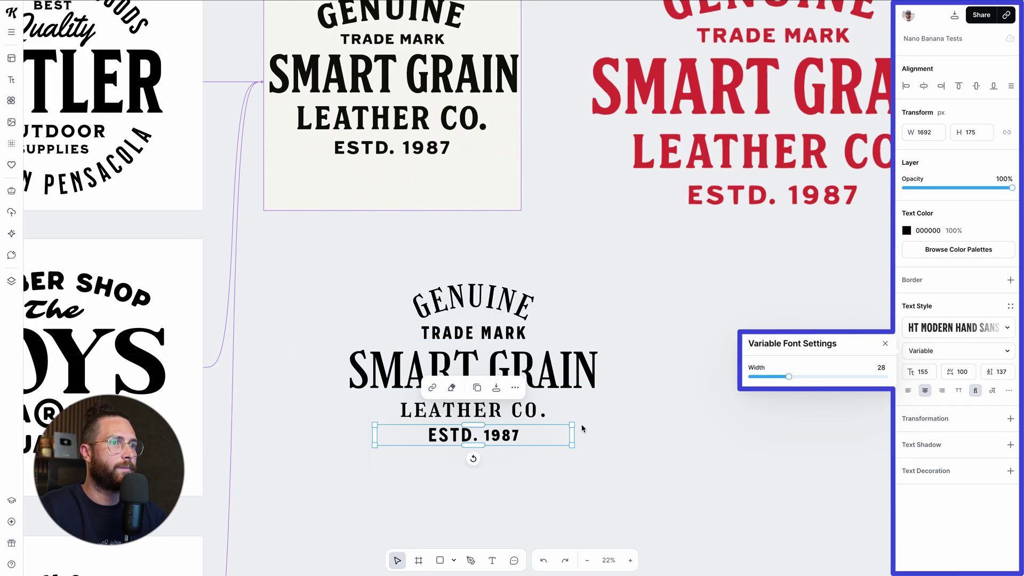
pyautogui.moveTo(575, 423); pyautogui.dragTo(518, 442)
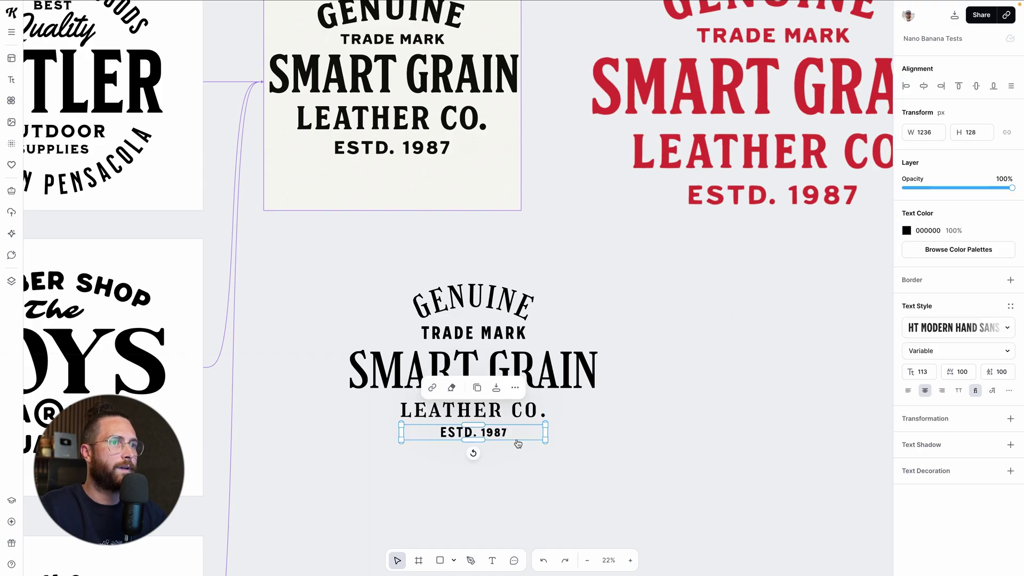
pyautogui.click(517, 443)
# Compare the rebuilt leather-company lettering with the Smartboard design, its red vector version and the Butler, Roys and Blacky reference artboards.
pyautogui.scroll(-5, 533, 405)
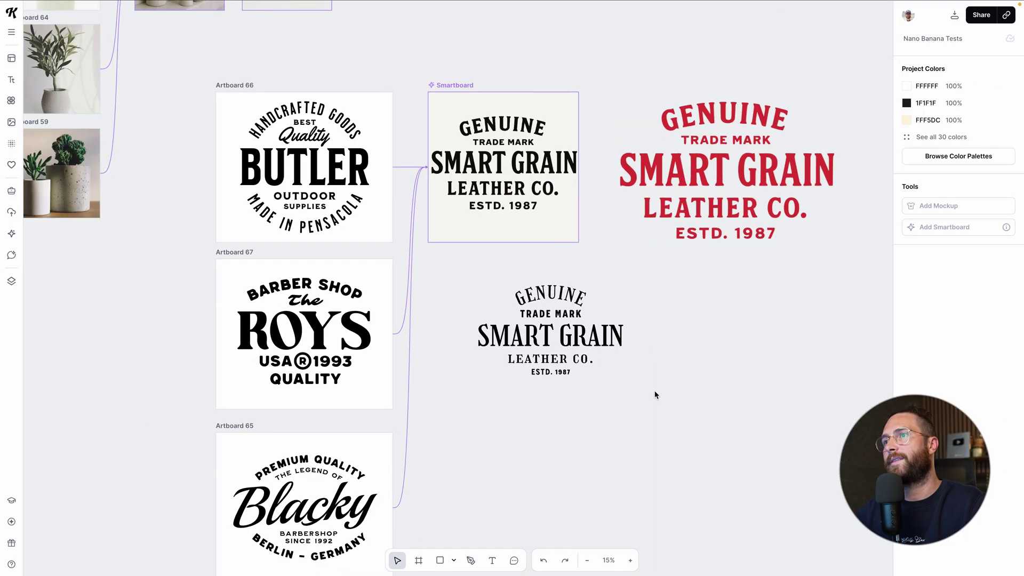
pyautogui.hscroll(3, 745, 356)
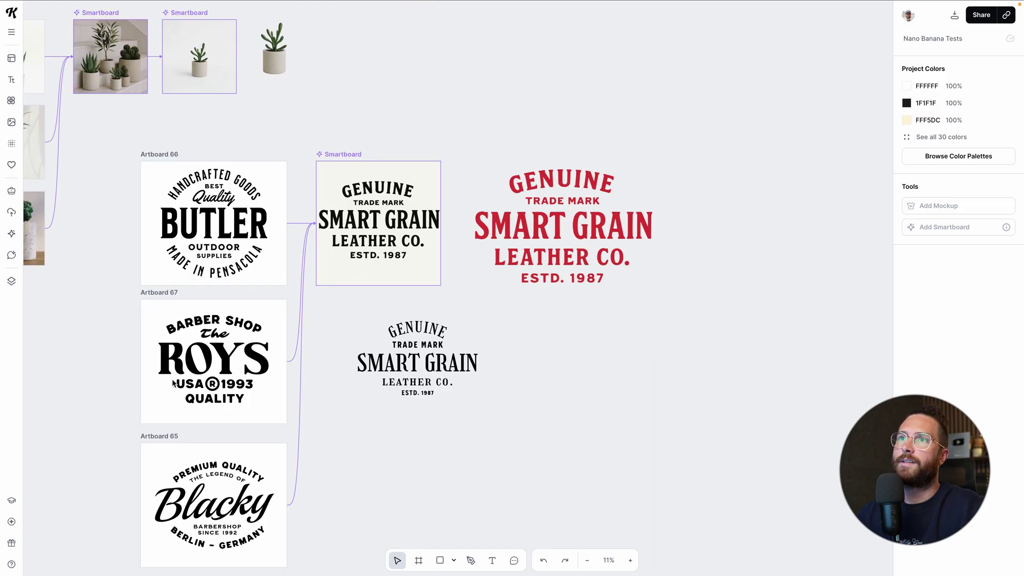
pyautogui.hscroll(-3, 330, 418)
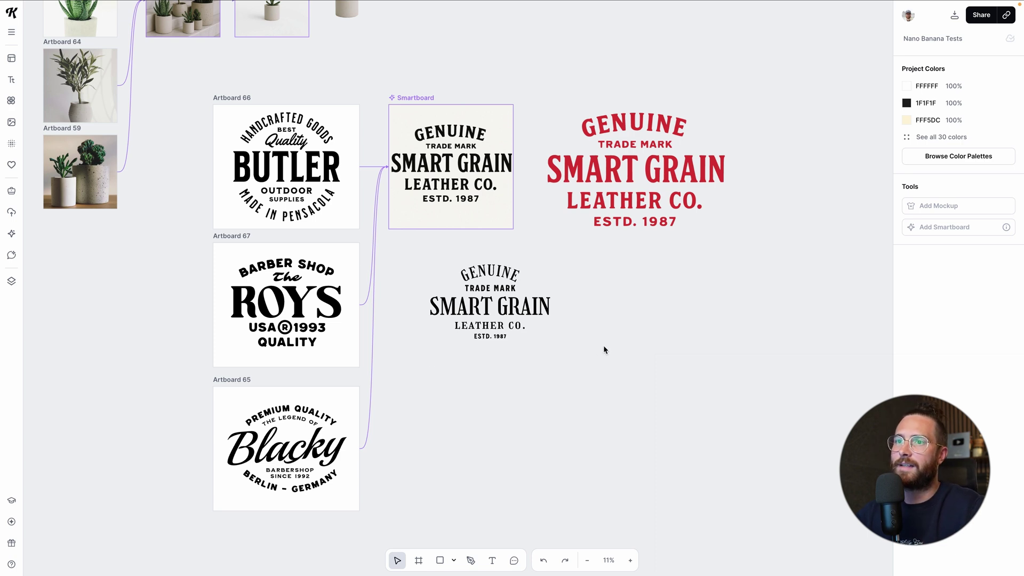
pyautogui.click(278, 178)
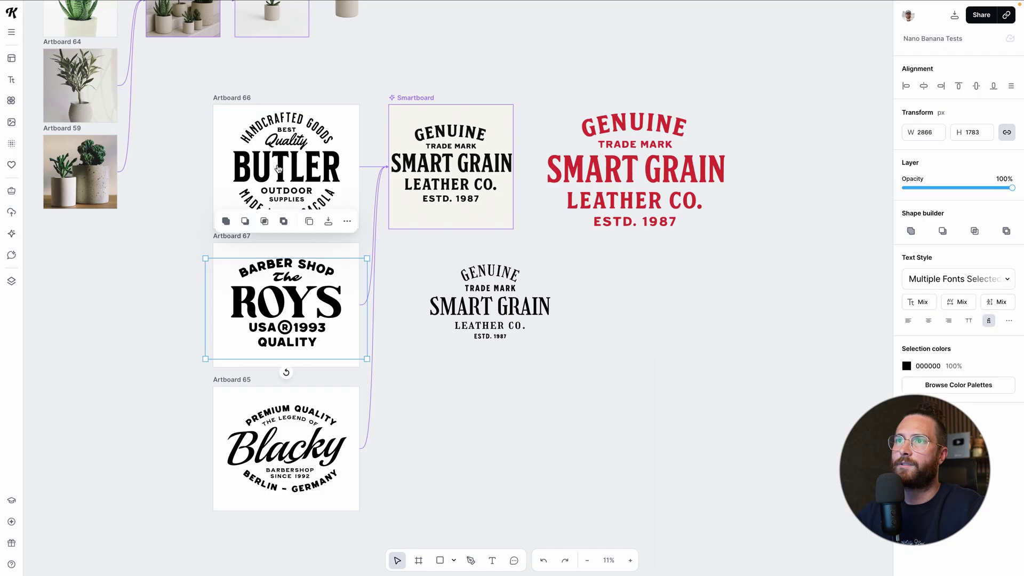
pyautogui.click(433, 447)
pyautogui.scroll(1, 382, 432)
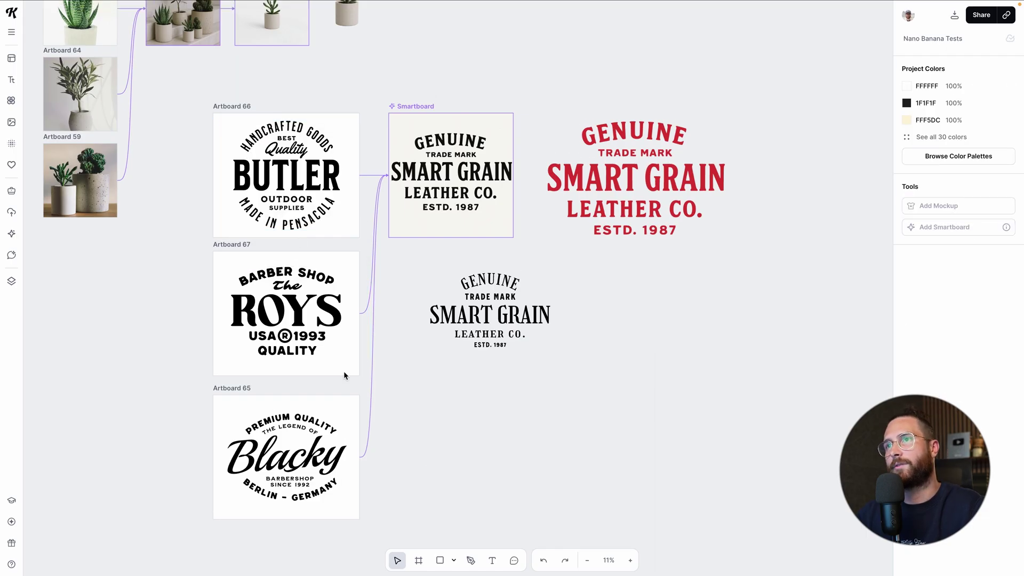
pyautogui.scroll(-2, 405, 373)
pyautogui.scroll(1, 480, 406)
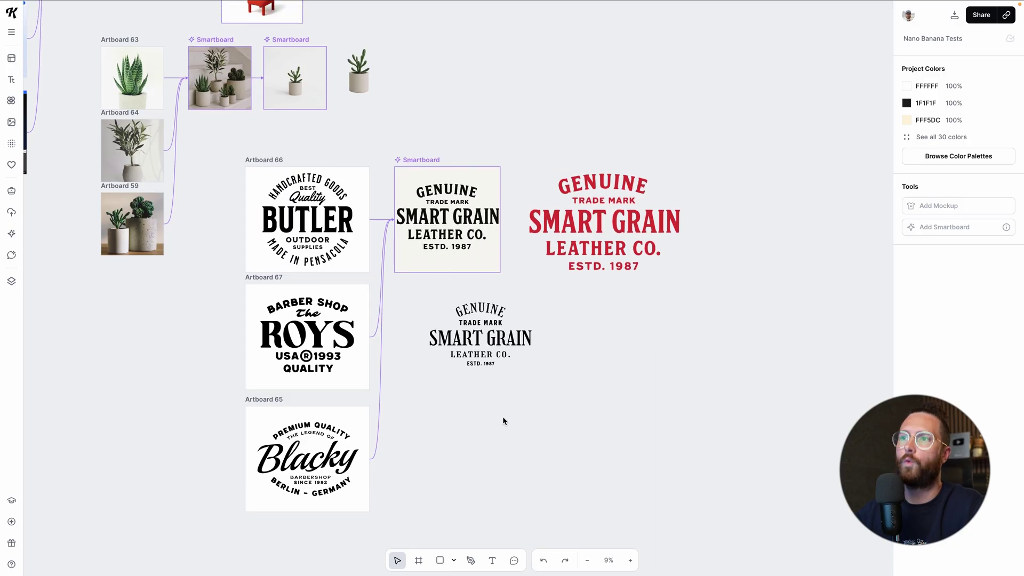
# Review the furniture website and potted plant Smartboards with their extracted objects alongside the leather-company design.
pyautogui.scroll(-1, 221, 229)
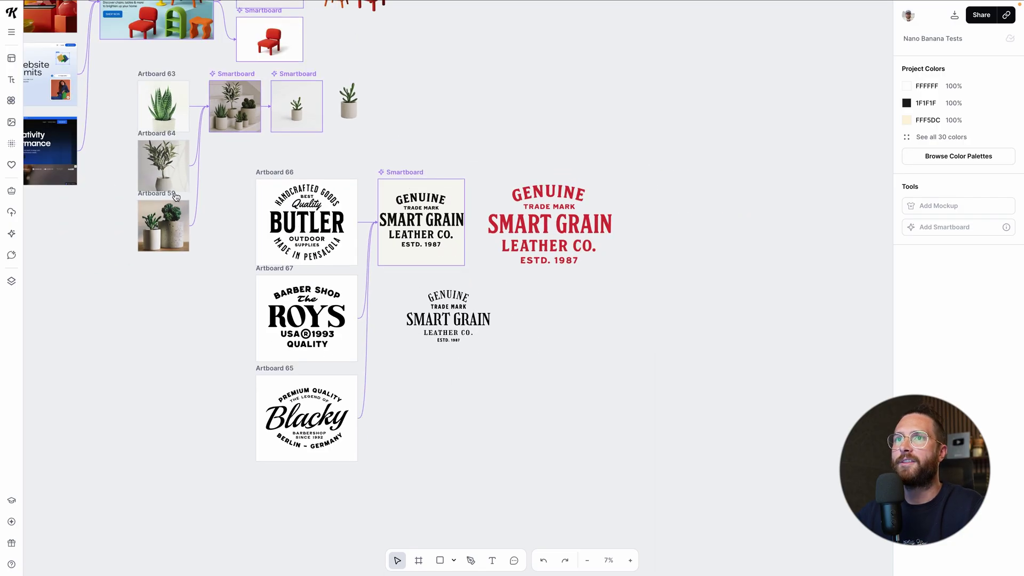
pyautogui.scroll(5, 245, 249)
pyautogui.scroll(-1, 279, 240)
pyautogui.click(269, 259)
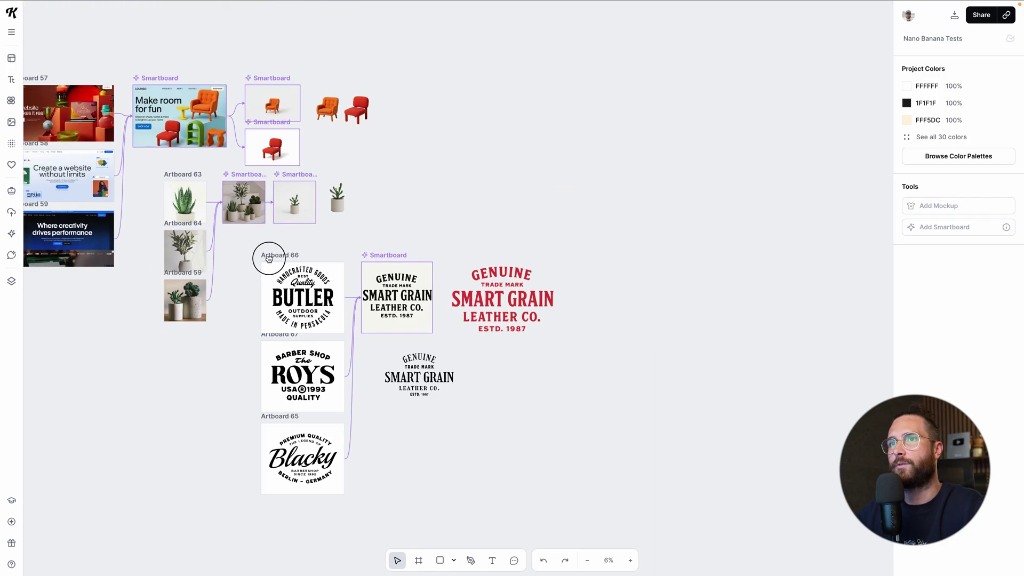
pyautogui.hscroll(-3, 269, 258)
pyautogui.scroll(3, 310, 138)
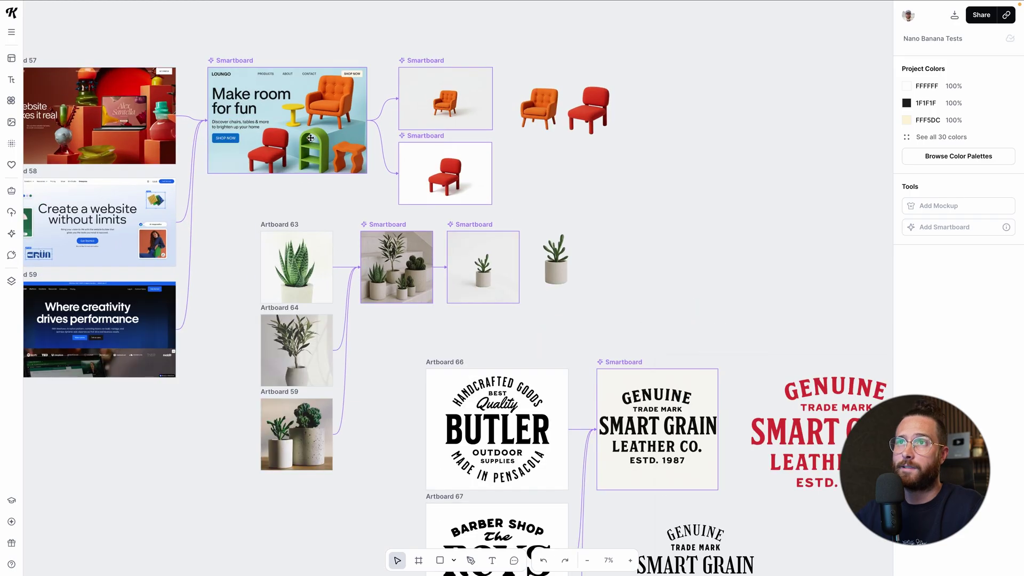
pyautogui.scroll(-1, 422, 334)
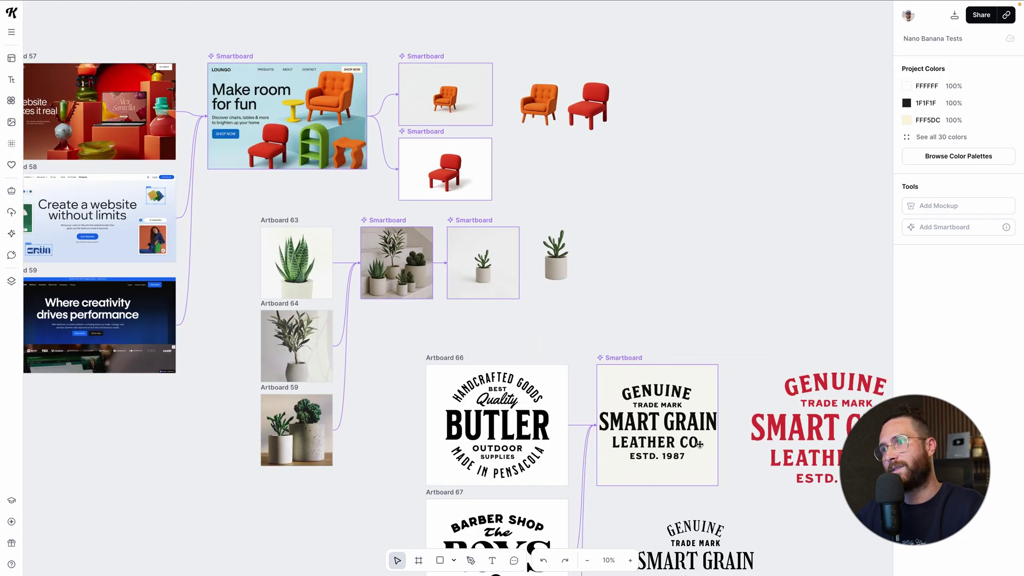
pyautogui.scroll(1, 628, 344)
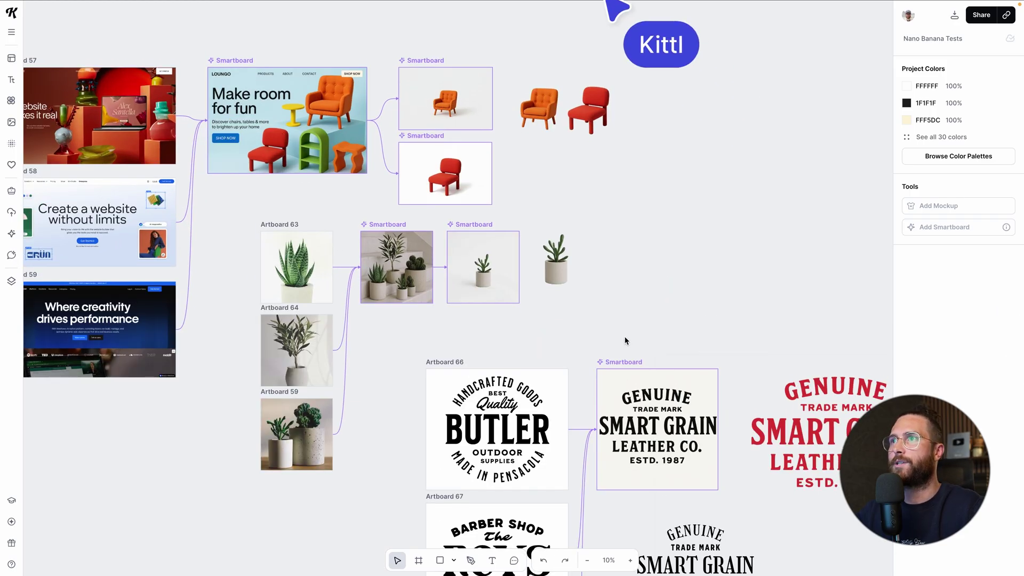